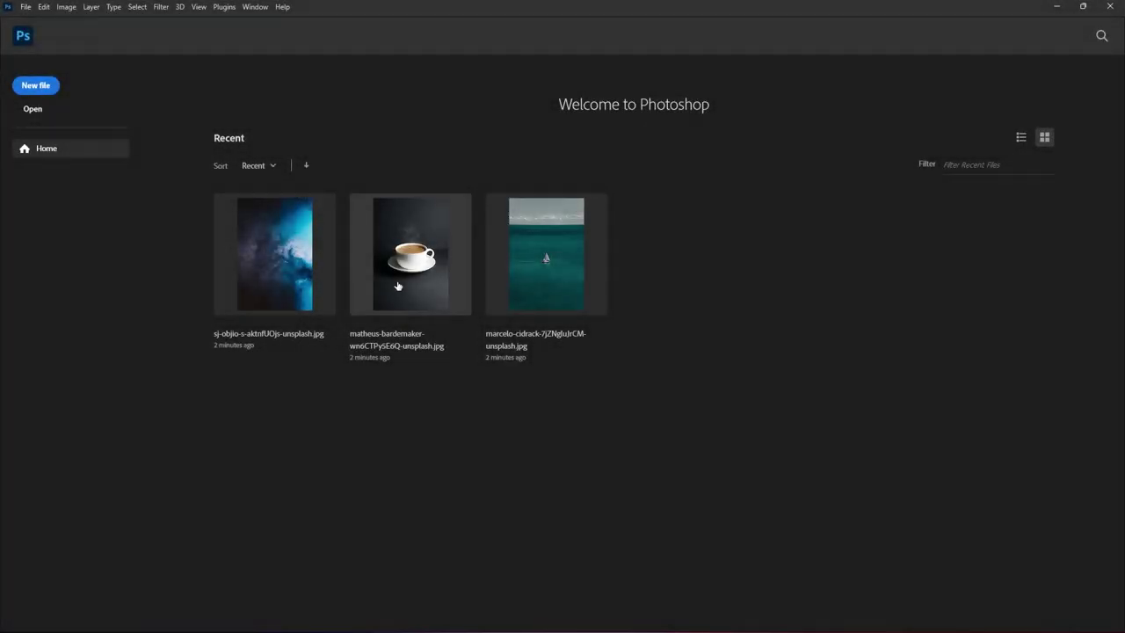
# Open the white coffee cup photo from the Home screen's recent files.
pyautogui.click(402, 278)
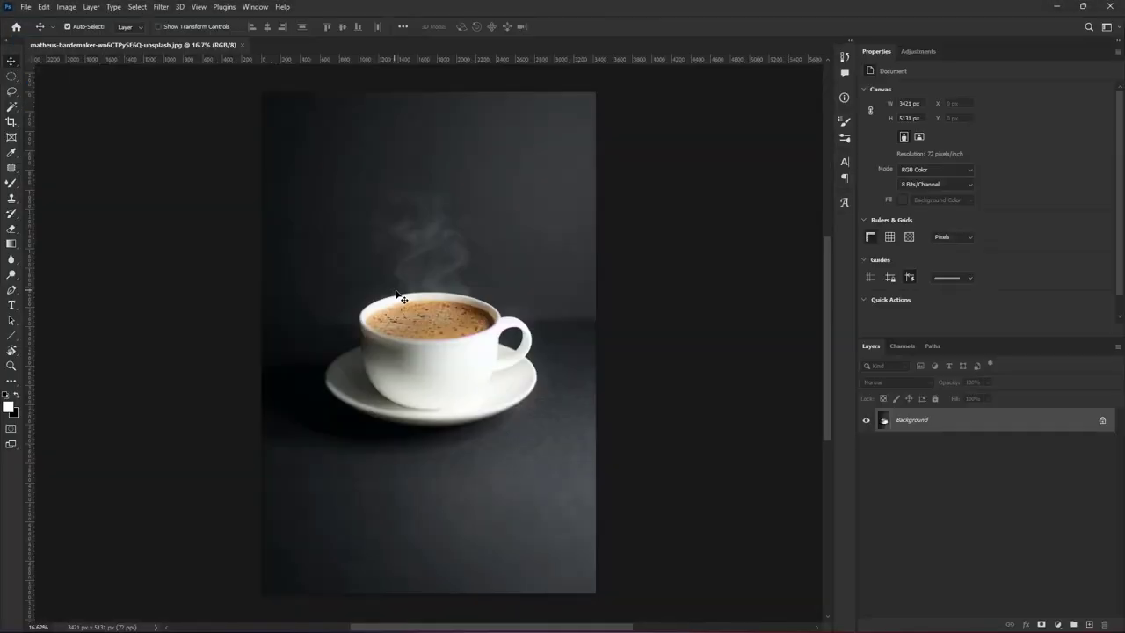
# Convert the coffee photo's Background to a smart object named Coffee.
pyautogui.rightClick(981, 422)
pyautogui.click(1019, 485)
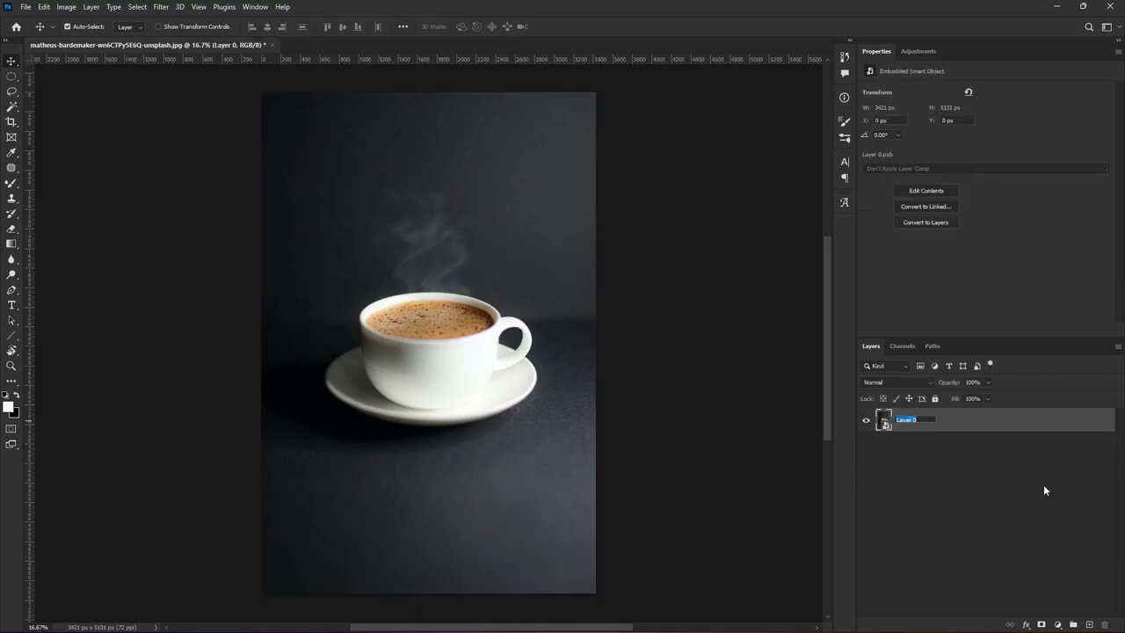
pyautogui.write('Coffee')
pyautogui.press('Return')
# Open the sailboat sea photo and convert it to a smart object named Sea.
pyautogui.click(15, 27)
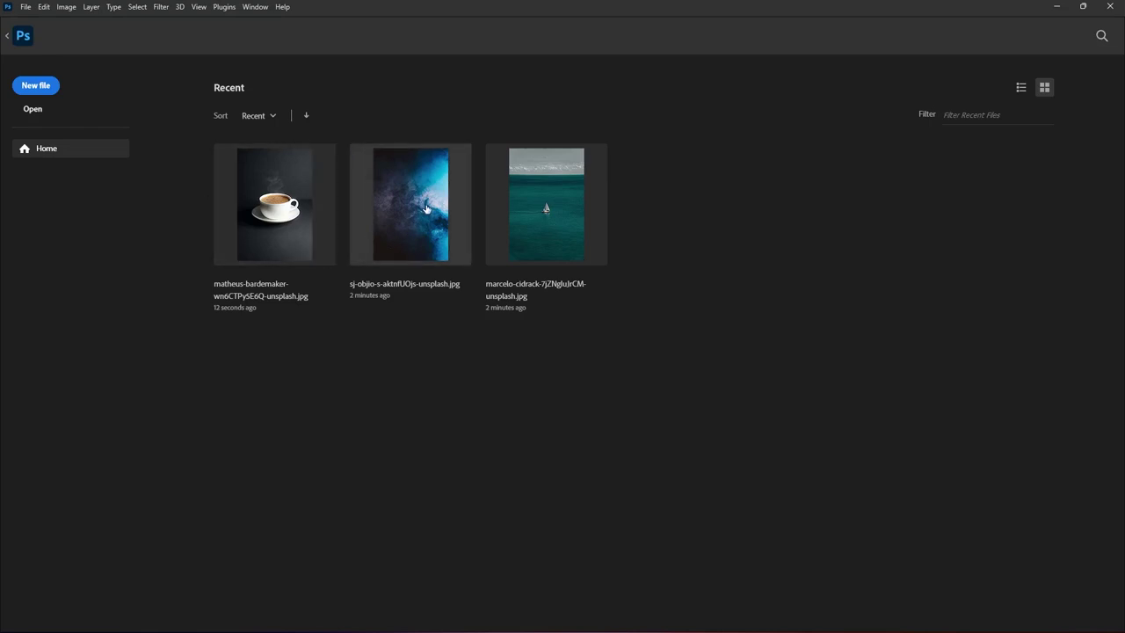
pyautogui.click(533, 195)
pyautogui.rightClick(973, 422)
pyautogui.click(1024, 508)
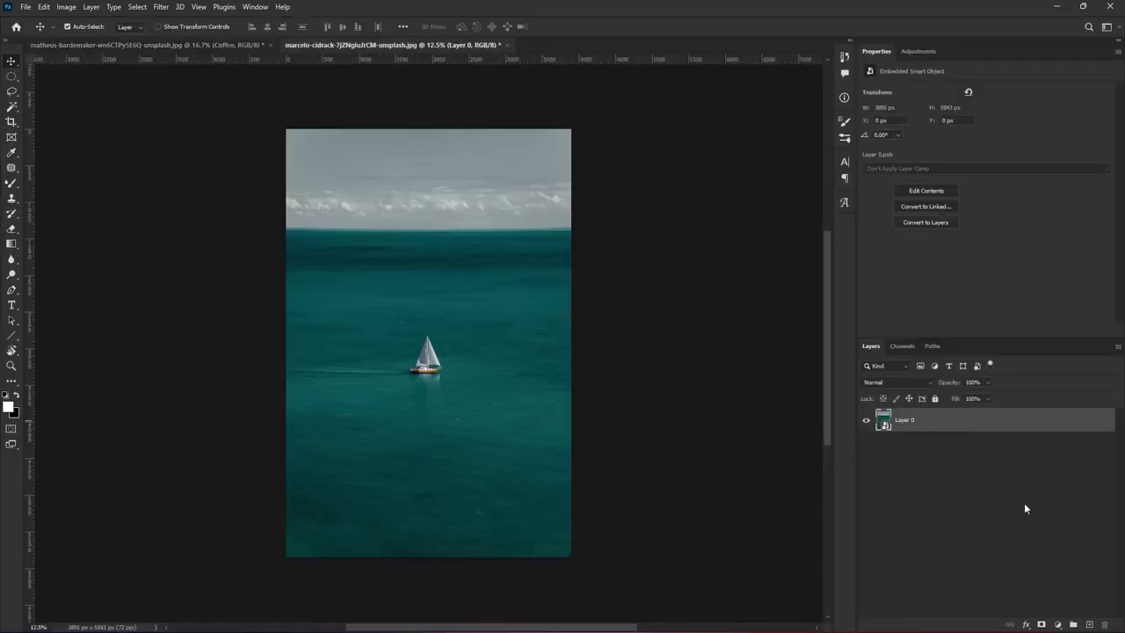
pyautogui.write('Sea')
pyautogui.press('Return')
# Open the blue smoke photo as a smart object named Smoke, then return to Coffee.
pyautogui.click(15, 27)
pyautogui.click(557, 238)
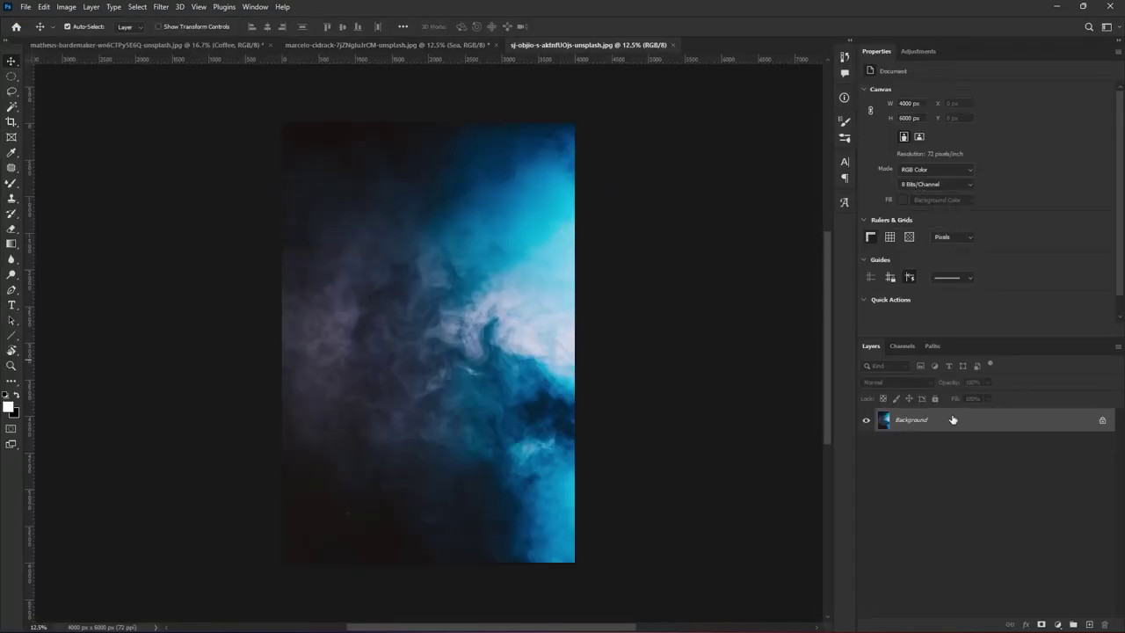
pyautogui.rightClick(961, 420)
pyautogui.click(1032, 510)
pyautogui.write('Smoke')
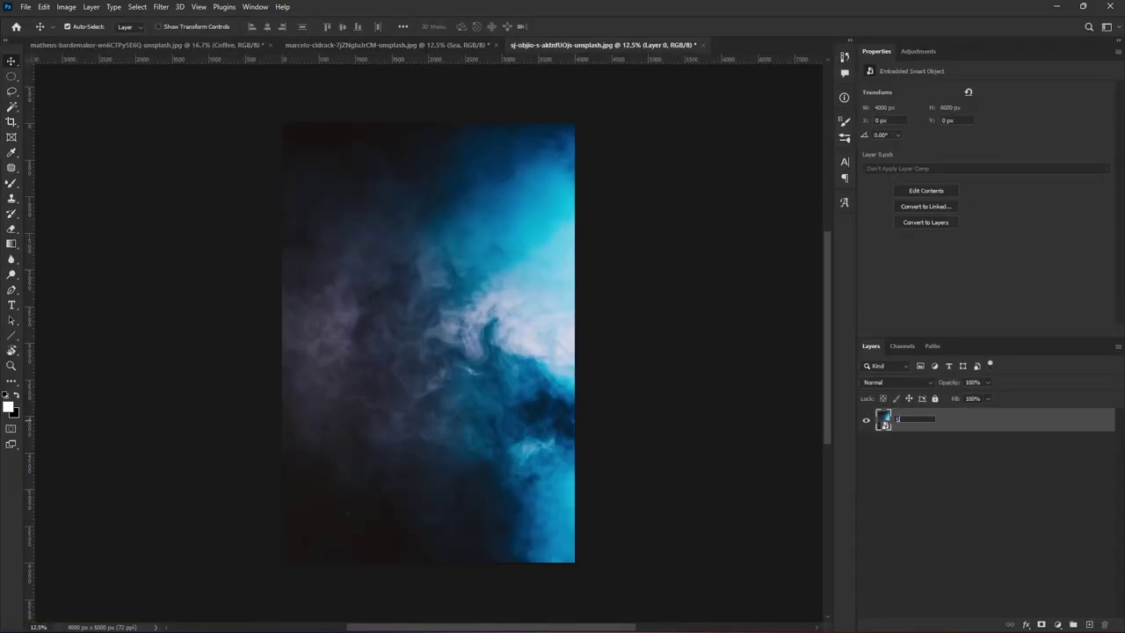
pyautogui.press('Return')
pyautogui.click(333, 44)
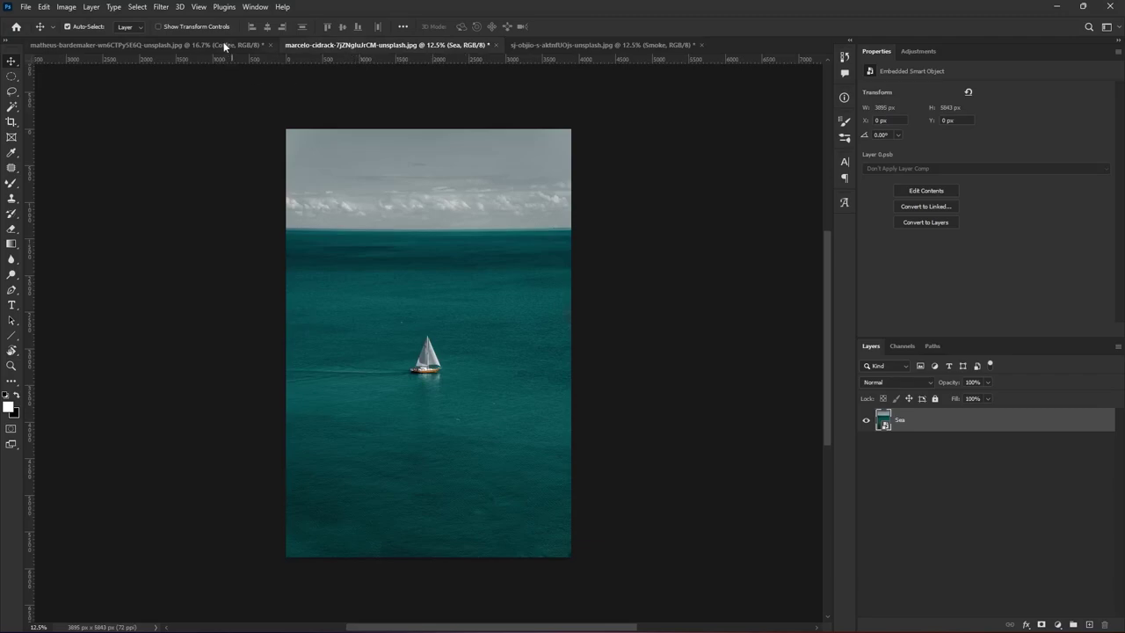
pyautogui.click(223, 44)
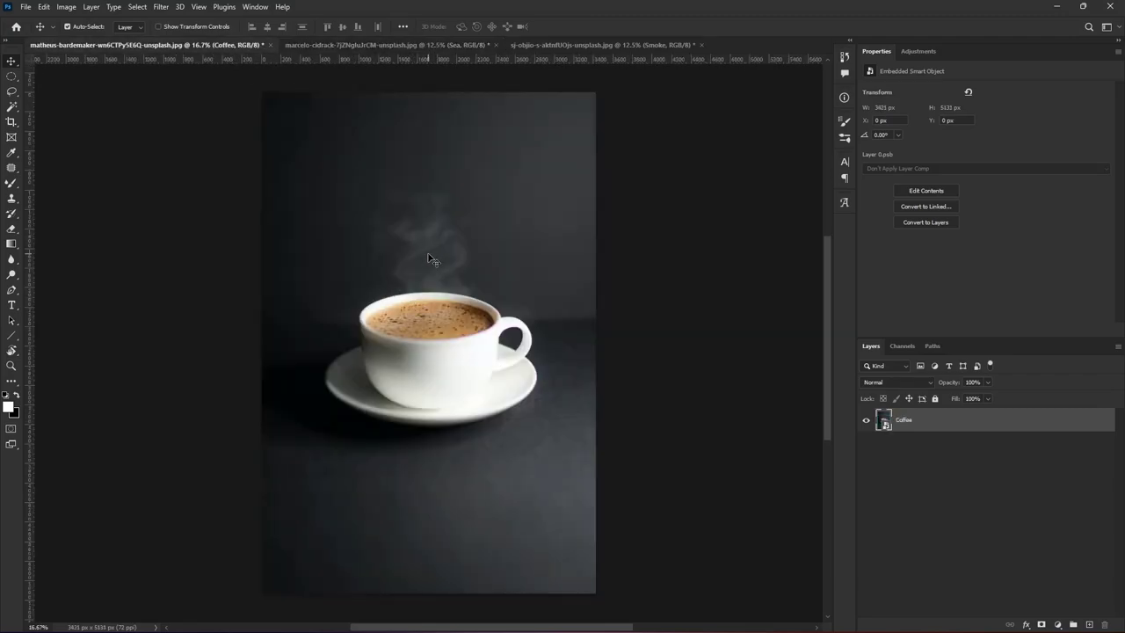
# Open the Coffee smart object's contents and unlock its Background layer.
pyautogui.doubleClick(885, 421)
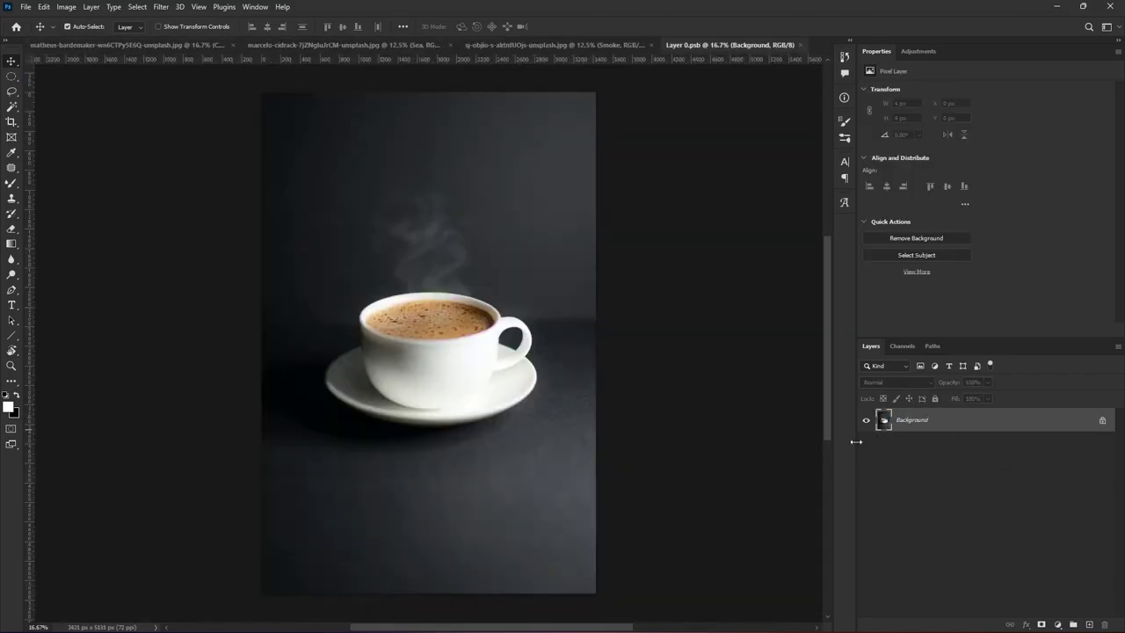
pyautogui.click(1102, 420)
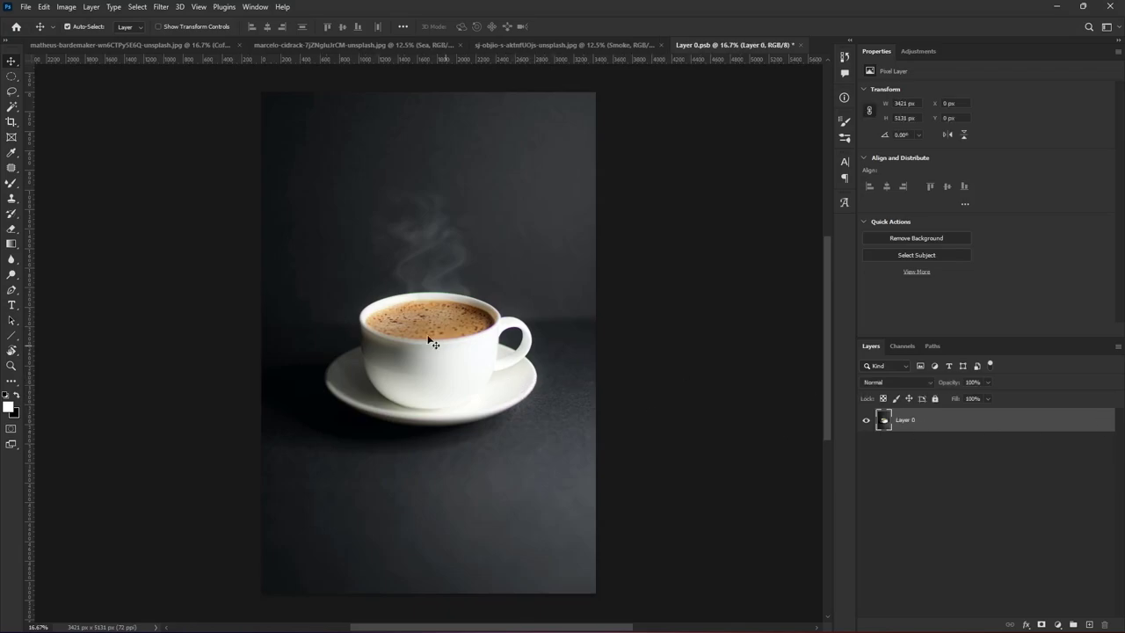
pyautogui.scroll(2, 426, 387)
pyautogui.scroll(2, 427, 396)
pyautogui.scroll(2, 420, 407)
pyautogui.scroll(3, 422, 408)
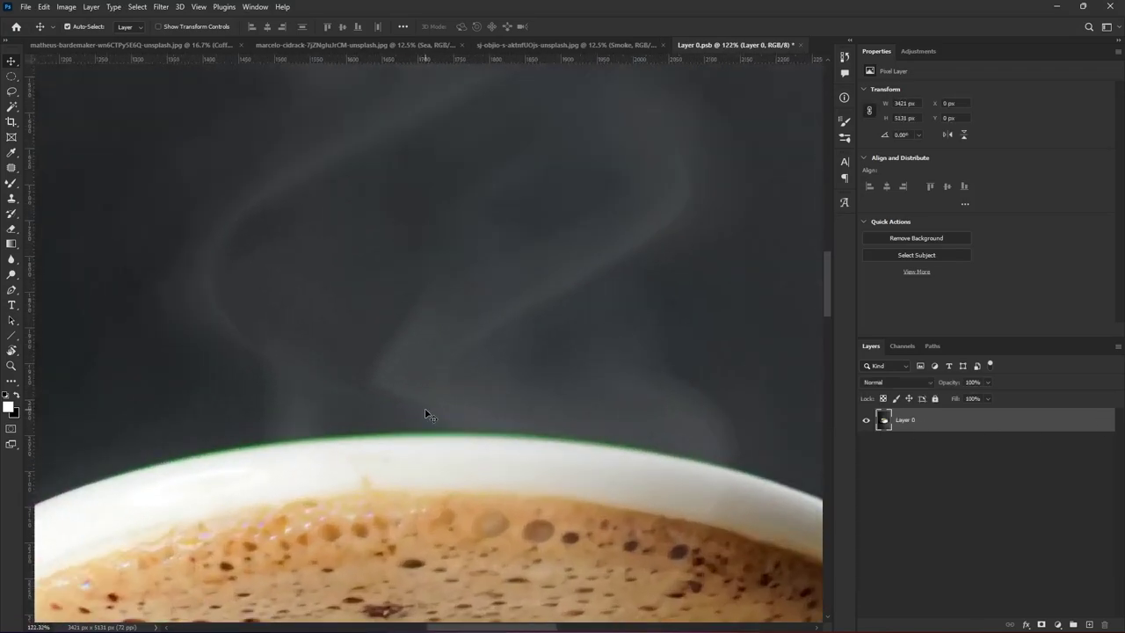
# Trace a Pen path along the cup rim enclosing the rising steam.
pyautogui.press('p')
pyautogui.click(226, 447)
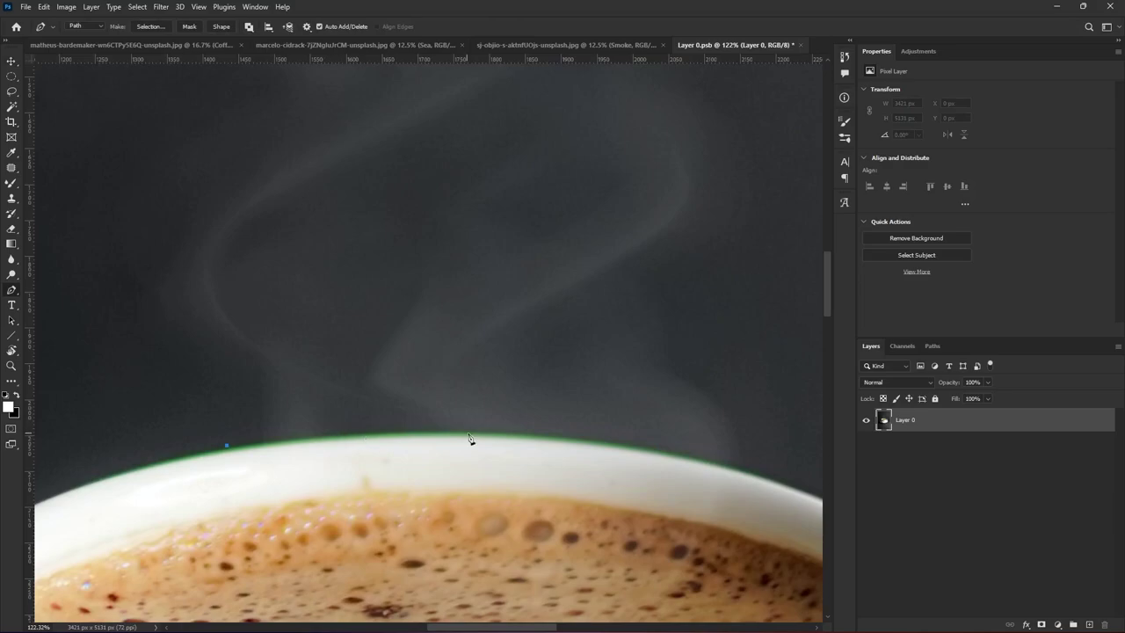
pyautogui.moveTo(535, 437); pyautogui.dragTo(536, 439)
pyautogui.moveTo(728, 458); pyautogui.dragTo(777, 479)
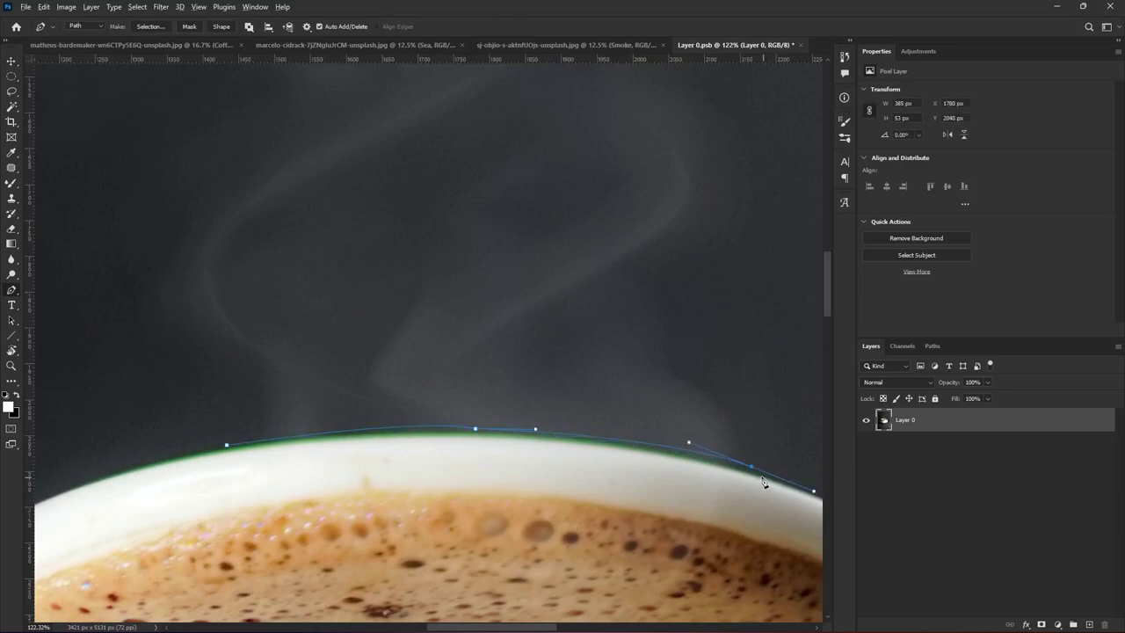
pyautogui.click(802, 468)
pyautogui.scroll(-5, 773, 439)
pyautogui.click(777, 438)
pyautogui.click(754, 284)
pyautogui.click(678, 170)
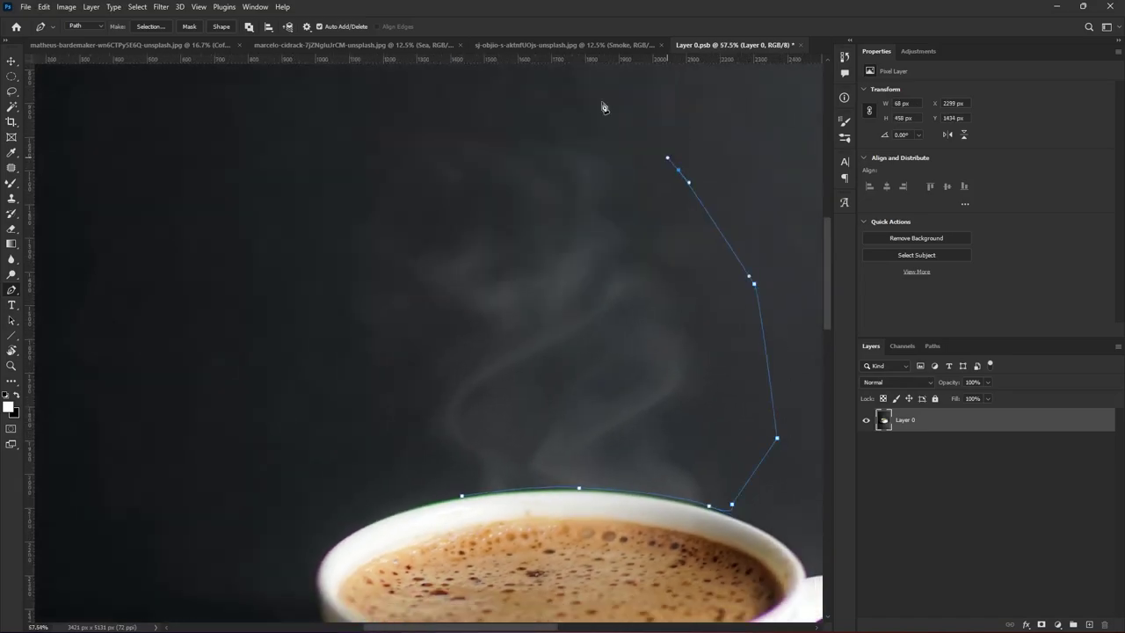
pyautogui.click(578, 88)
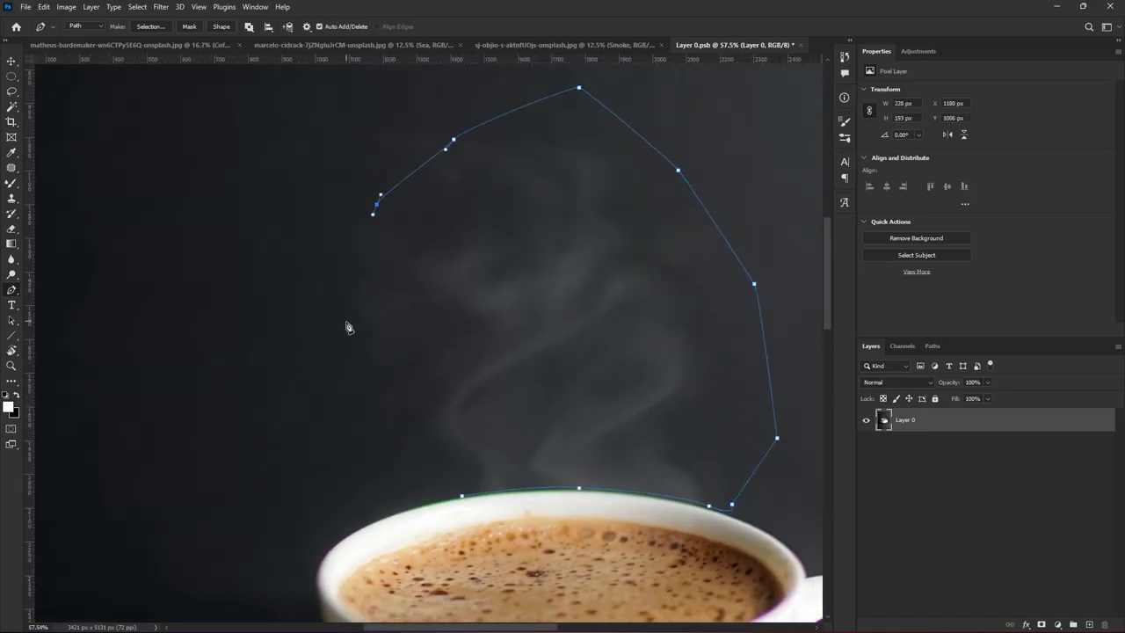
# Turn the steam path into a selection, ready for the Patch tool.
pyautogui.rightClick(508, 307)
pyautogui.click(622, 163)
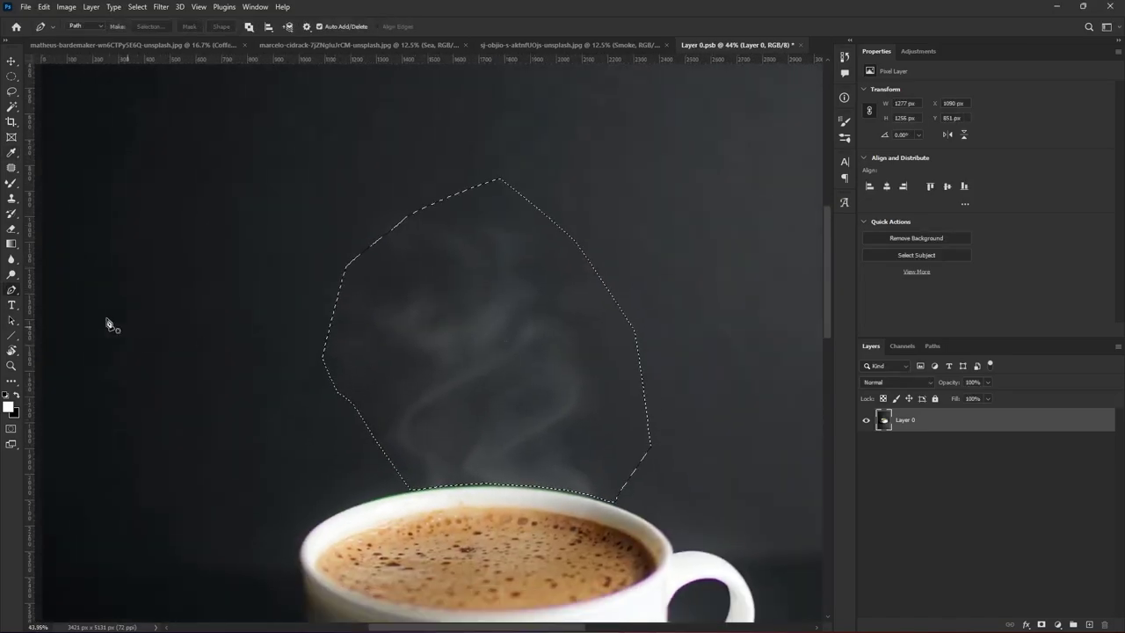
pyautogui.press('j')
pyautogui.scroll(2, 466, 385)
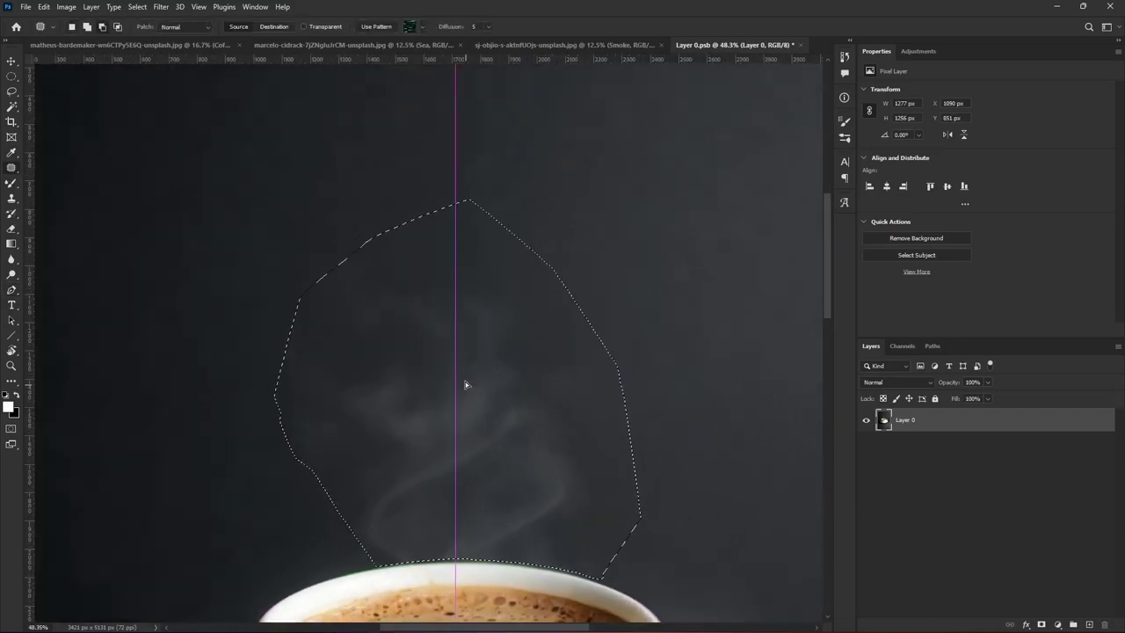
# Patch away the steam and leftover haze above the rim using clean background.
pyautogui.moveTo(466, 384); pyautogui.dragTo(462, 311)
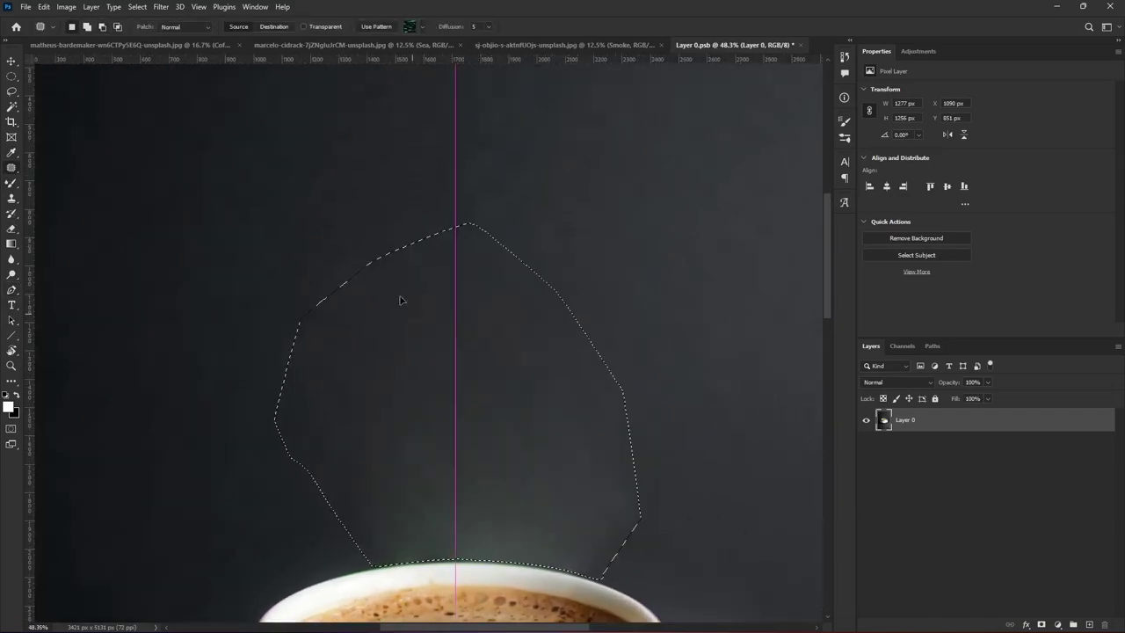
pyautogui.hotkey('ctrl', 'd')
pyautogui.scroll(3, 495, 495)
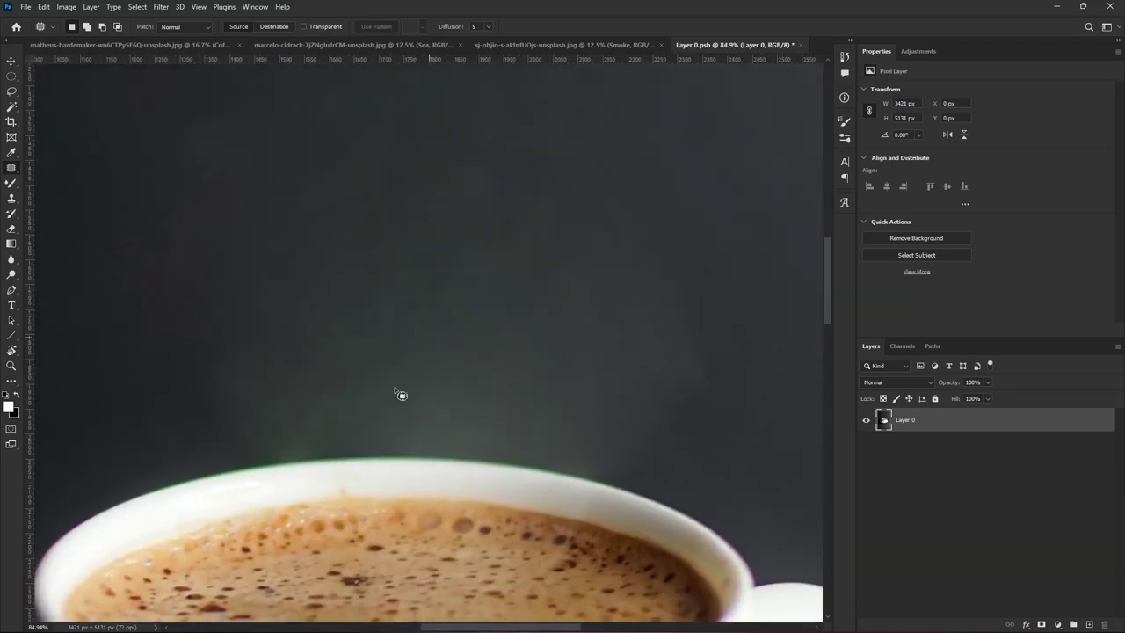
pyautogui.moveTo(757, 411); pyautogui.dragTo(185, 427)
pyautogui.scroll(-2, 185, 427)
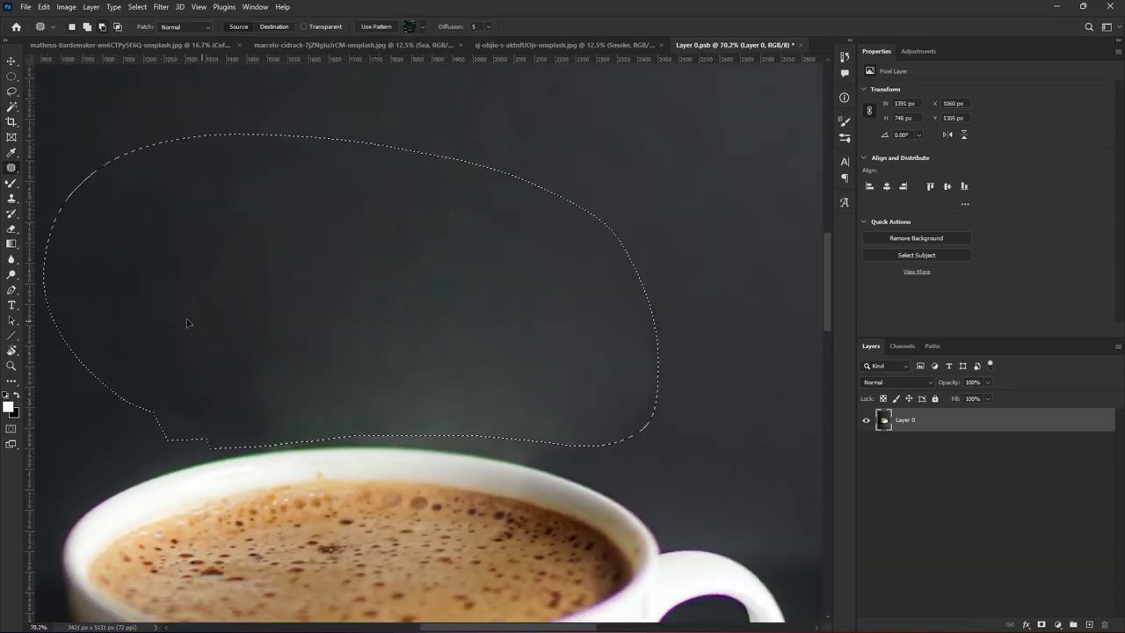
pyautogui.moveTo(173, 295); pyautogui.dragTo(123, 97)
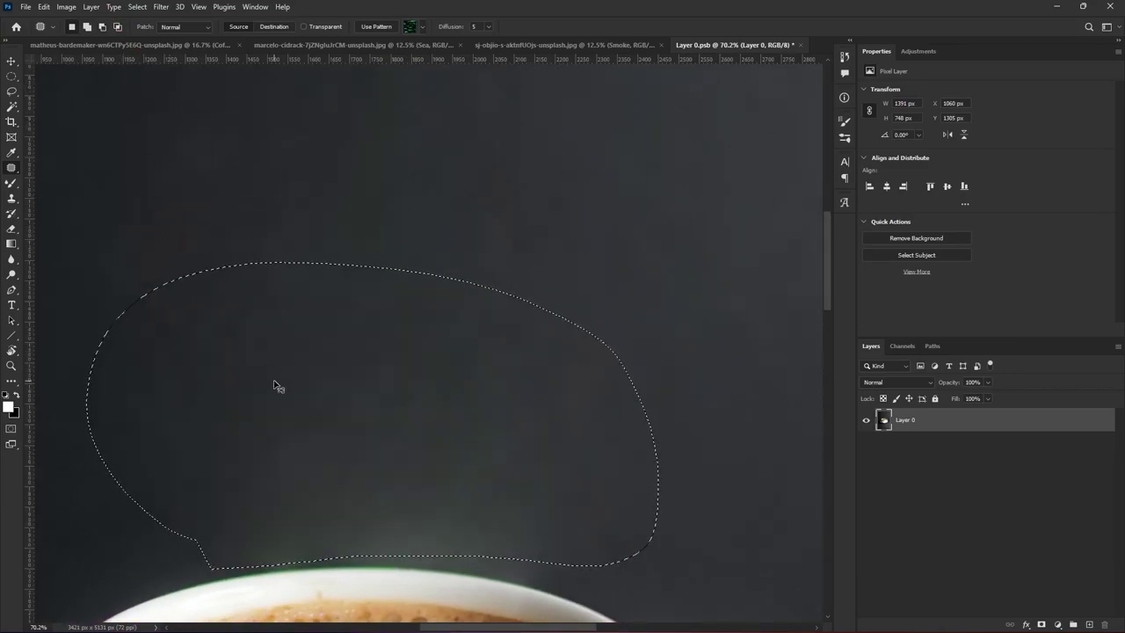
pyautogui.hotkey('ctrl', 'd')
pyautogui.scroll(-6, 321, 470)
# Save the edited contents and close them to return to the Coffee document.
pyautogui.press('v')
pyautogui.scroll(-6, 322, 469)
pyautogui.hotkey('ctrl', 's')
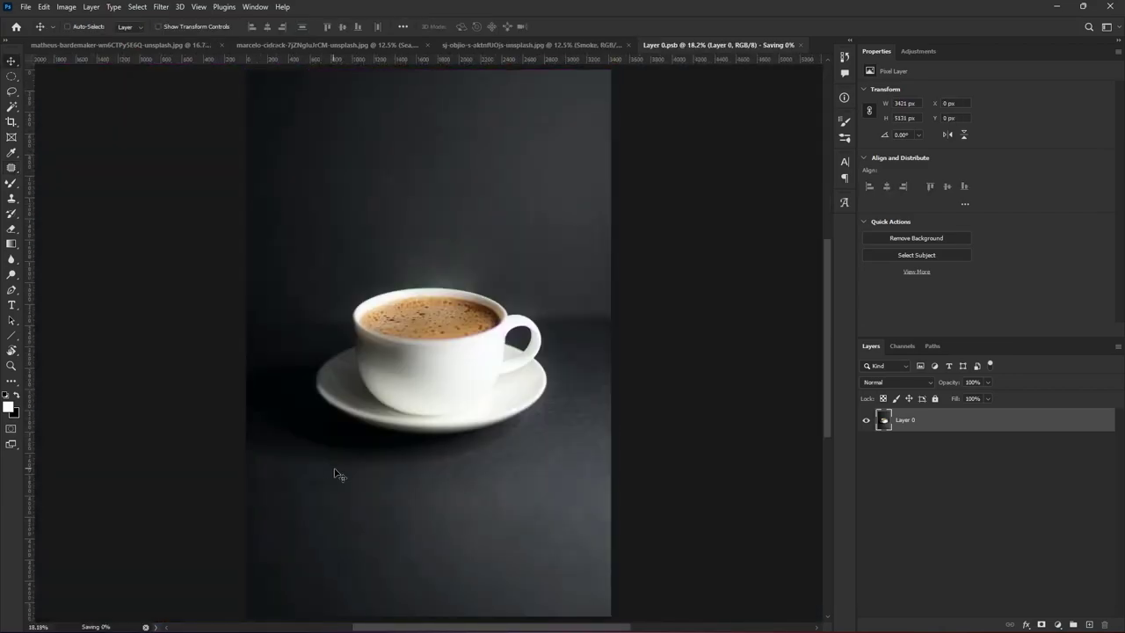
pyautogui.hotkey('ctrl', 'w')
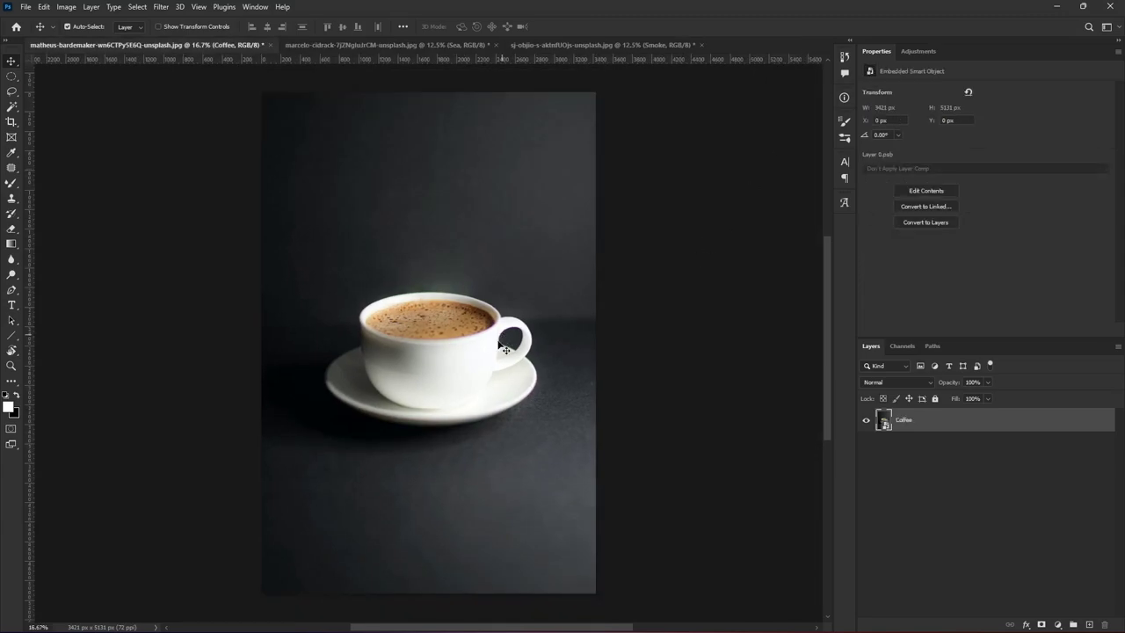
# Add horizontal guides at the cup rim in Coffee and across the Sea photo.
pyautogui.click(418, 44)
pyautogui.click(180, 45)
pyautogui.moveTo(453, 59); pyautogui.dragTo(545, 320)
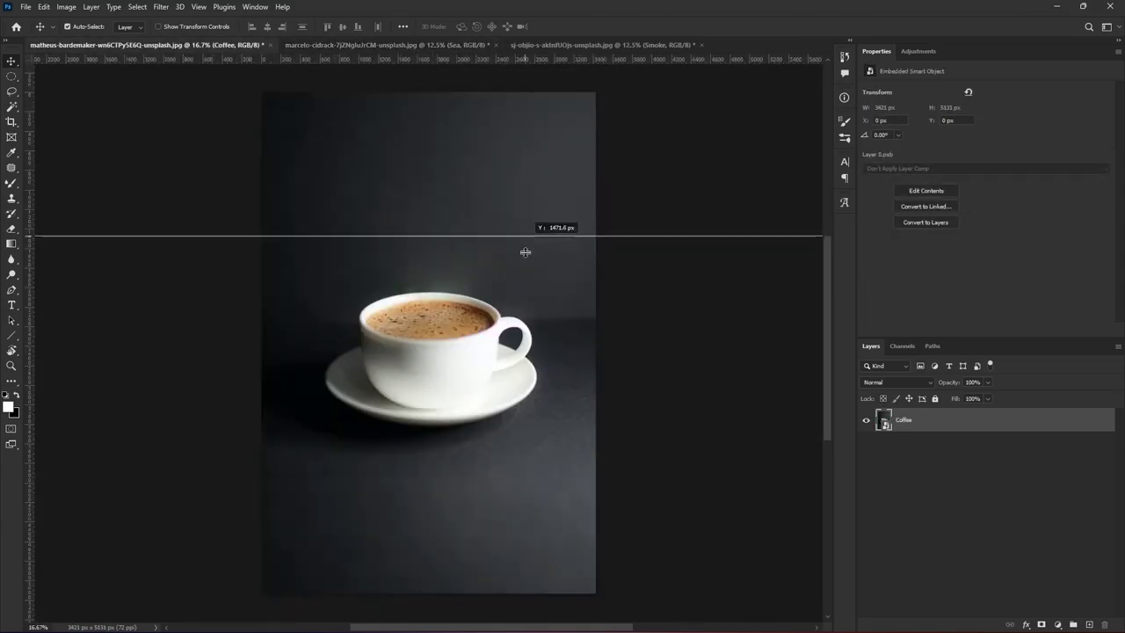
pyautogui.click(419, 45)
pyautogui.moveTo(440, 59)
pyautogui.mouseDown()
pyautogui.moveTo(448, 230)
pyautogui.moveTo(428, 59)
pyautogui.mouseUp()
# Drag the Sea layer into Coffee and scale it to about 44% with Free Transform.
pyautogui.moveTo(963, 424); pyautogui.dragTo(459, 319)
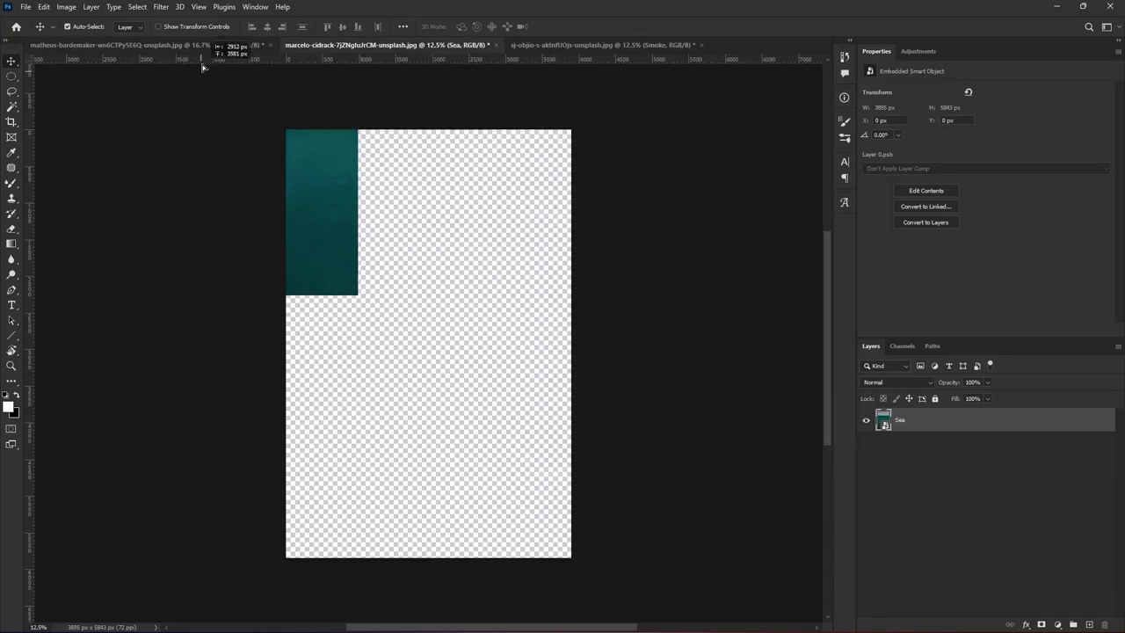
pyautogui.hotkey('ctrl', 't')
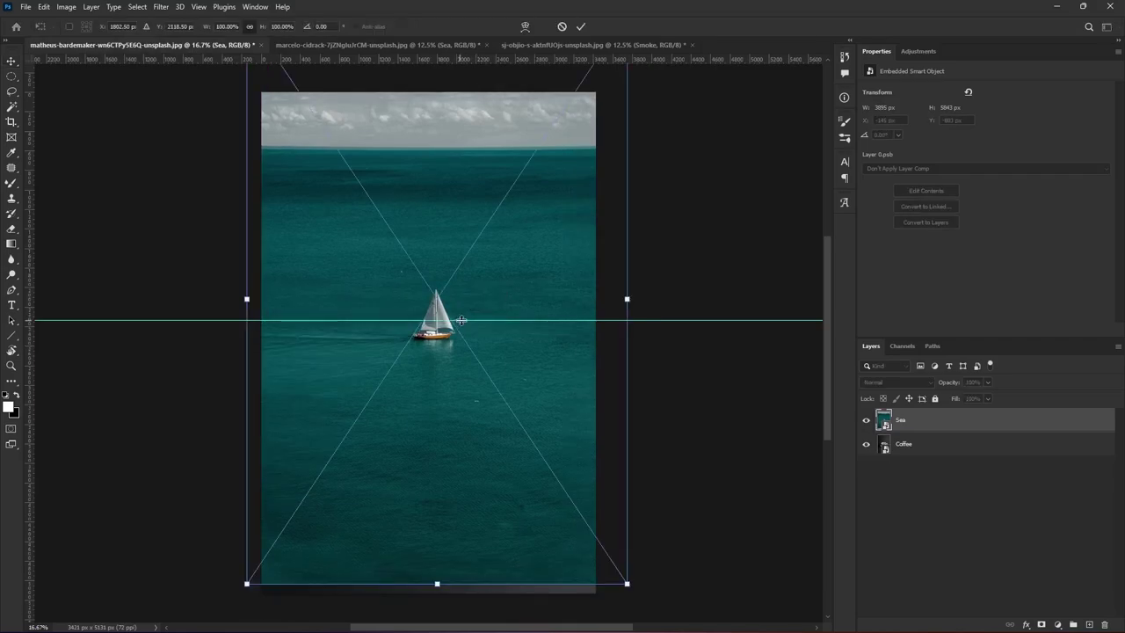
pyautogui.moveTo(515, 264); pyautogui.dragTo(516, 306)
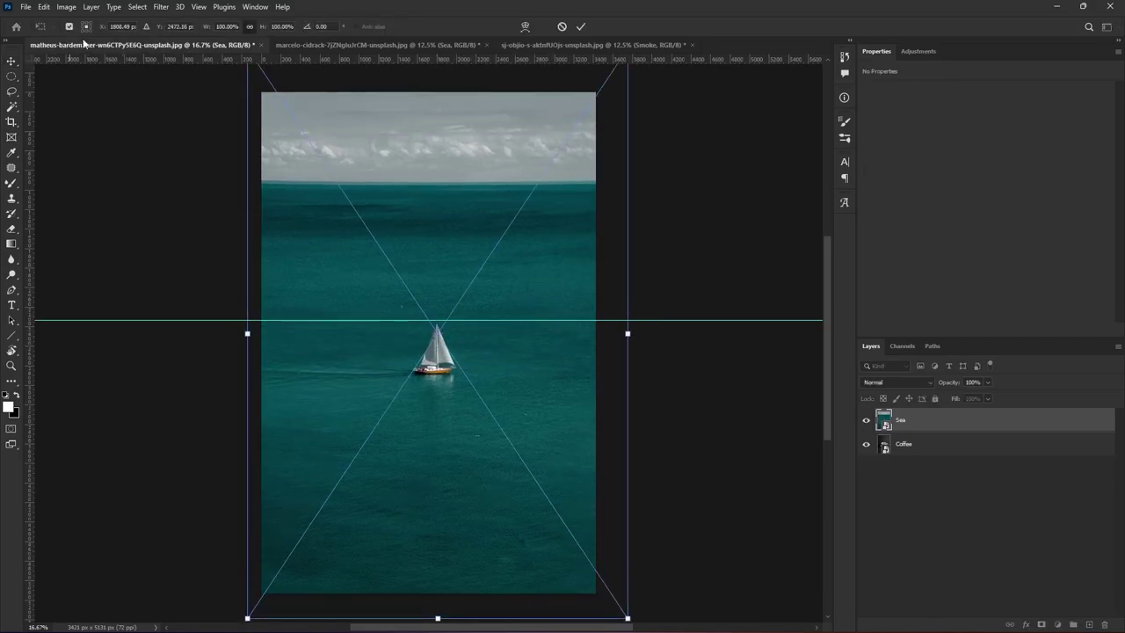
pyautogui.moveTo(448, 336); pyautogui.dragTo(492, 422)
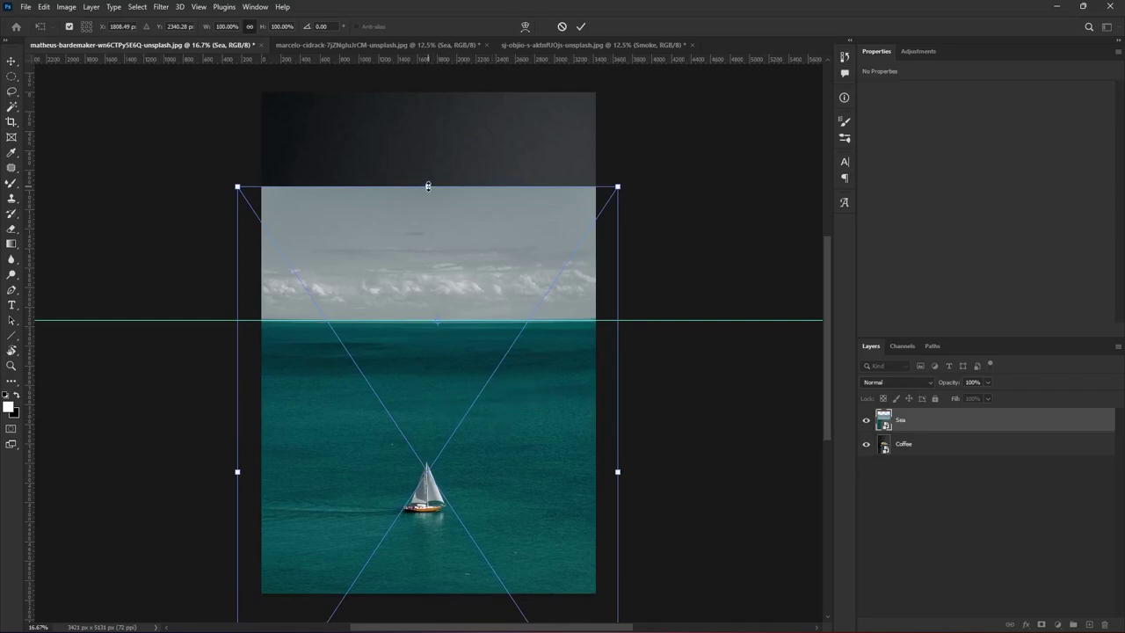
pyautogui.moveTo(428, 186); pyautogui.dragTo(433, 261)
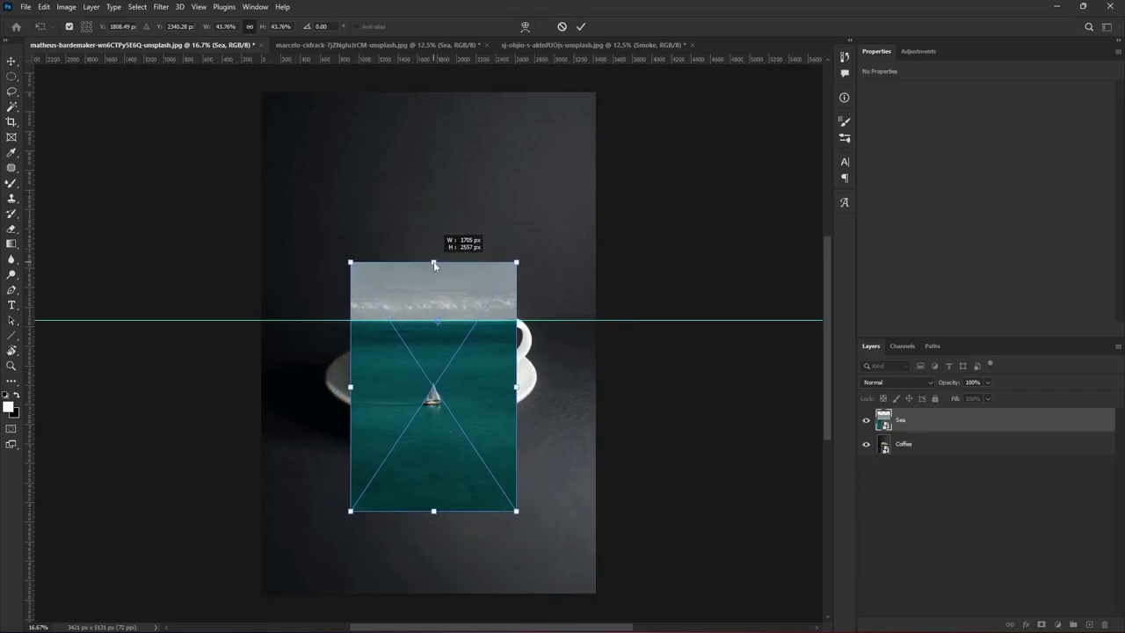
# Position the sailboat over the coffee, restore 100% opacity, commit, remove the guide and hide Sea.
pyautogui.moveTo(955, 386); pyautogui.dragTo(924, 387)
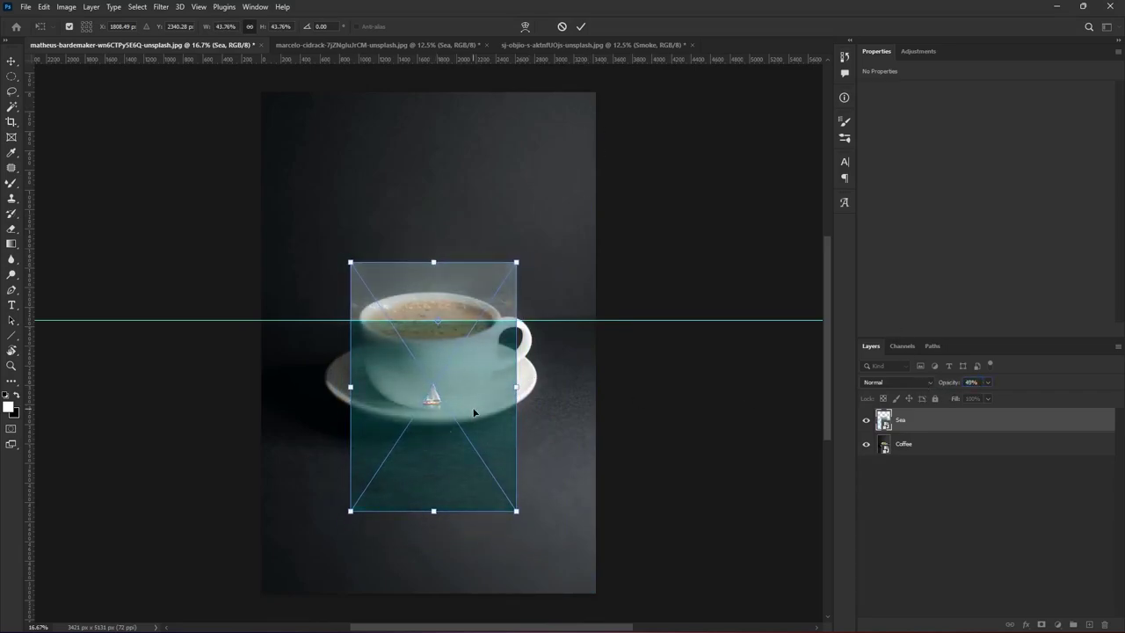
pyautogui.moveTo(473, 411); pyautogui.dragTo(476, 334)
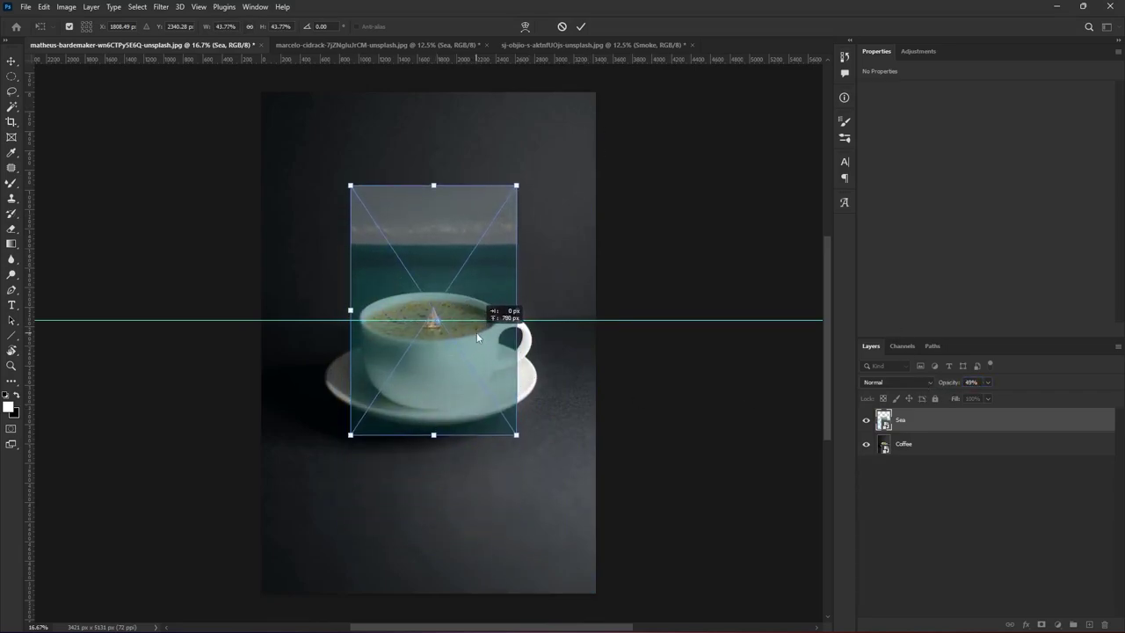
pyautogui.moveTo(477, 337); pyautogui.dragTo(477, 337)
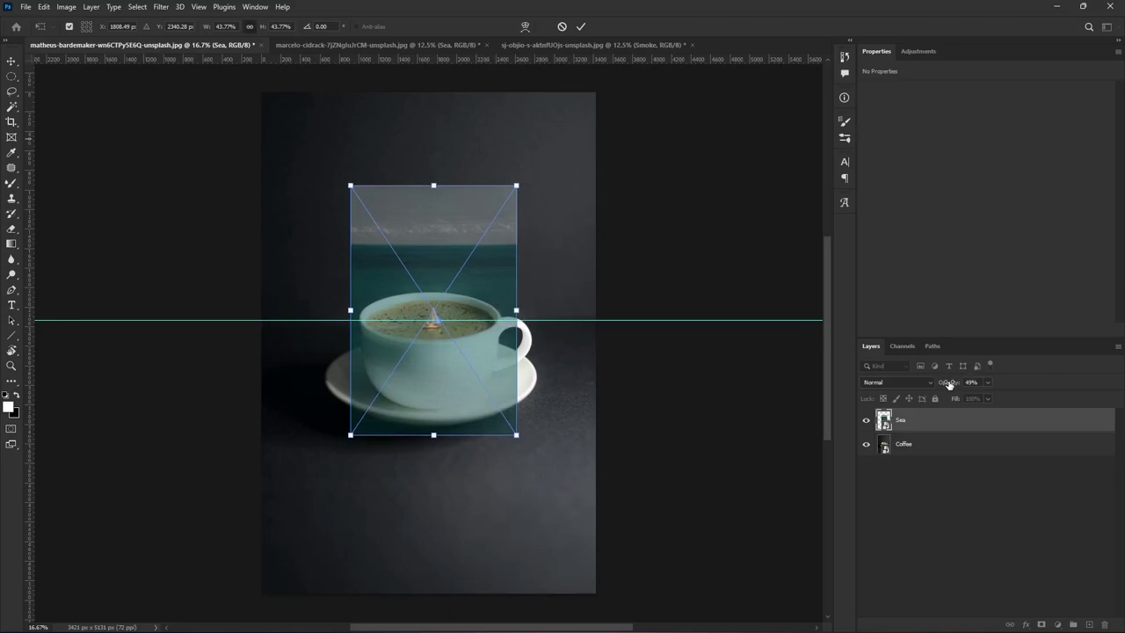
pyautogui.moveTo(950, 384); pyautogui.dragTo(1037, 386)
pyautogui.click(581, 27)
pyautogui.moveTo(558, 320); pyautogui.dragTo(547, 59)
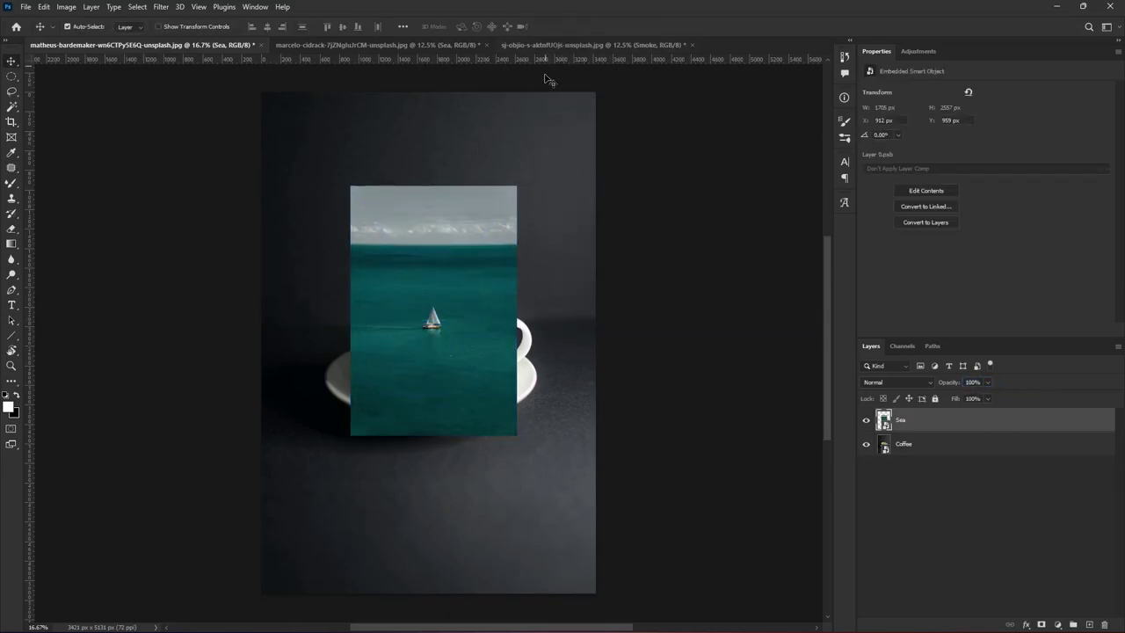
pyautogui.click(866, 421)
# Add a layer mask to Sea from an elliptical selection over the coffee surface.
pyautogui.click(903, 444)
pyautogui.press('m')
pyautogui.scroll(3, 421, 350)
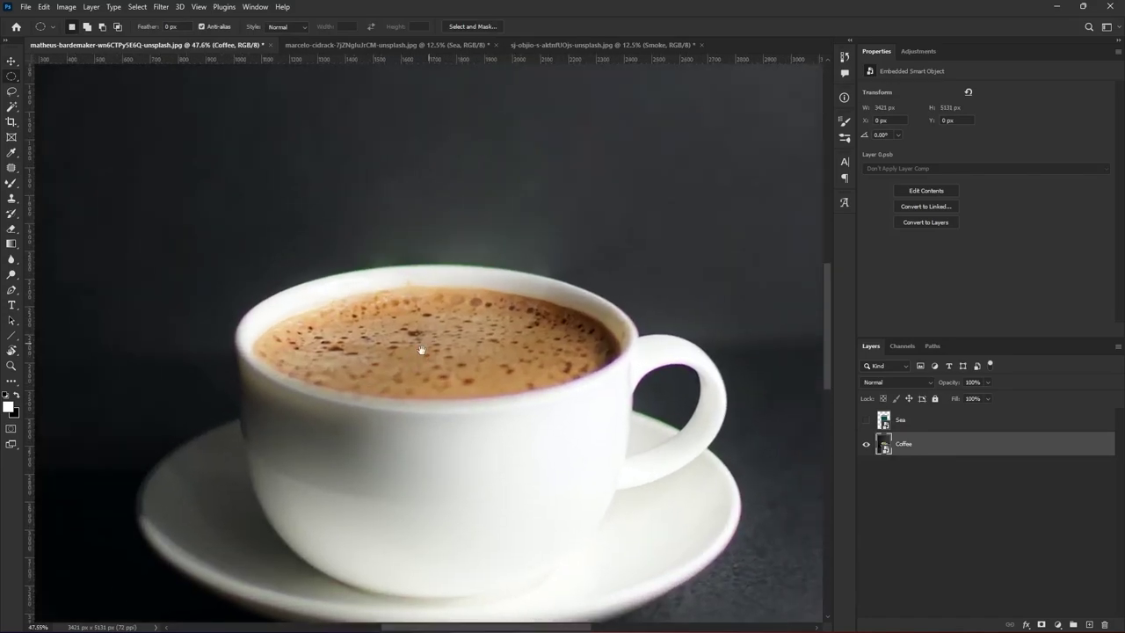
pyautogui.moveTo(249, 307)
pyautogui.mouseDown()
pyautogui.moveTo(582, 415)
pyautogui.moveTo(602, 411)
pyautogui.mouseUp()
pyautogui.click(866, 419)
pyautogui.click(914, 419)
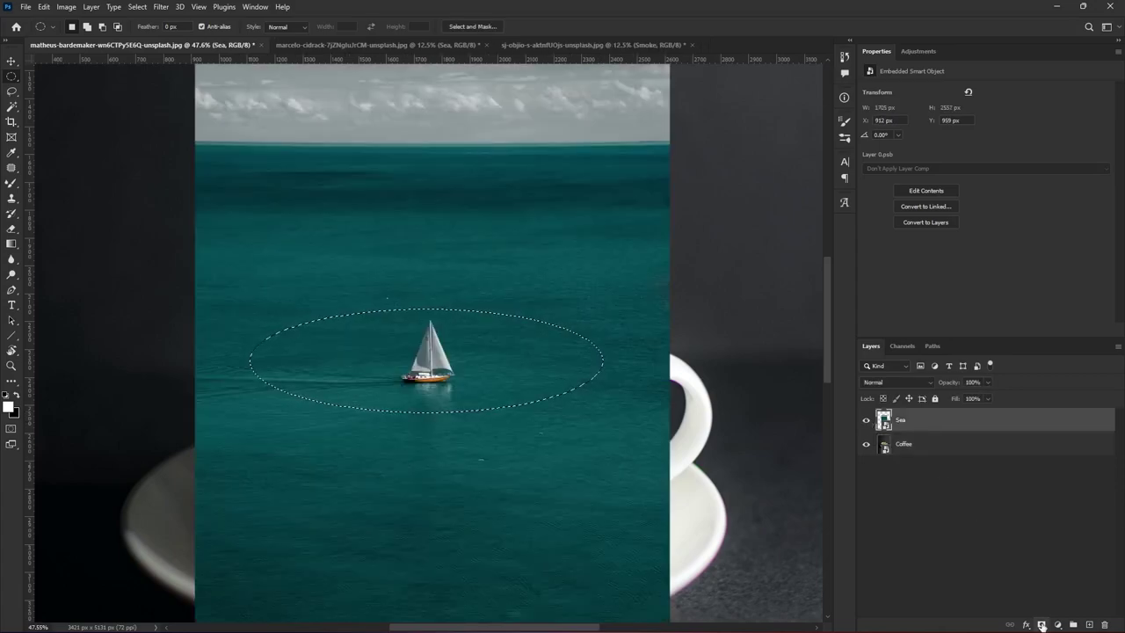
pyautogui.click(1042, 624)
# Select the regular Brush tool and bring up its size and hardness settings.
pyautogui.press('b')
pyautogui.moveTo(447, 367)
pyautogui.mouseDown()
pyautogui.moveTo(477, 434)
pyautogui.moveTo(453, 387)
pyautogui.mouseUp()
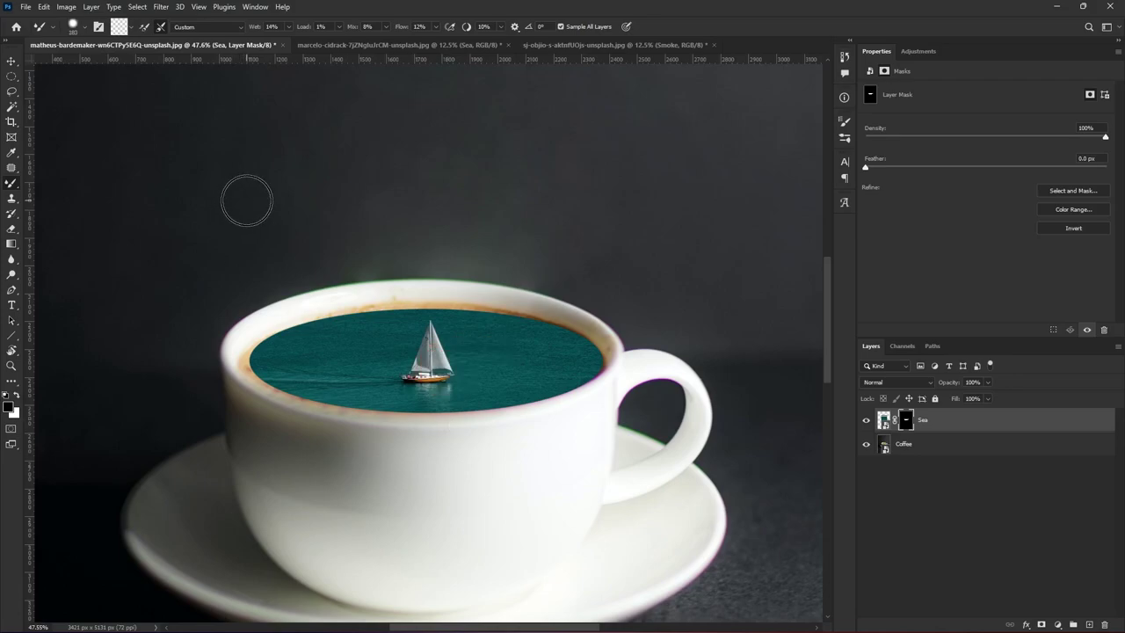
pyautogui.hotkey('shift', 'b')
pyautogui.rightClick(446, 241)
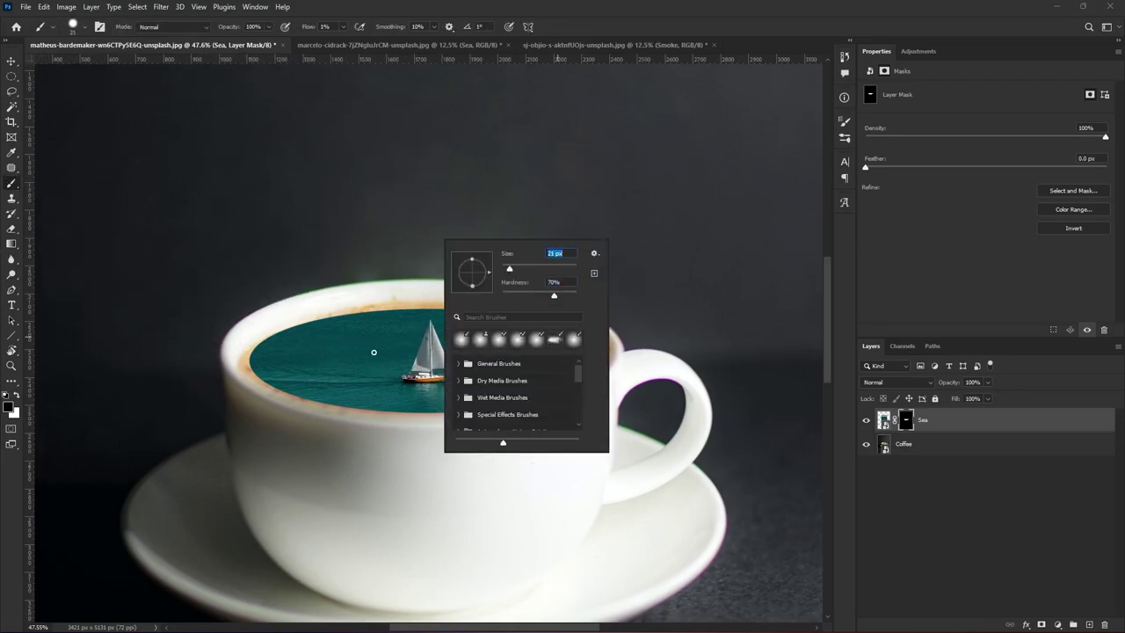
# Set the brush to 114 px and paint the sea mask into the upper-left inner rim.
pyautogui.write('114')
pyautogui.press('Return')
pyautogui.scroll(5, 414, 381)
pyautogui.scroll(2, 146, 322)
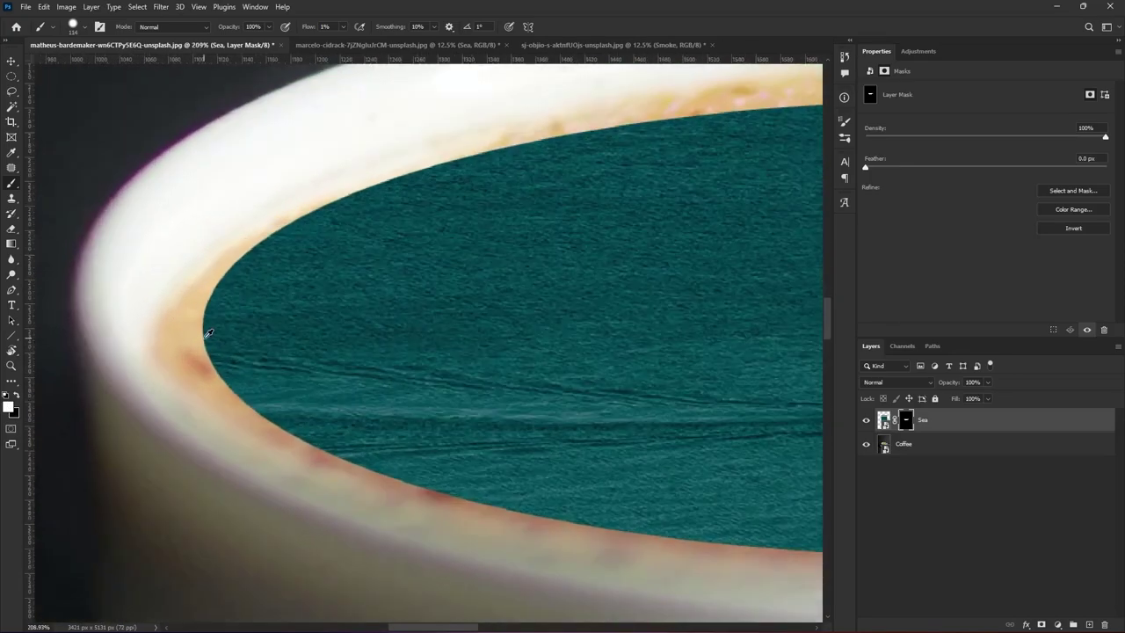
pyautogui.scroll(1, 208, 333)
pyautogui.moveTo(280, 300)
pyautogui.mouseDown()
pyautogui.moveTo(269, 281)
pyautogui.moveTo(226, 319)
pyautogui.moveTo(309, 414)
pyautogui.moveTo(447, 466)
pyautogui.mouseUp()
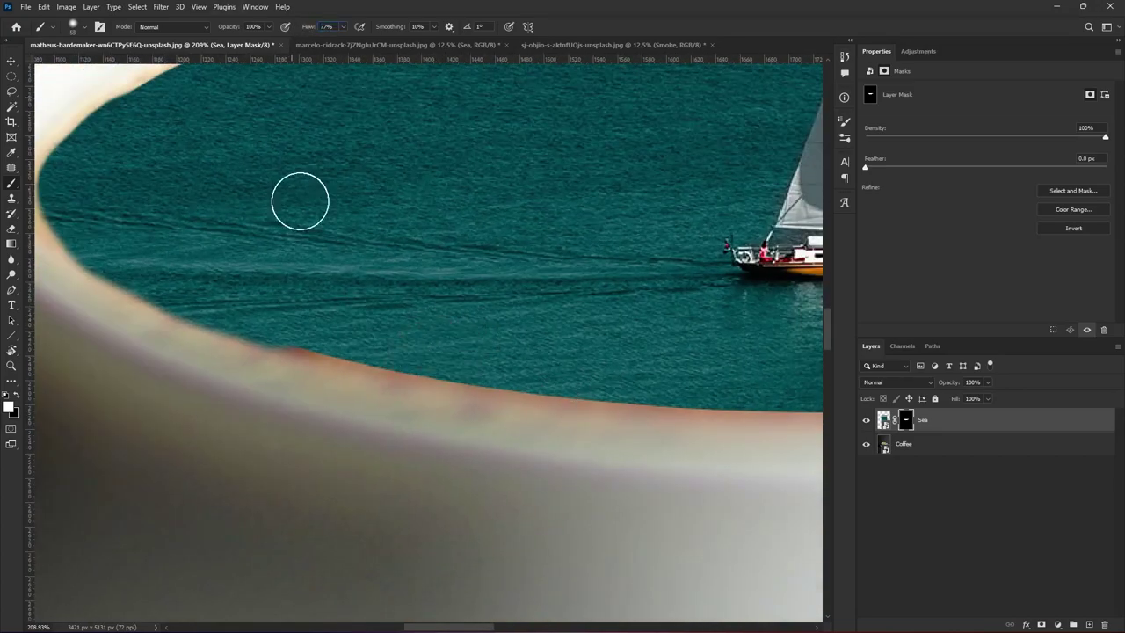
pyautogui.moveTo(572, 384); pyautogui.dragTo(548, 417)
pyautogui.hscroll(-3, 472, 343)
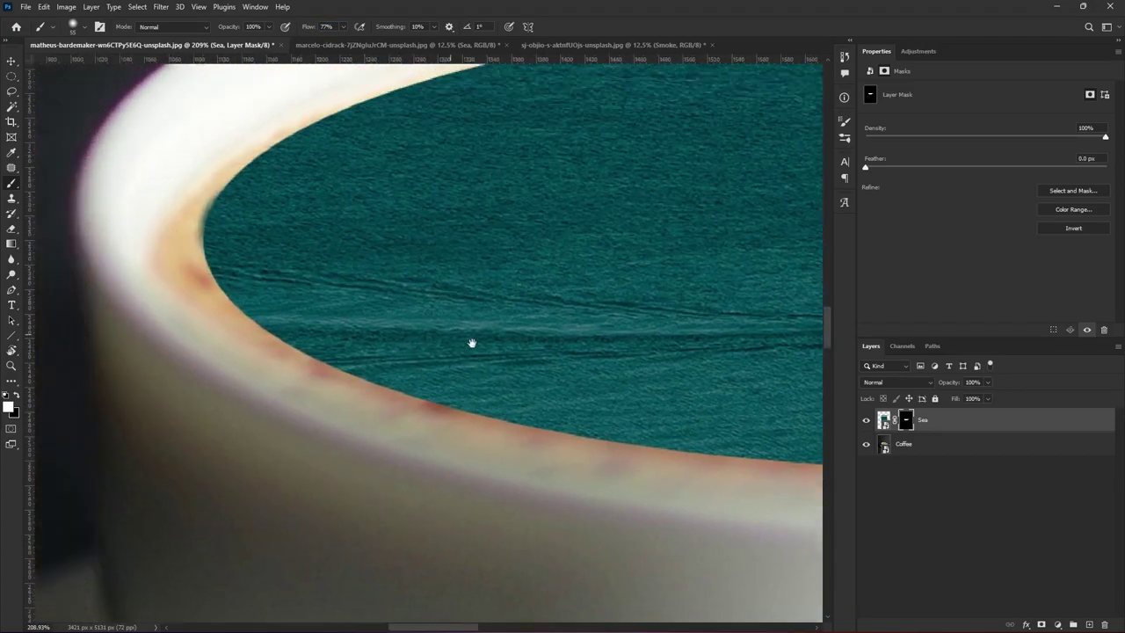
pyautogui.moveTo(472, 343); pyautogui.dragTo(523, 367)
pyautogui.moveTo(236, 294)
pyautogui.mouseDown()
pyautogui.moveTo(234, 258)
pyautogui.moveTo(307, 194)
pyautogui.moveTo(357, 169)
pyautogui.moveTo(326, 187)
pyautogui.mouseUp()
pyautogui.moveTo(267, 249)
pyautogui.mouseDown()
pyautogui.moveTo(237, 287)
pyautogui.moveTo(304, 340)
pyautogui.moveTo(418, 395)
pyautogui.mouseUp()
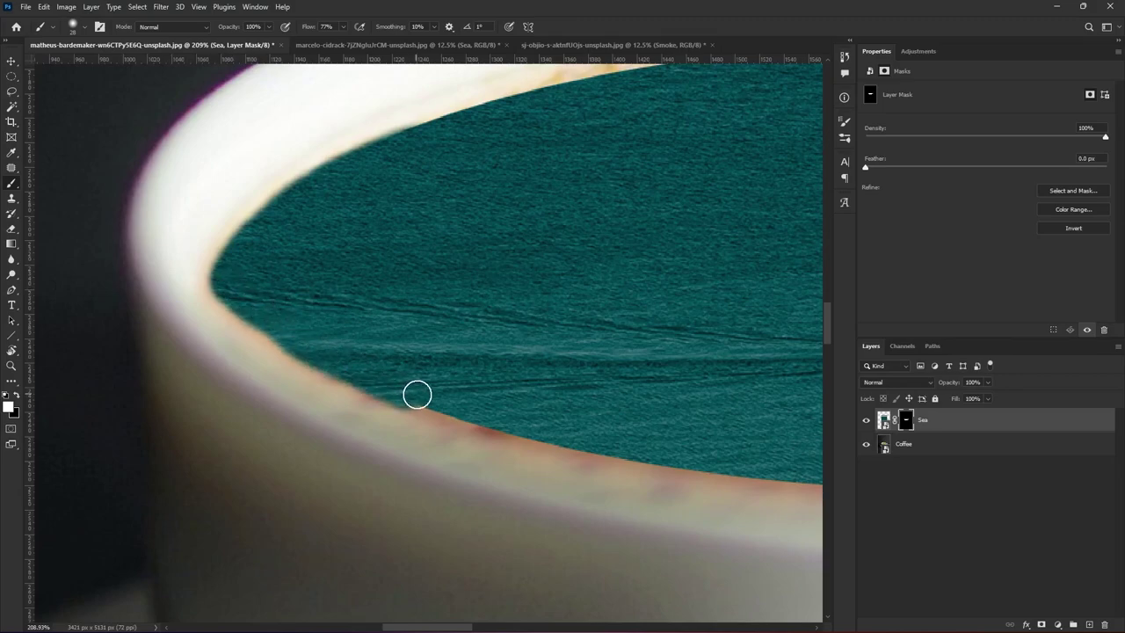
# Paint the sea mask out to the front inner rim of the cup.
pyautogui.hscroll(5, 417, 394)
pyautogui.hscroll(5, 284, 346)
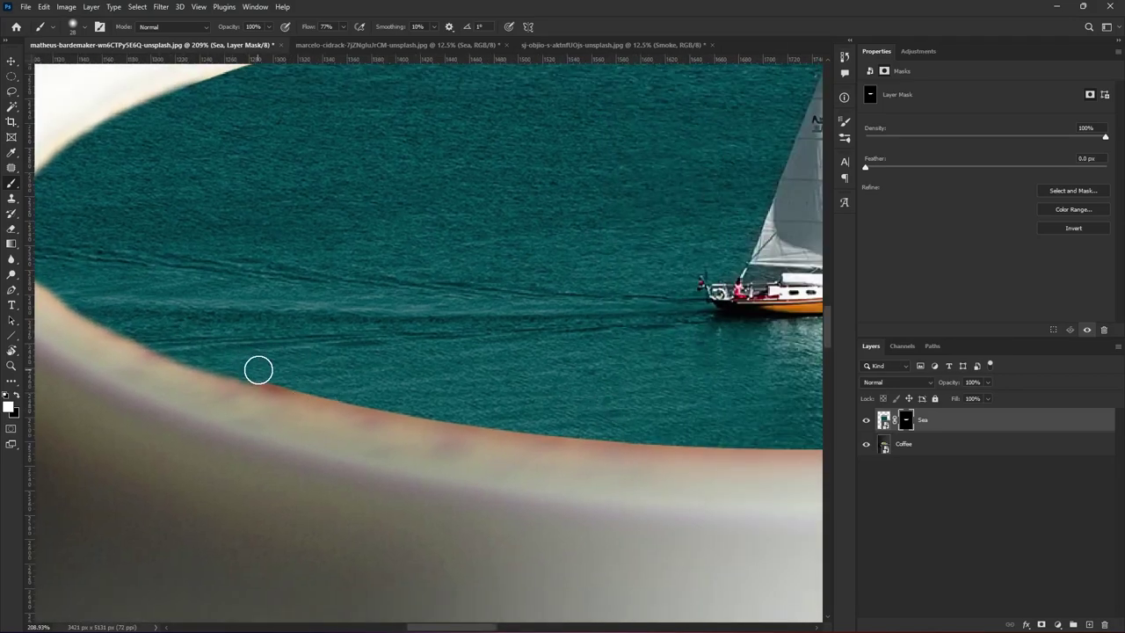
pyautogui.moveTo(300, 380)
pyautogui.mouseDown()
pyautogui.moveTo(477, 414)
pyautogui.moveTo(734, 436)
pyautogui.mouseUp()
pyautogui.hscroll(5, 734, 436)
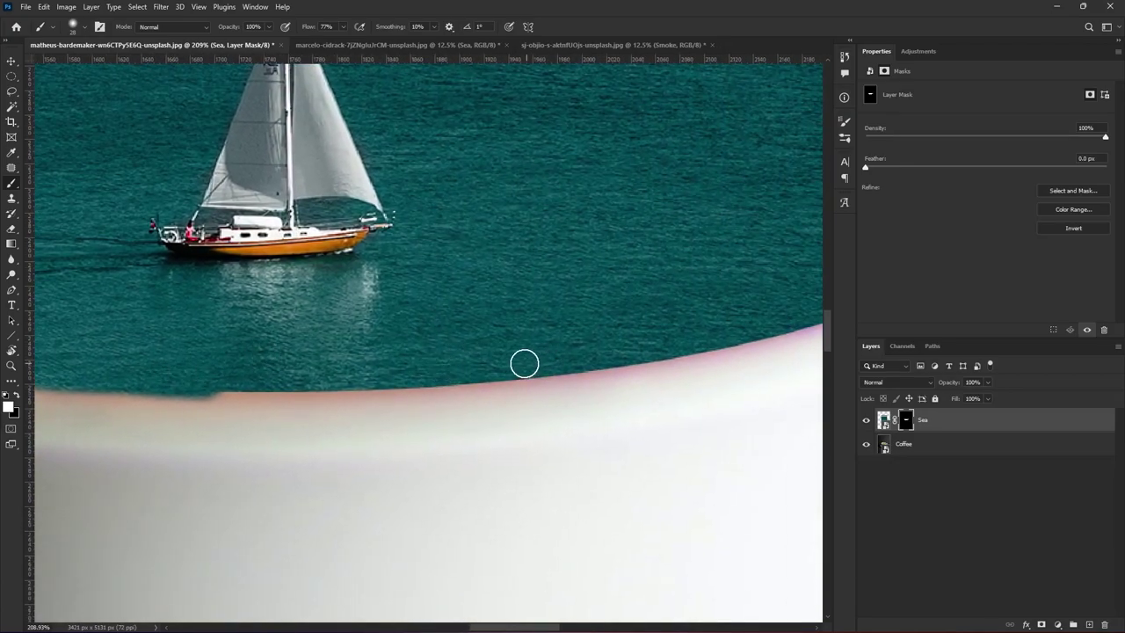
pyautogui.moveTo(524, 363); pyautogui.dragTo(418, 363)
pyautogui.moveTo(232, 378)
pyautogui.mouseDown()
pyautogui.moveTo(431, 372)
pyautogui.moveTo(603, 343)
pyautogui.mouseUp()
pyautogui.scroll(-5, 586, 374)
pyautogui.scroll(5, 198, 326)
pyautogui.moveTo(208, 313); pyautogui.dragTo(237, 407)
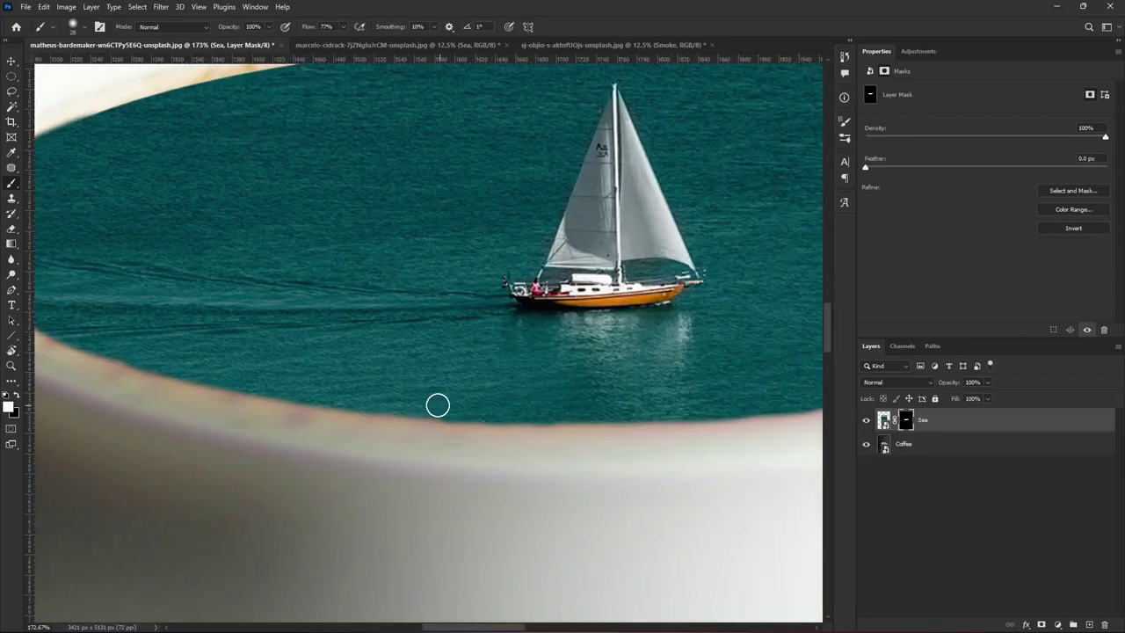
pyautogui.moveTo(437, 405)
pyautogui.mouseDown()
pyautogui.moveTo(199, 381)
pyautogui.moveTo(109, 351)
pyautogui.moveTo(428, 443)
pyautogui.mouseUp()
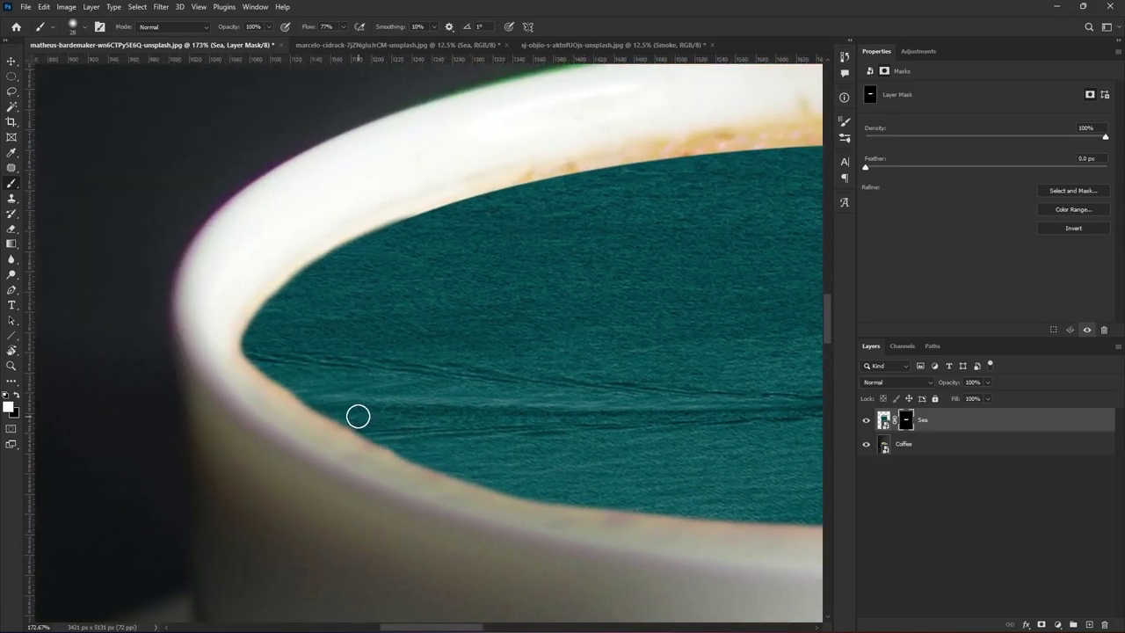
# Extend the sea mask along the left, upper-right and back inner rim.
pyautogui.moveTo(258, 353)
pyautogui.mouseDown()
pyautogui.moveTo(256, 322)
pyautogui.moveTo(334, 261)
pyautogui.moveTo(582, 175)
pyautogui.moveTo(791, 123)
pyautogui.mouseUp()
pyautogui.moveTo(772, 225); pyautogui.dragTo(450, 321)
pyautogui.keyDown('shift'); pyautogui.click(499, 259); pyautogui.keyUp('shift')
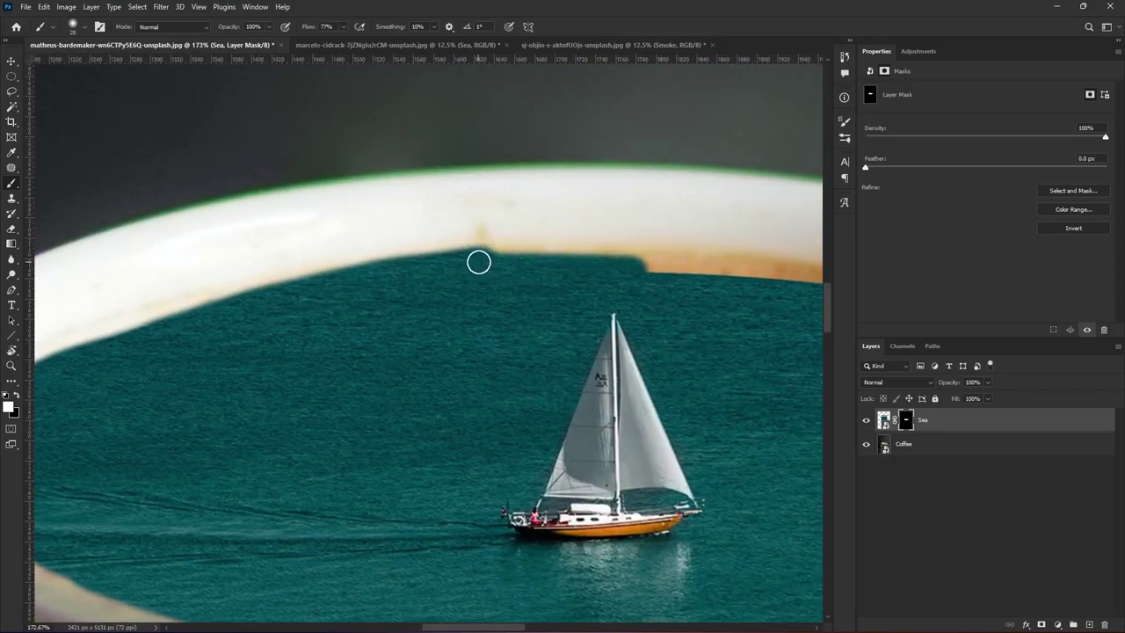
pyautogui.moveTo(508, 261)
pyautogui.mouseDown()
pyautogui.moveTo(677, 261)
pyautogui.moveTo(809, 284)
pyautogui.moveTo(579, 381)
pyautogui.mouseUp()
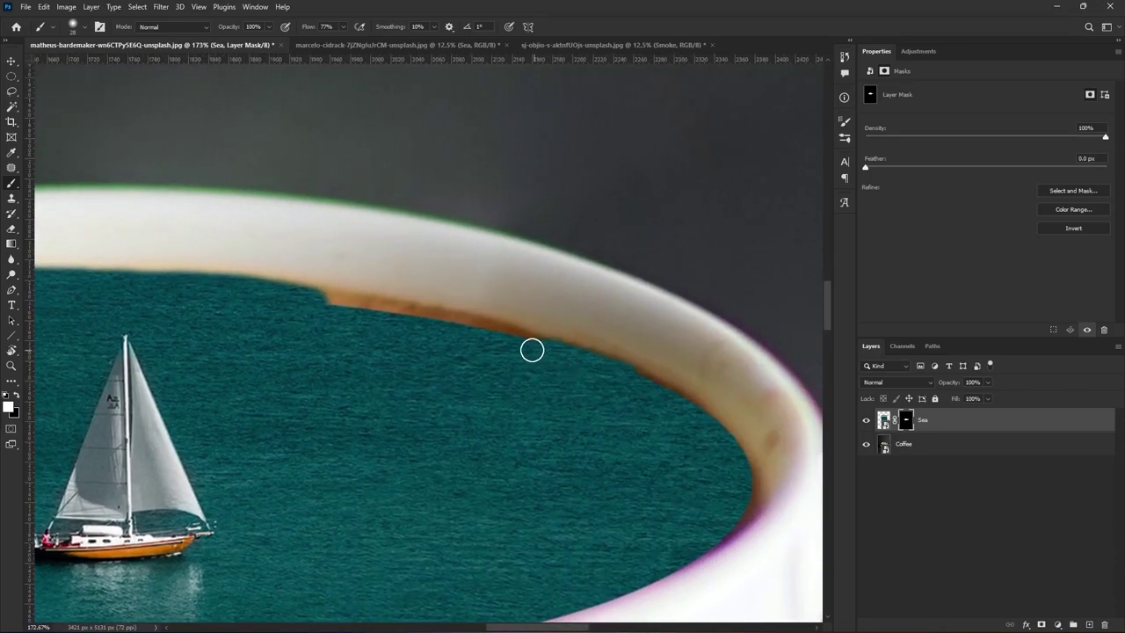
pyautogui.moveTo(455, 330)
pyautogui.mouseDown()
pyautogui.moveTo(298, 302)
pyautogui.moveTo(476, 331)
pyautogui.mouseUp()
pyautogui.moveTo(542, 358); pyautogui.dragTo(379, 365)
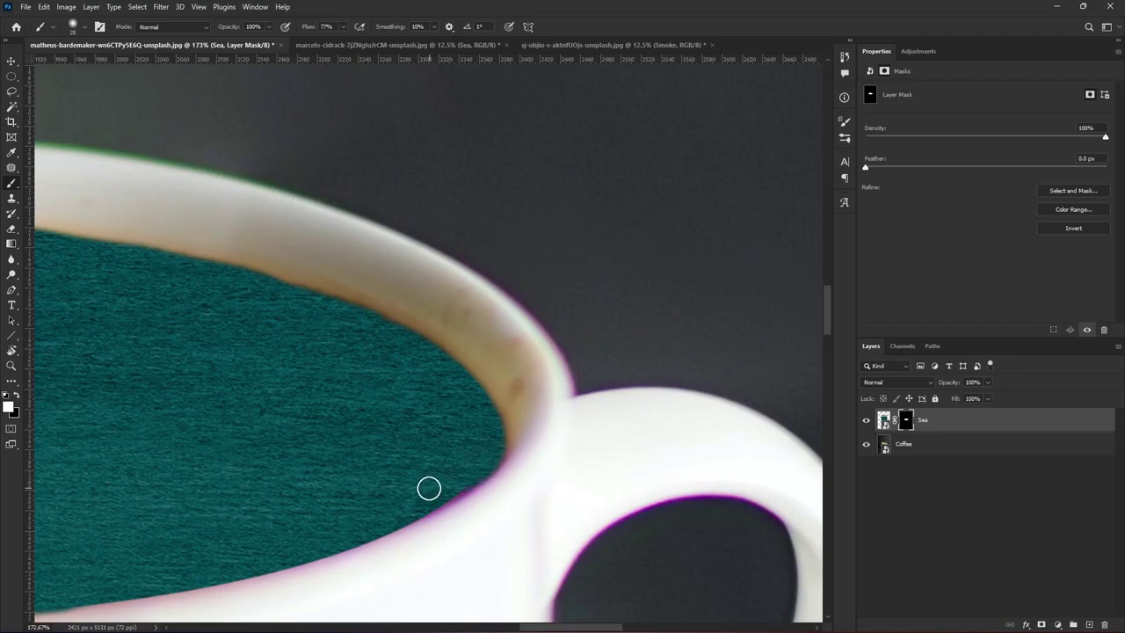
pyautogui.scroll(-5, 429, 489)
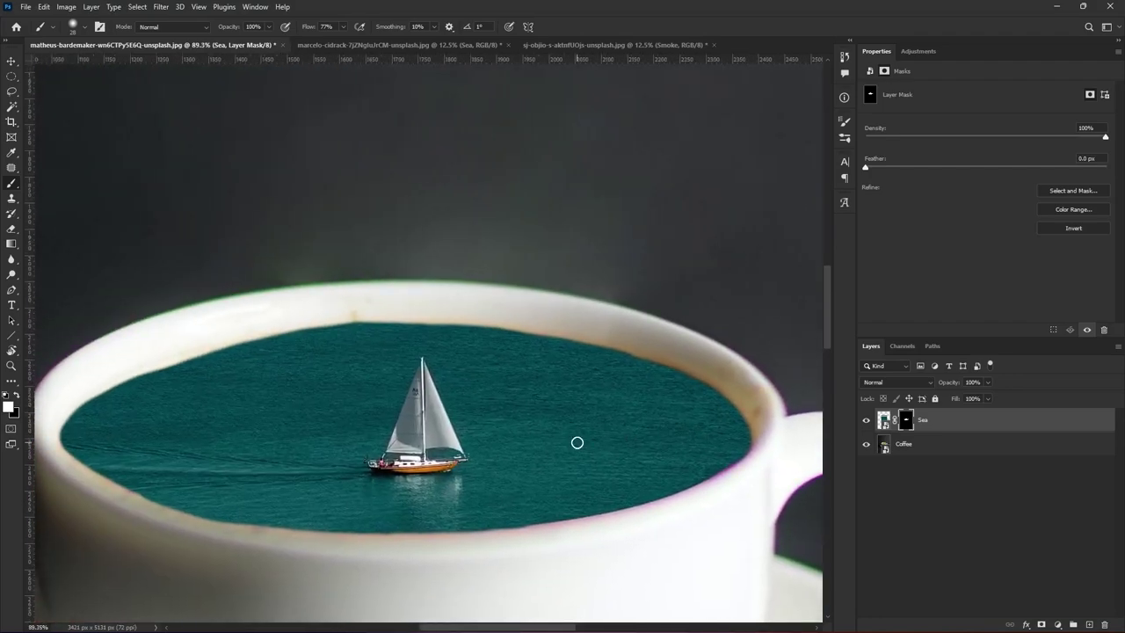
# Paint black to hide sea overlapping the rim, then white to extend it up to the rim.
pyautogui.rightClick(419, 329)
pyautogui.press('x')
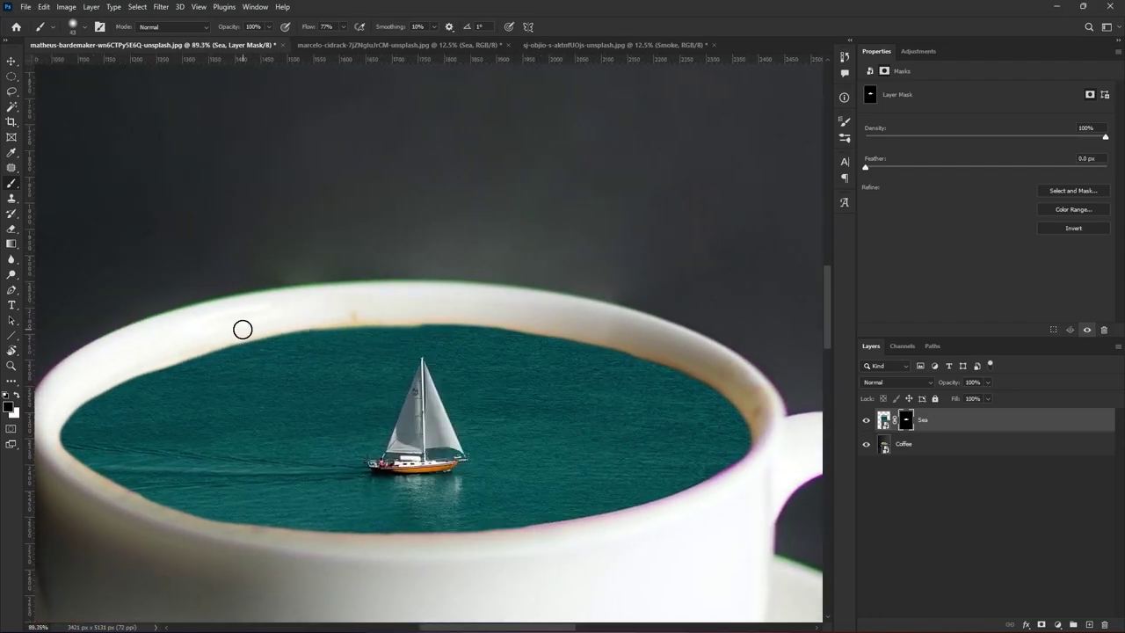
pyautogui.scroll(3, 562, 352)
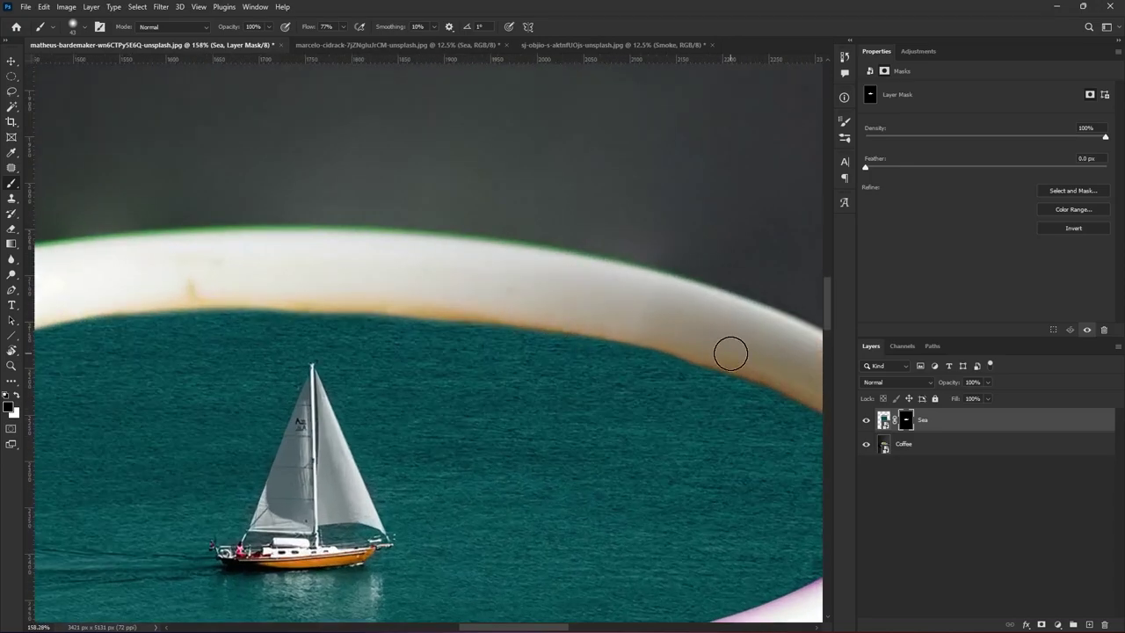
pyautogui.moveTo(615, 328)
pyautogui.mouseDown()
pyautogui.moveTo(237, 293)
pyautogui.moveTo(120, 296)
pyautogui.mouseUp()
pyautogui.press('x')
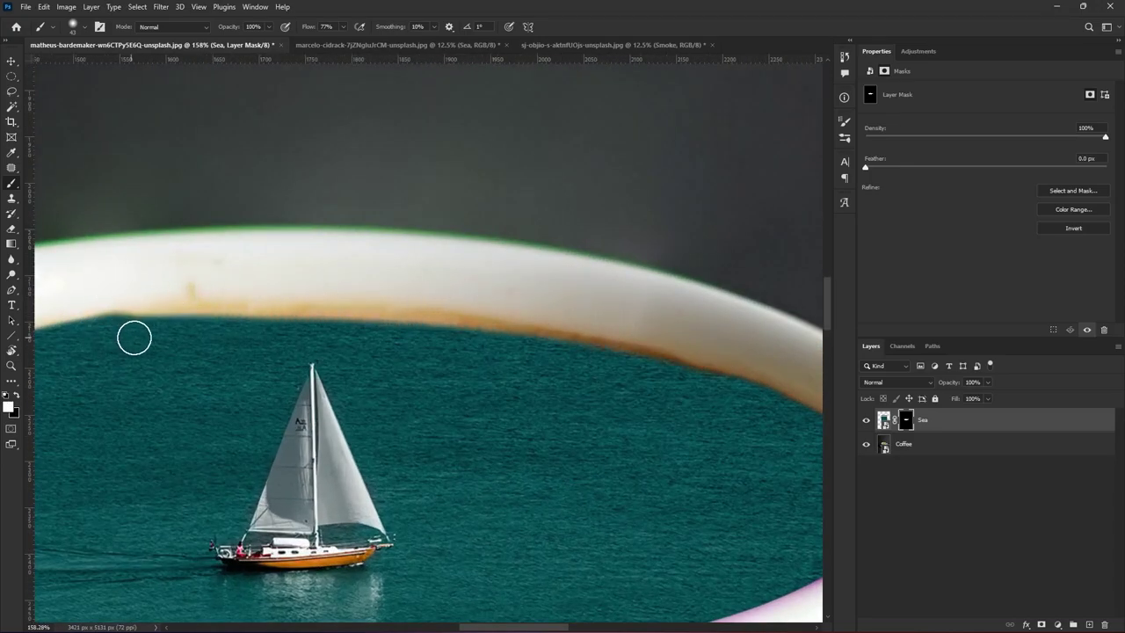
pyautogui.moveTo(133, 334)
pyautogui.mouseDown()
pyautogui.moveTo(269, 329)
pyautogui.moveTo(577, 360)
pyautogui.moveTo(233, 334)
pyautogui.moveTo(477, 346)
pyautogui.mouseUp()
# Trim the sea mask edge along the left inner rim.
pyautogui.scroll(-3, 468, 369)
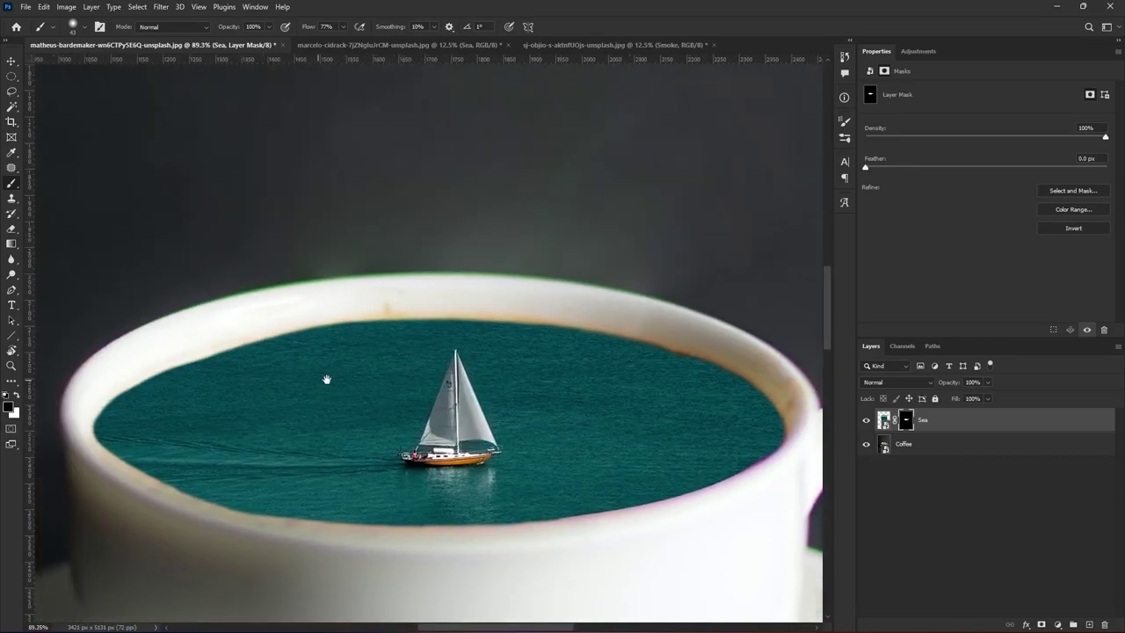
pyautogui.scroll(2, 627, 346)
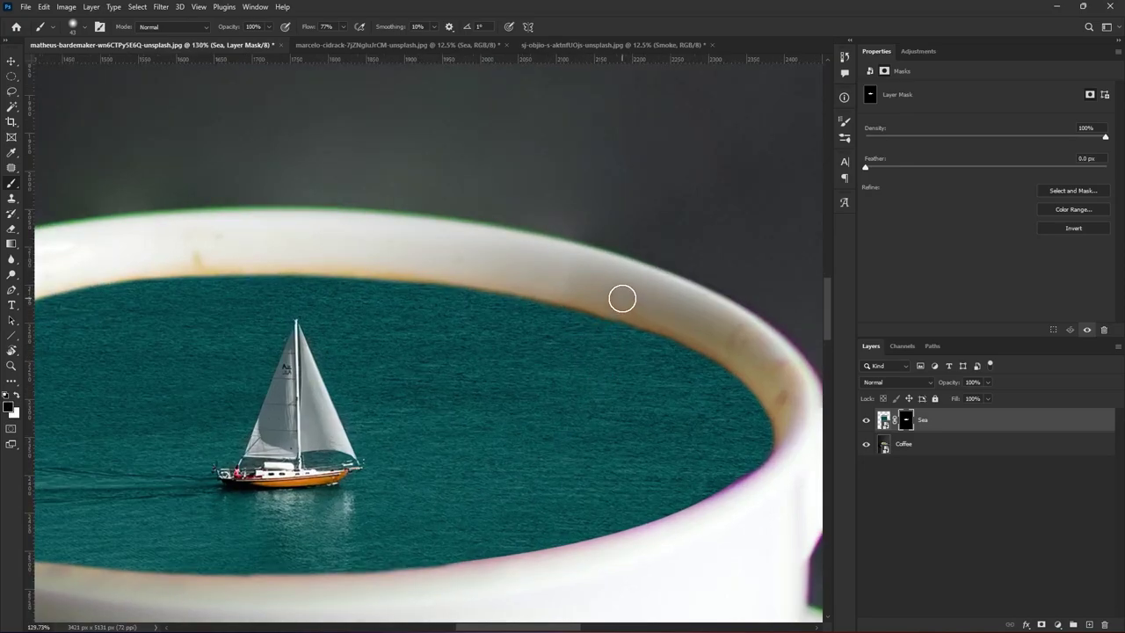
pyautogui.scroll(-2, 632, 306)
pyautogui.moveTo(383, 379); pyautogui.dragTo(580, 379)
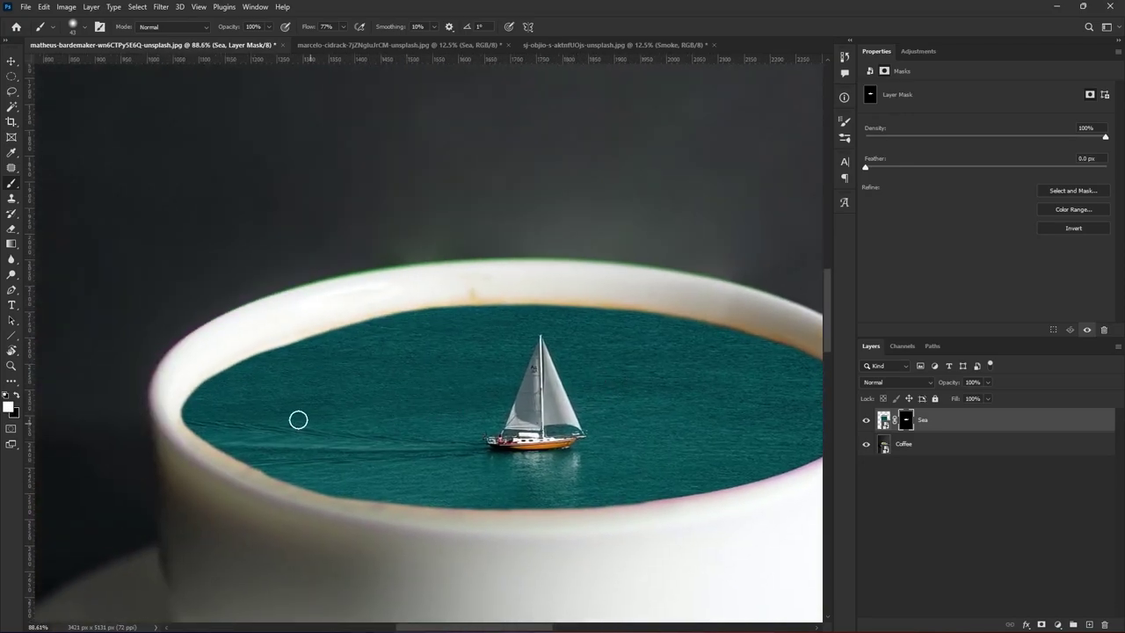
pyautogui.scroll(1, 201, 422)
pyautogui.scroll(2, 204, 424)
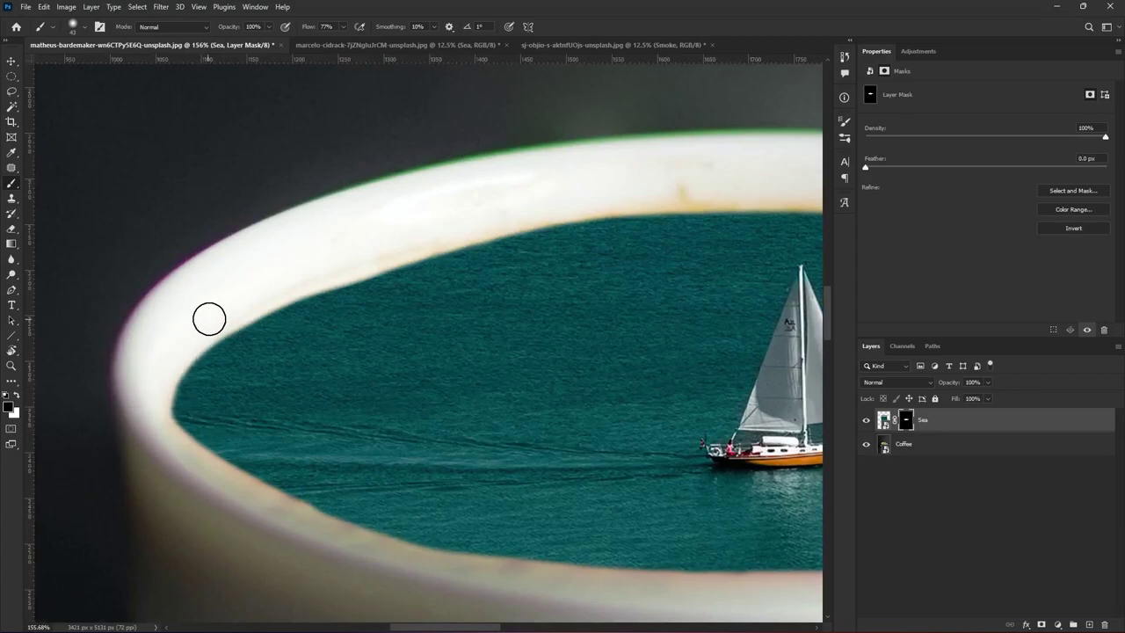
pyautogui.moveTo(249, 298)
pyautogui.mouseDown()
pyautogui.moveTo(396, 240)
pyautogui.moveTo(656, 185)
pyautogui.mouseUp()
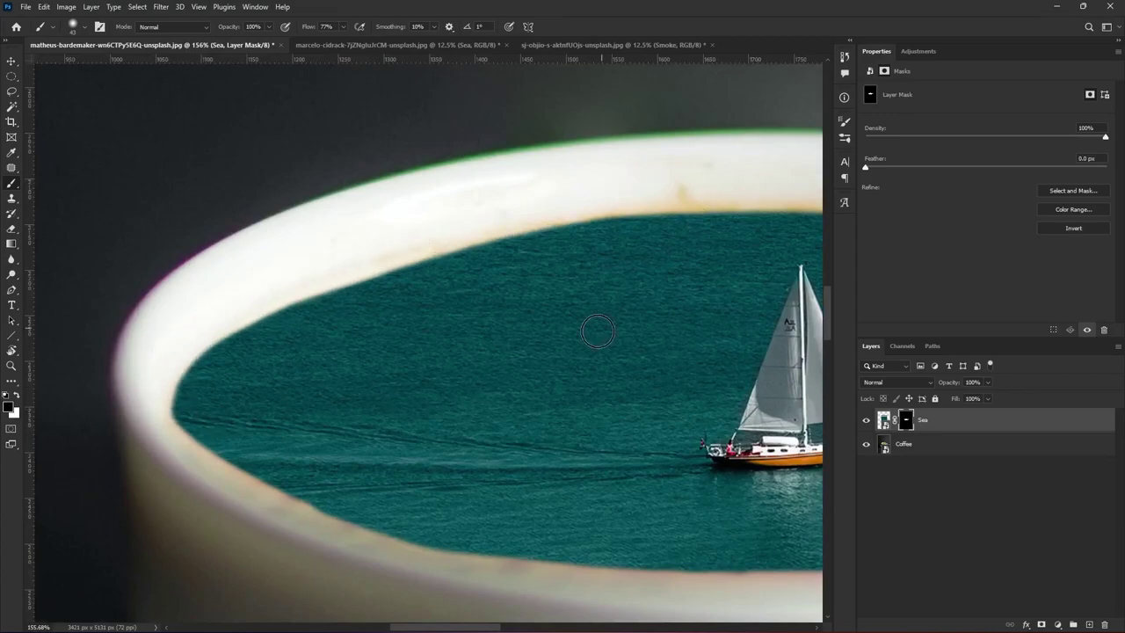
# Touch up the sea mask along the right inner rim, then fit the image on screen.
pyautogui.scroll(-3, 352, 431)
pyautogui.scroll(2, 355, 475)
pyautogui.scroll(1, 426, 497)
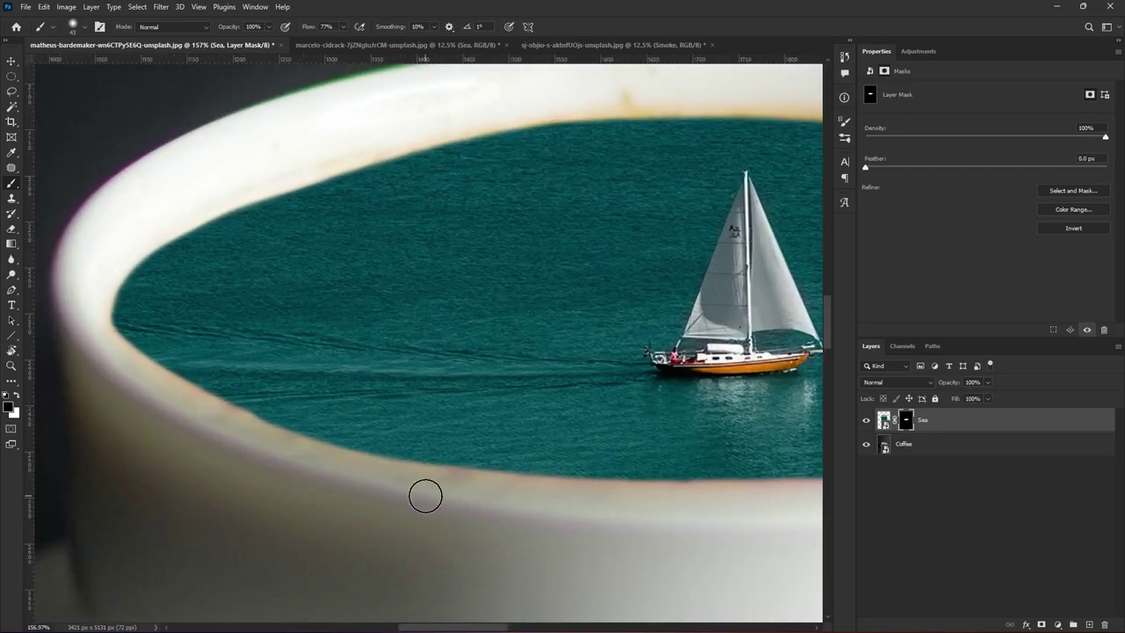
pyautogui.moveTo(510, 515); pyautogui.dragTo(144, 477)
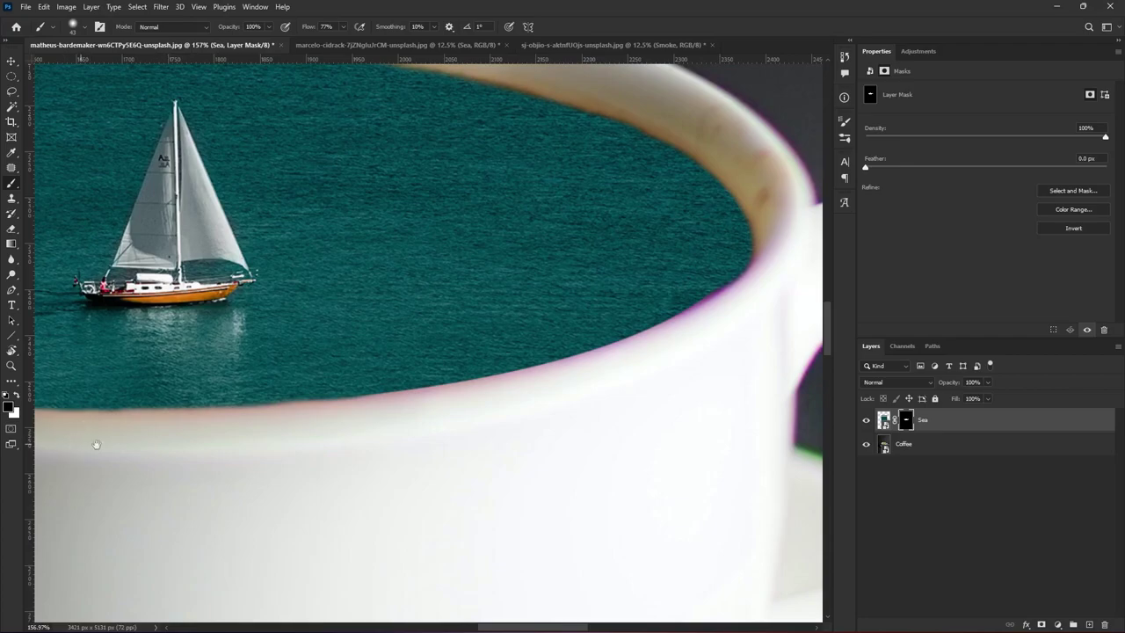
pyautogui.moveTo(101, 440); pyautogui.dragTo(533, 437)
pyautogui.moveTo(258, 419); pyautogui.dragTo(332, 484)
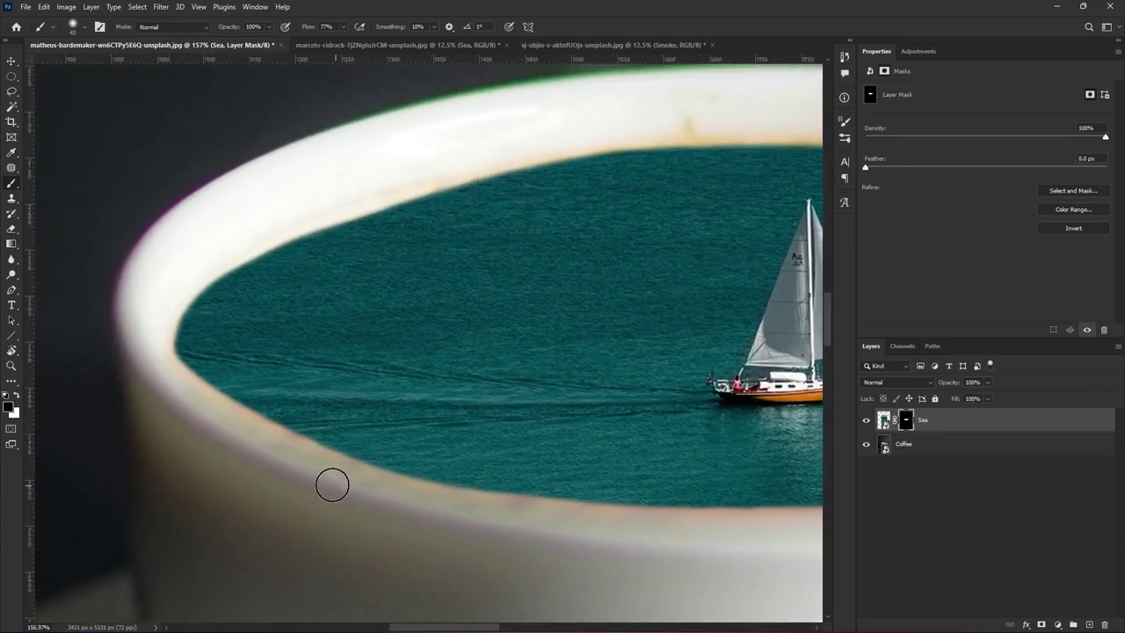
pyautogui.moveTo(203, 349); pyautogui.dragTo(338, 427)
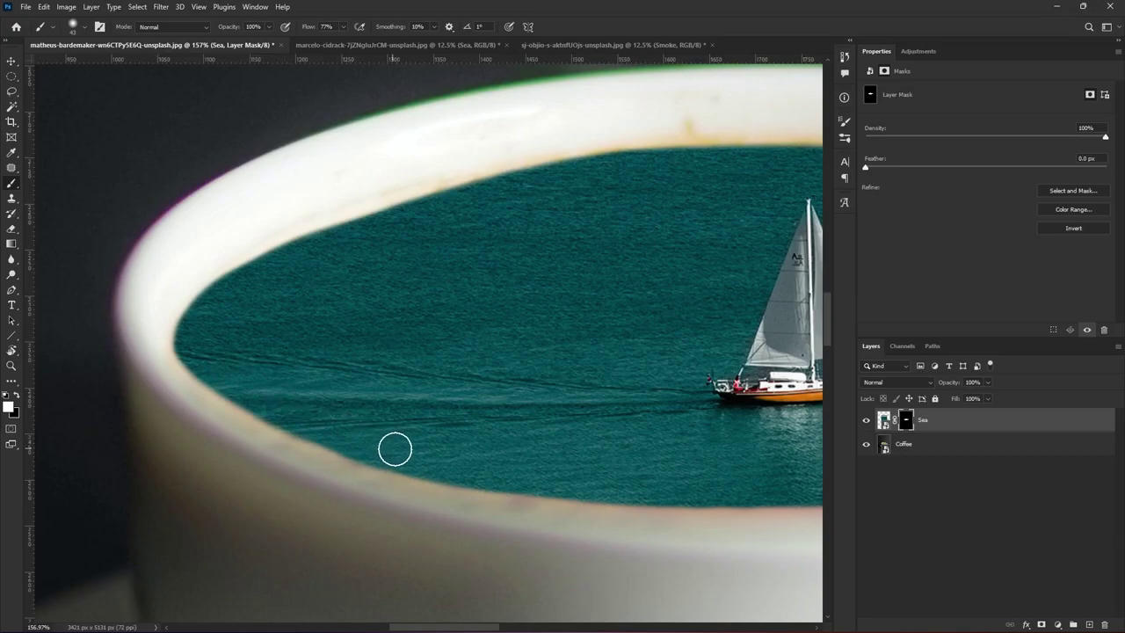
pyautogui.hotkey('ctrl', '0')
pyautogui.scroll(5, 456, 343)
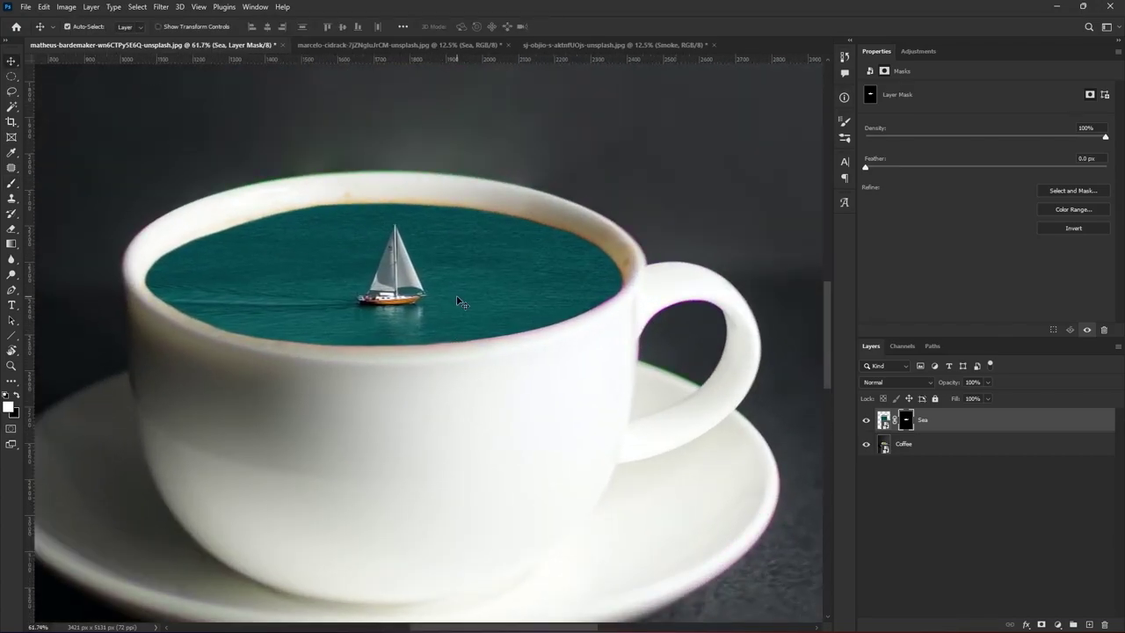
# Nudge the Sea layer slightly up and right inside the cup.
pyautogui.scroll(5, 193, 307)
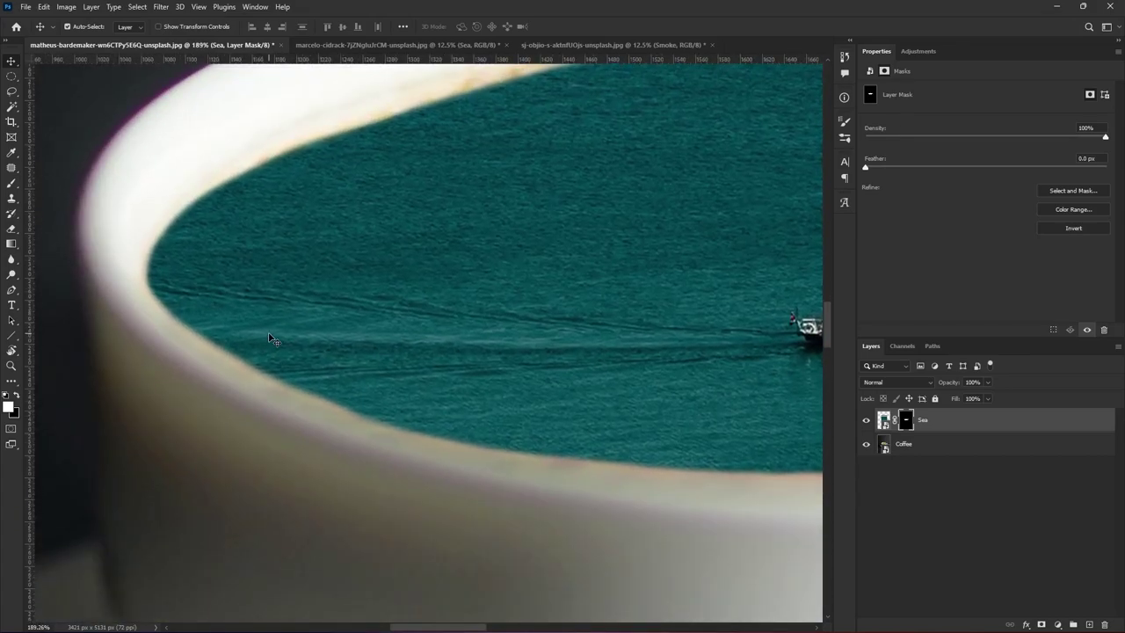
pyautogui.press('Up')
pyautogui.press('Up')
pyautogui.press('Up')
pyautogui.press('Right')
pyautogui.press('Right')
pyautogui.press('Right')
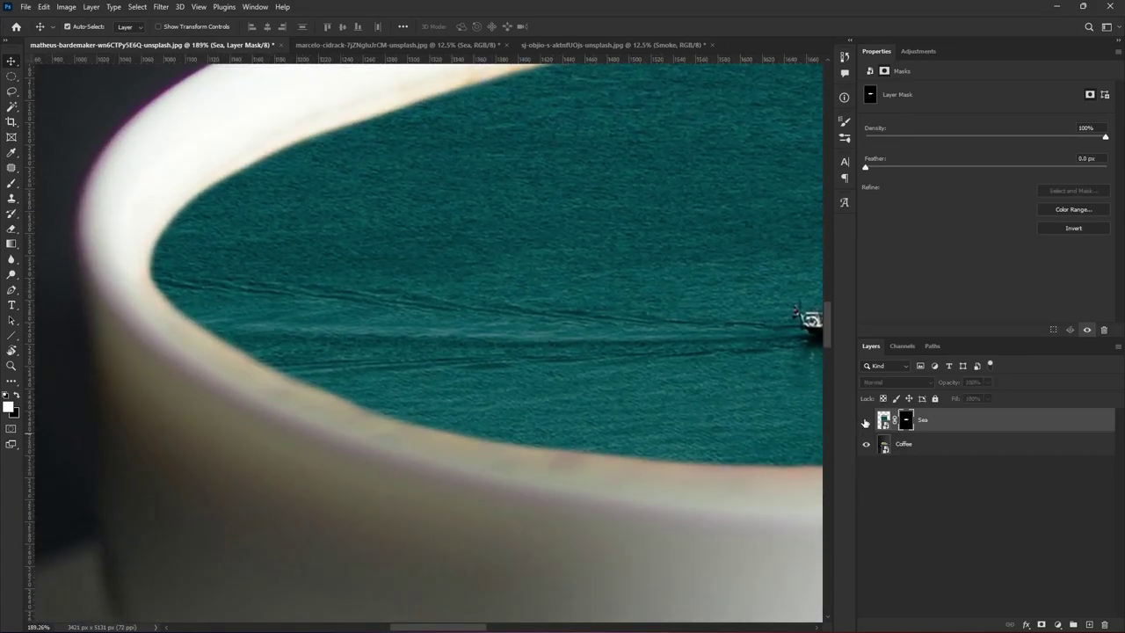
pyautogui.hotkey('ctrl', '0')
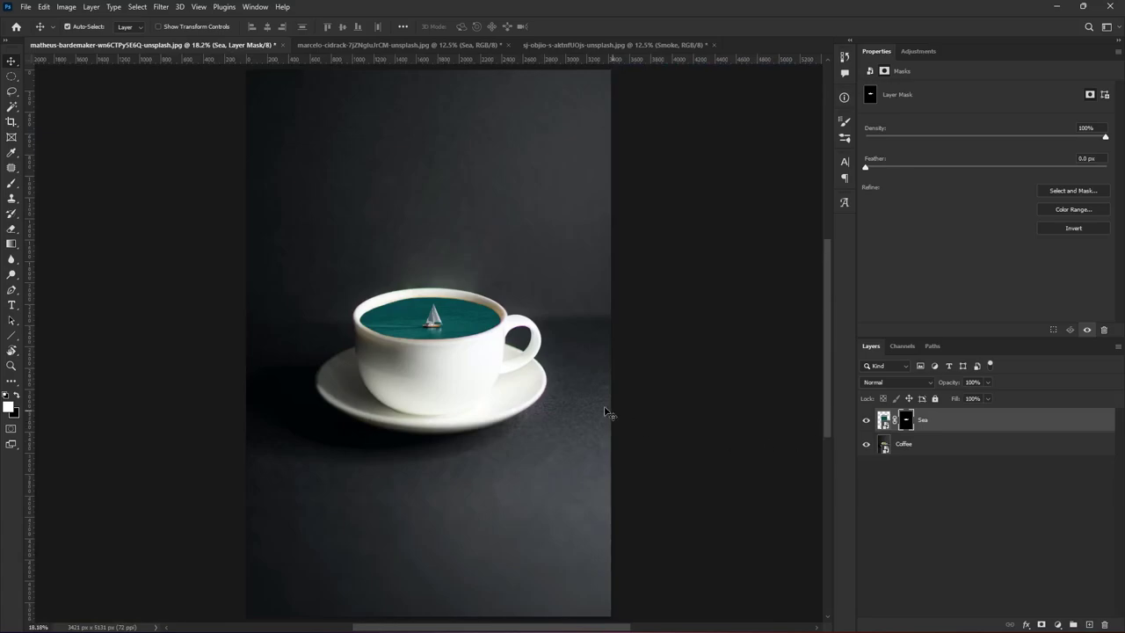
# Touch up the Sea mask along the cup's back inner rim, then fit the whole image.
pyautogui.hotkey('ctrl', '2')
pyautogui.scroll(6, 444, 322)
pyautogui.press('b')
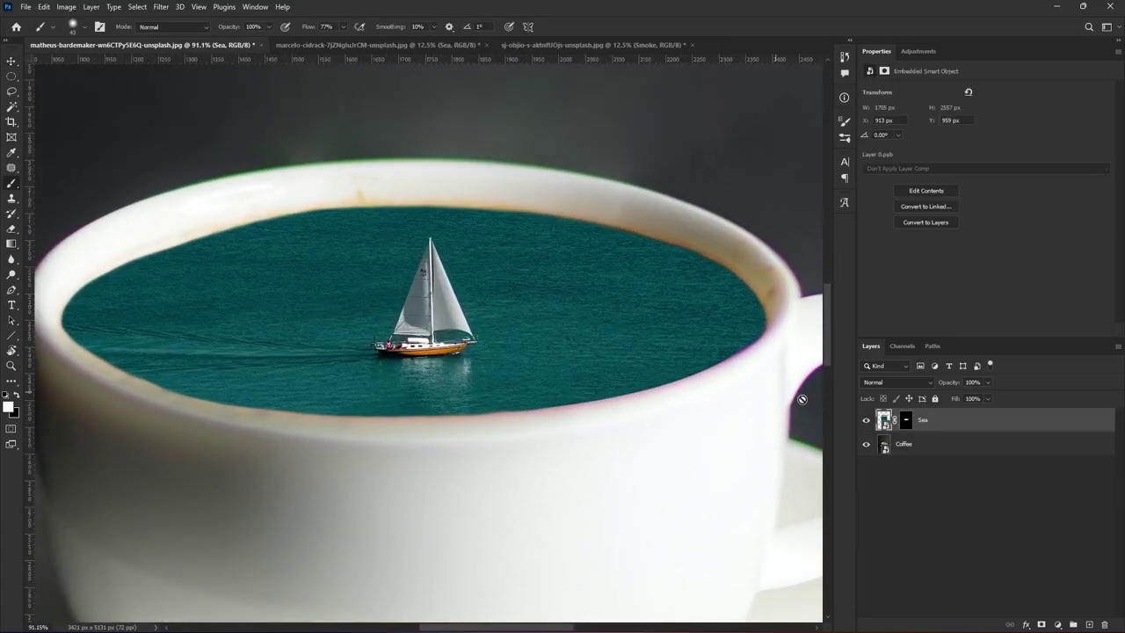
pyautogui.hotkey('ctrl', '\\')
pyautogui.scroll(2, 274, 217)
pyautogui.press('x')
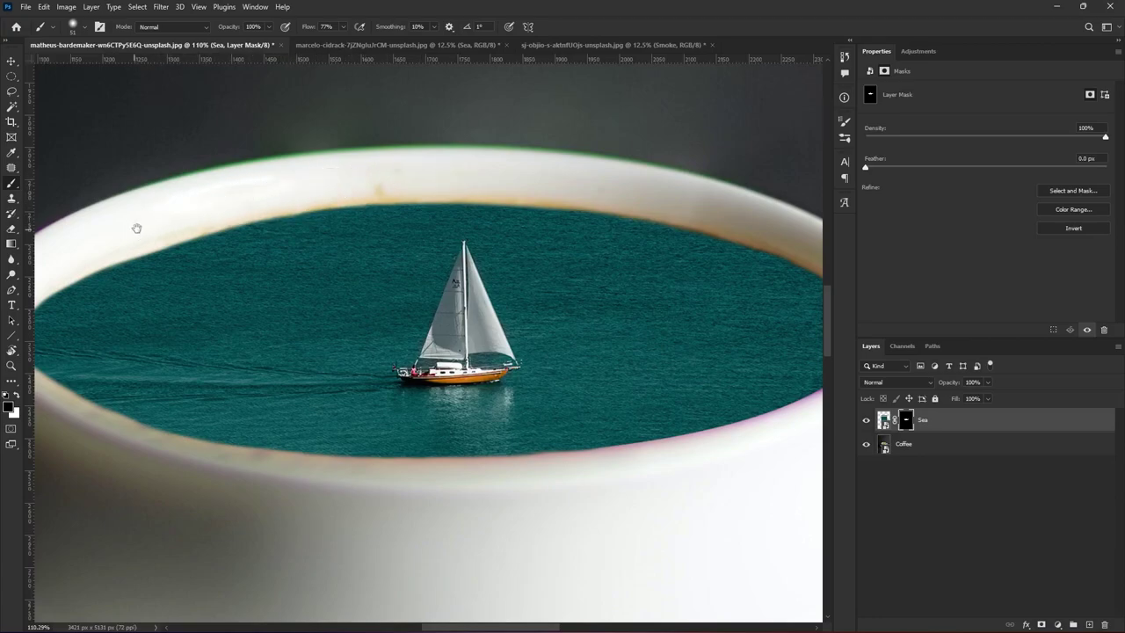
pyautogui.moveTo(148, 222); pyautogui.dragTo(220, 194)
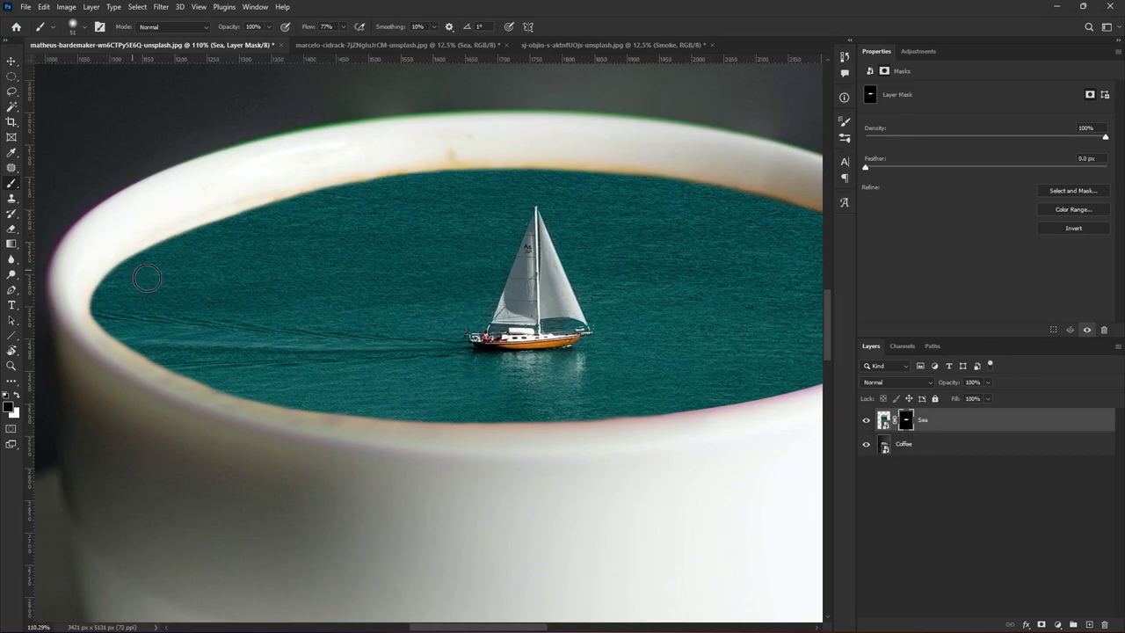
pyautogui.moveTo(148, 276); pyautogui.dragTo(41, 302)
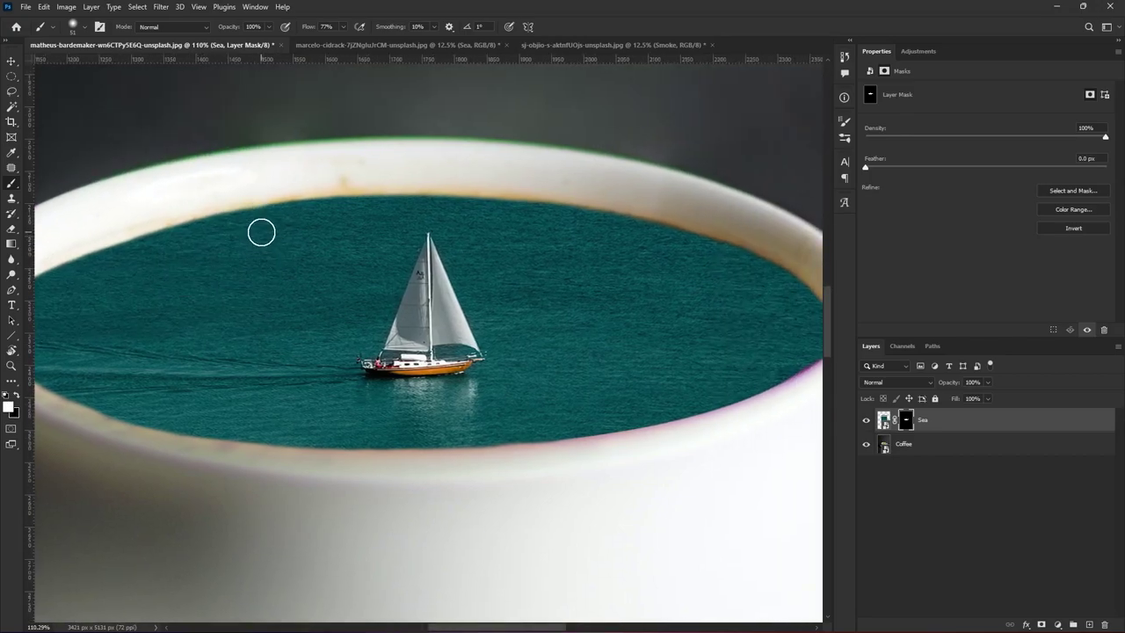
pyautogui.press('v')
pyautogui.hotkey('ctrl', '0')
pyautogui.scroll(3, 409, 337)
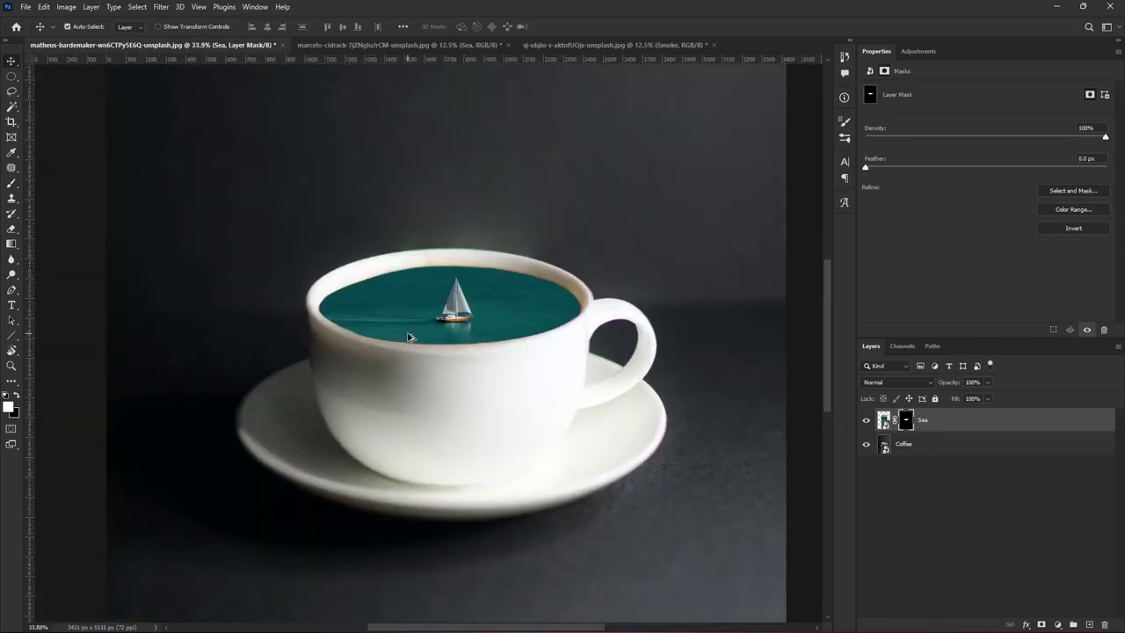
pyautogui.scroll(2, 410, 337)
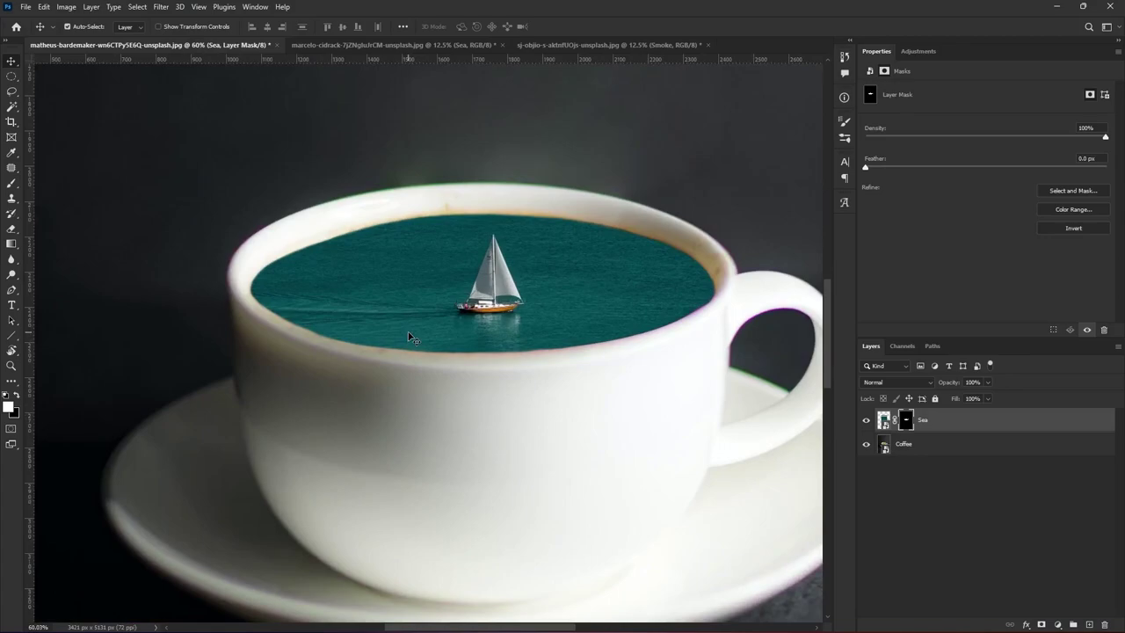
# Give the Sea layer an Inner Shadow with Choke 17% and Size 101 px.
pyautogui.doubleClick(983, 420)
pyautogui.moveTo(226, 83); pyautogui.dragTo(892, 132)
pyautogui.click(708, 263)
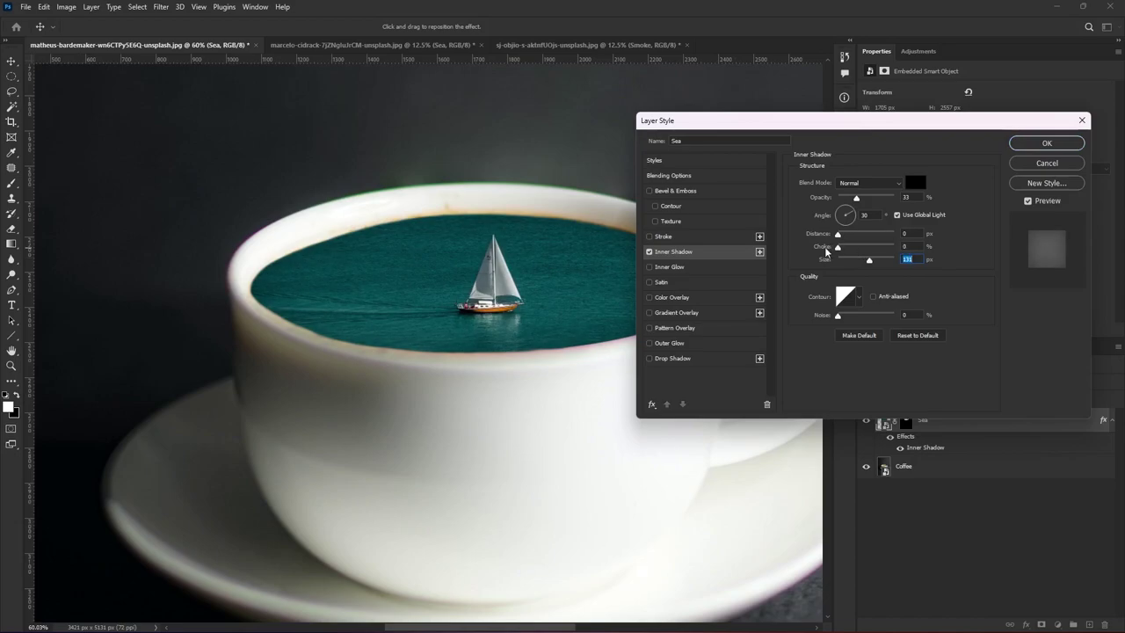
pyautogui.moveTo(852, 253)
pyautogui.mouseDown()
pyautogui.moveTo(864, 262)
pyautogui.moveTo(840, 247)
pyautogui.moveTo(880, 260)
pyautogui.mouseUp()
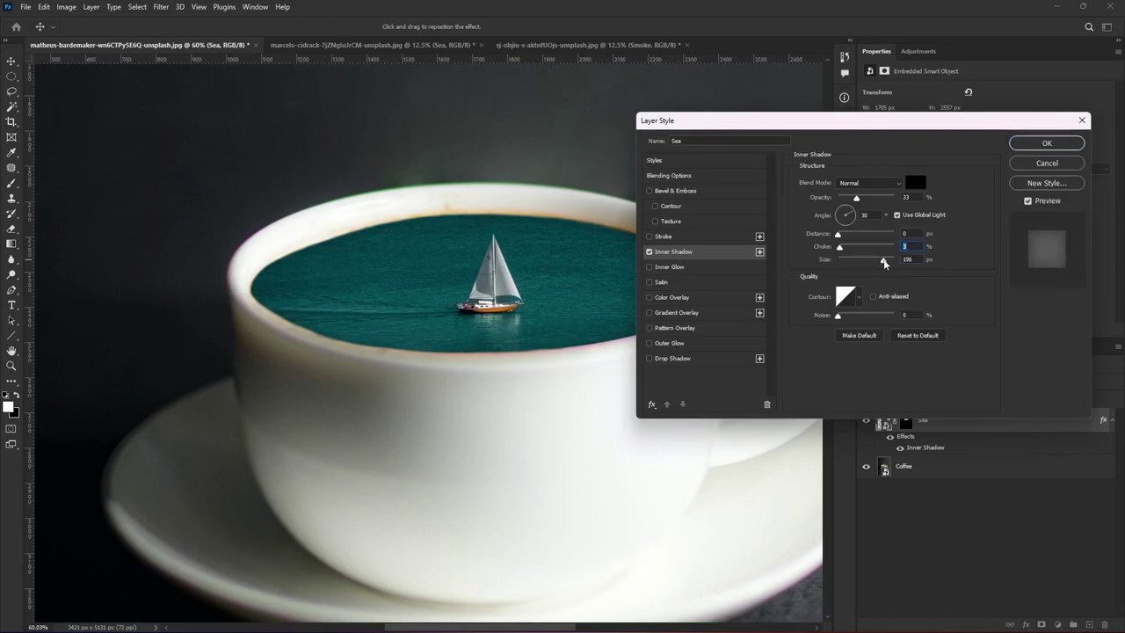
pyautogui.click(1047, 143)
# Compare the image with and without the sea and its inner shadow.
pyautogui.click(865, 421)
pyautogui.click(901, 447)
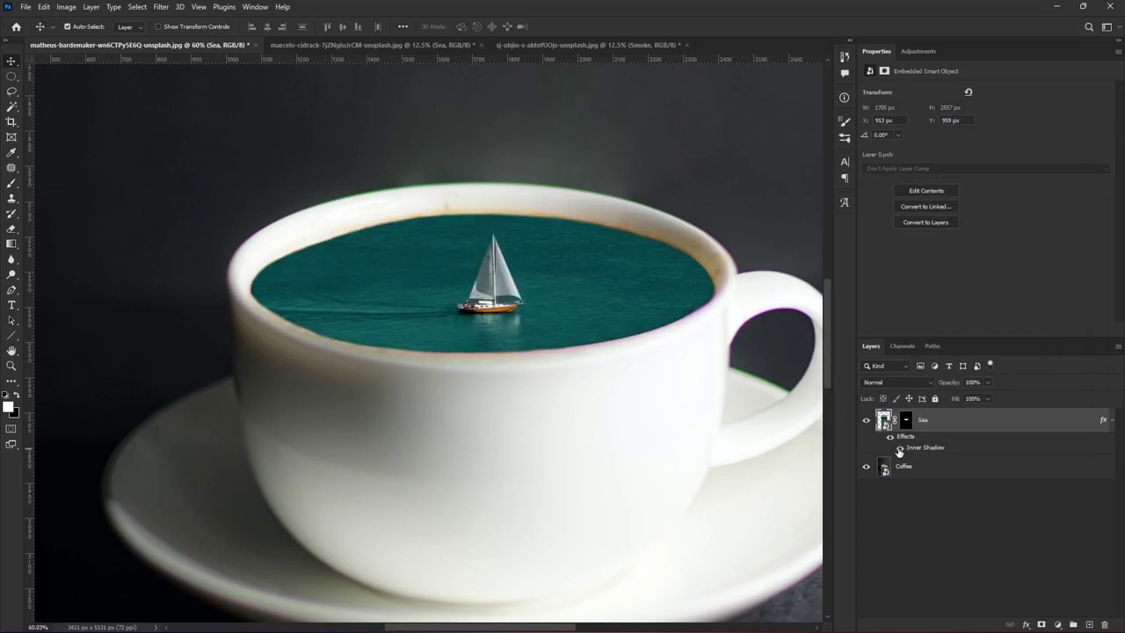
pyautogui.click(1058, 624)
# Add a Hue/Saturation adjustment layer, try the Cyans range, then revert to Master.
pyautogui.click(1068, 507)
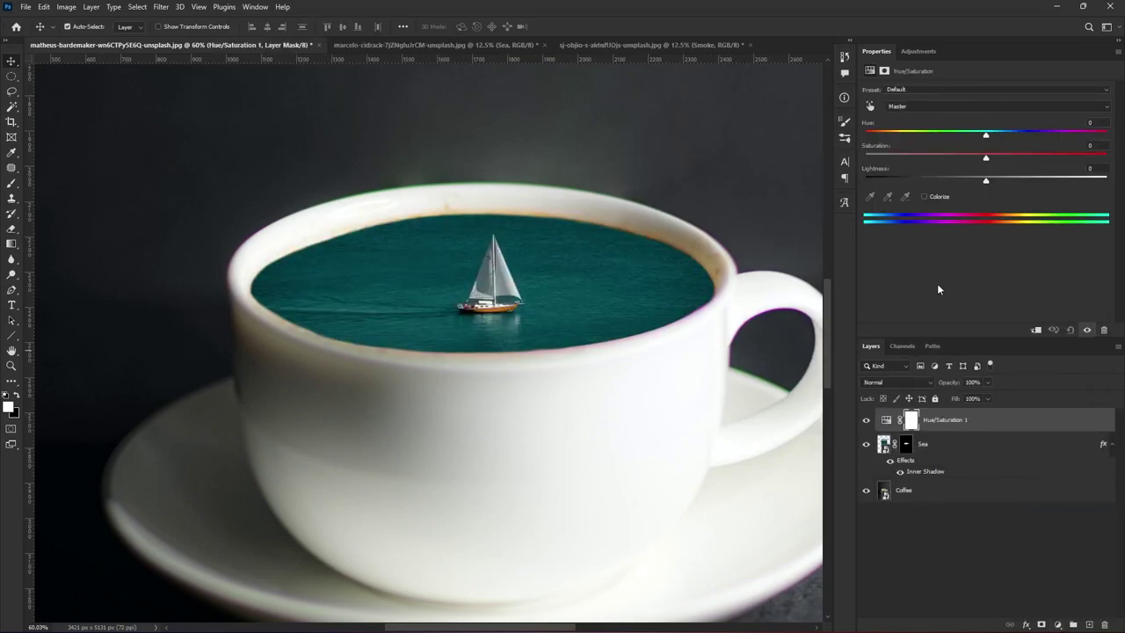
pyautogui.click(950, 107)
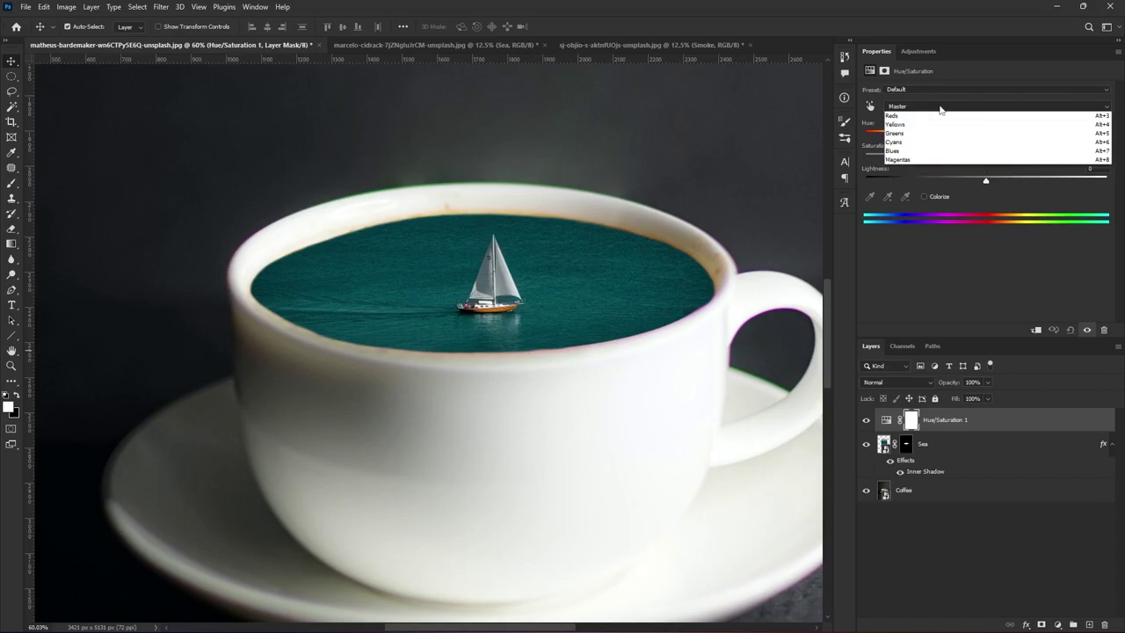
pyautogui.click(958, 146)
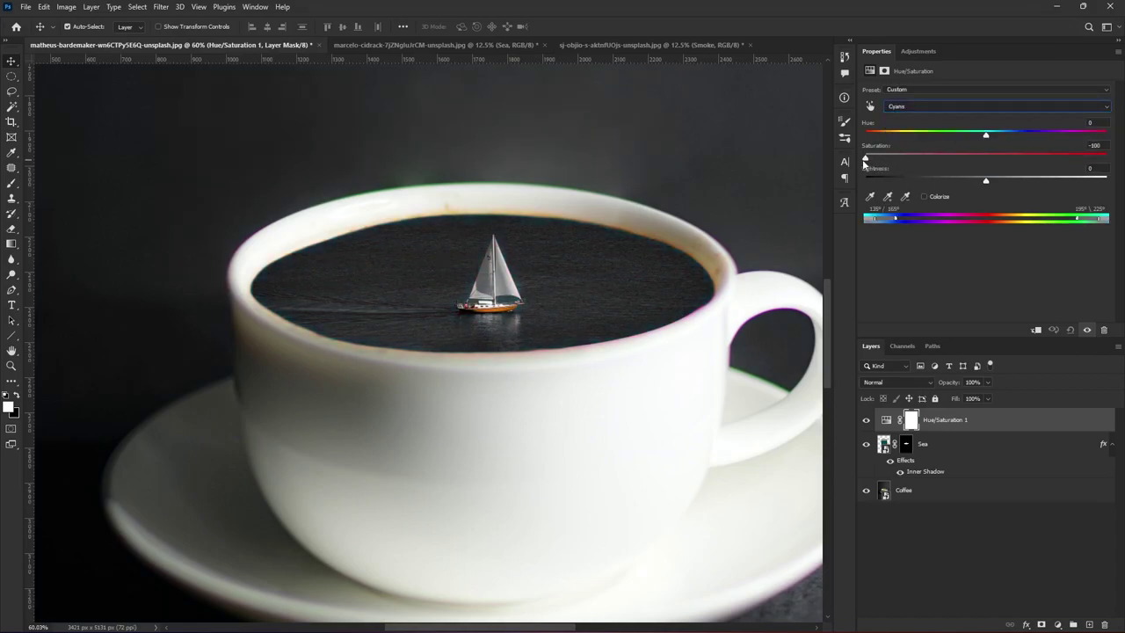
pyautogui.hotkey('ctrl', 'z')
pyautogui.click(994, 106)
pyautogui.click(905, 111)
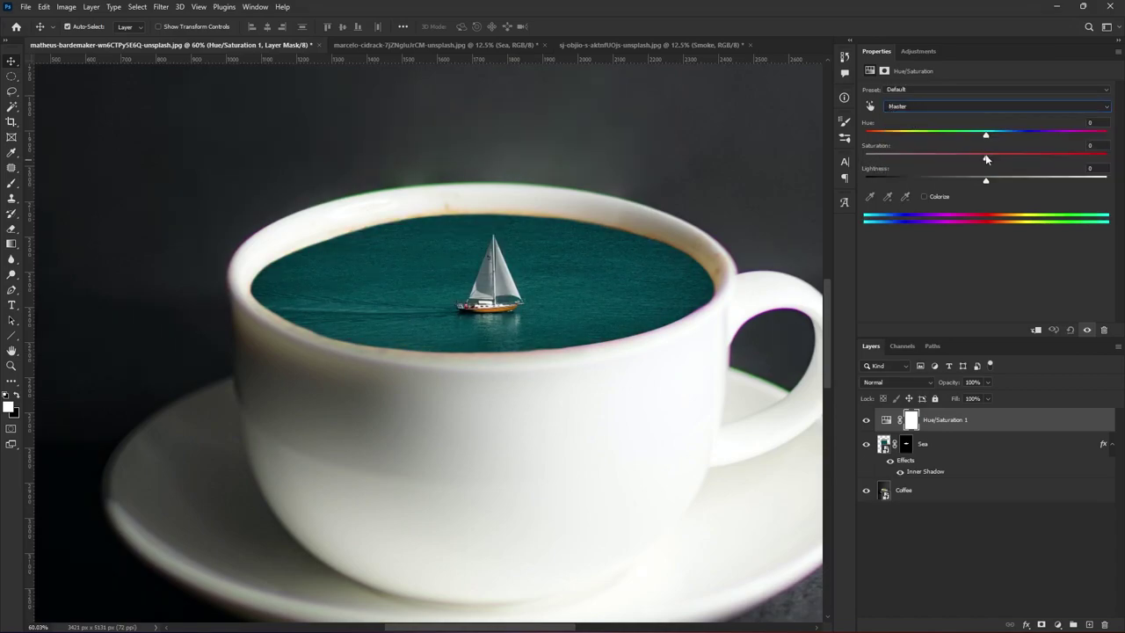
# Set Hue to +150 and Saturation to −28, tinting the sea dark magenta.
pyautogui.moveTo(925, 159)
pyautogui.mouseDown()
pyautogui.moveTo(861, 159)
pyautogui.moveTo(987, 159)
pyautogui.moveTo(1094, 135)
pyautogui.mouseUp()
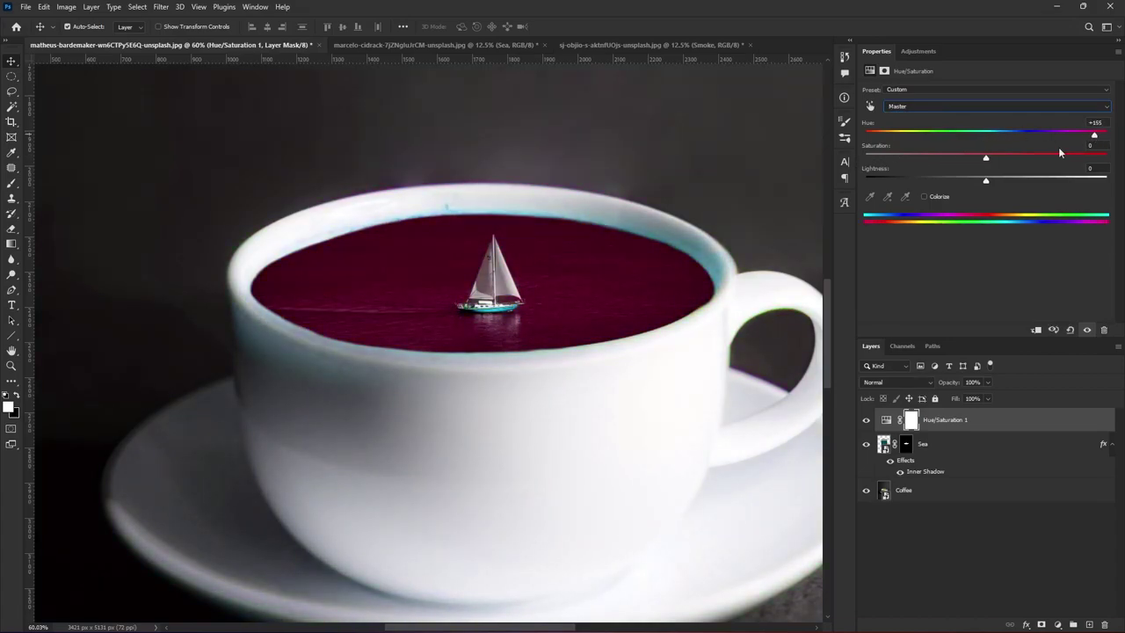
pyautogui.moveTo(986, 157)
pyautogui.mouseDown()
pyautogui.moveTo(867, 157)
pyautogui.moveTo(954, 160)
pyautogui.mouseUp()
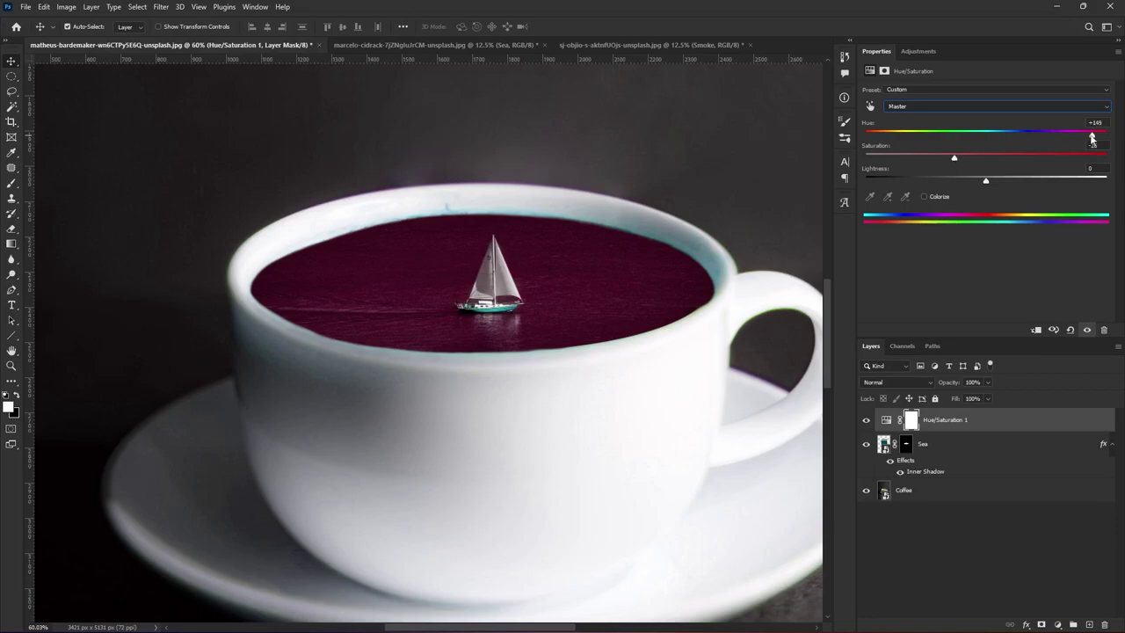
pyautogui.moveTo(1095, 134); pyautogui.dragTo(1094, 138)
pyautogui.moveTo(968, 159)
pyautogui.mouseDown()
pyautogui.moveTo(982, 159)
pyautogui.moveTo(958, 160)
pyautogui.mouseUp()
pyautogui.click(865, 420)
pyautogui.click(865, 420)
pyautogui.moveTo(951, 159); pyautogui.dragTo(973, 159)
pyautogui.moveTo(1090, 135)
pyautogui.mouseDown()
pyautogui.moveTo(937, 145)
pyautogui.moveTo(1090, 147)
pyautogui.mouseUp()
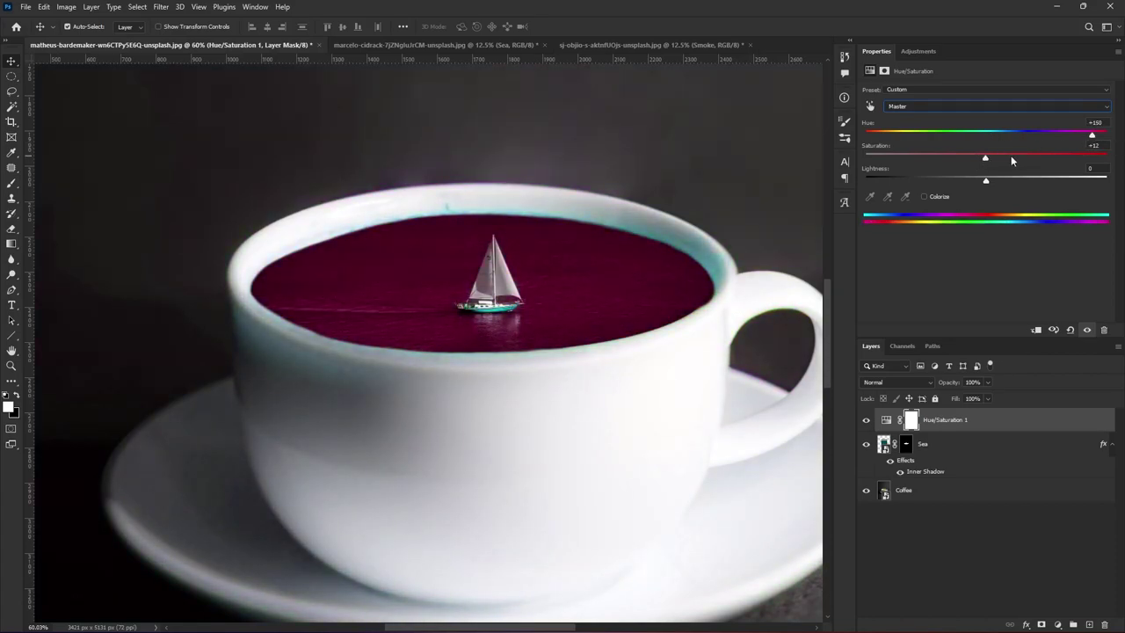
pyautogui.moveTo(986, 158); pyautogui.dragTo(950, 161)
pyautogui.click(866, 421)
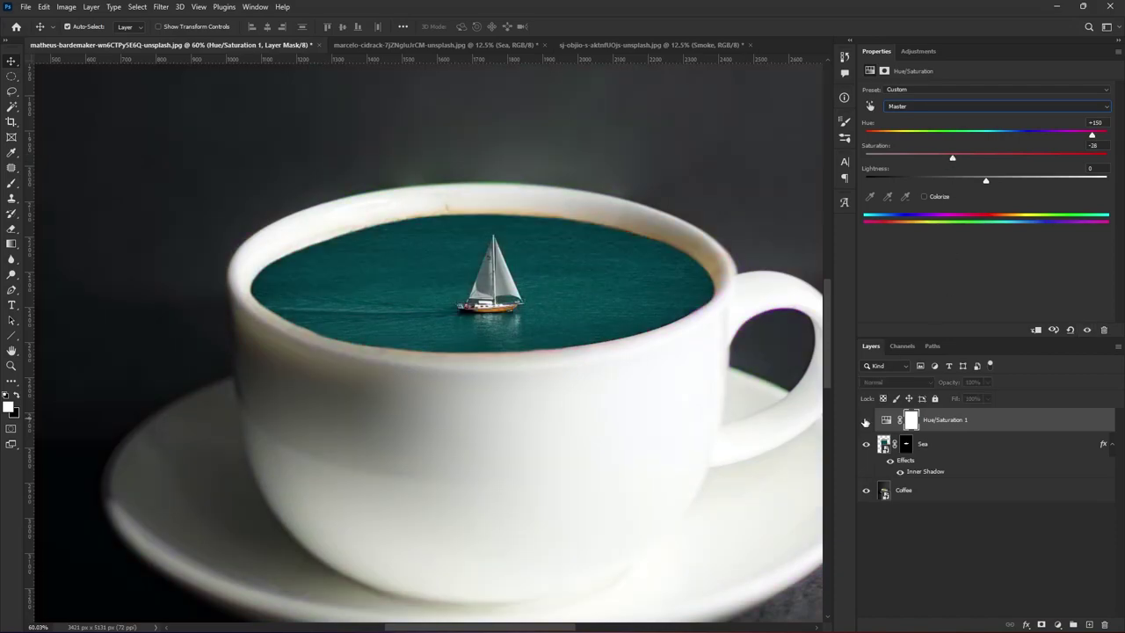
# Invert the Hue/Saturation mask to black and softly paint tint on the rim at 1% flow.
pyautogui.click(910, 420)
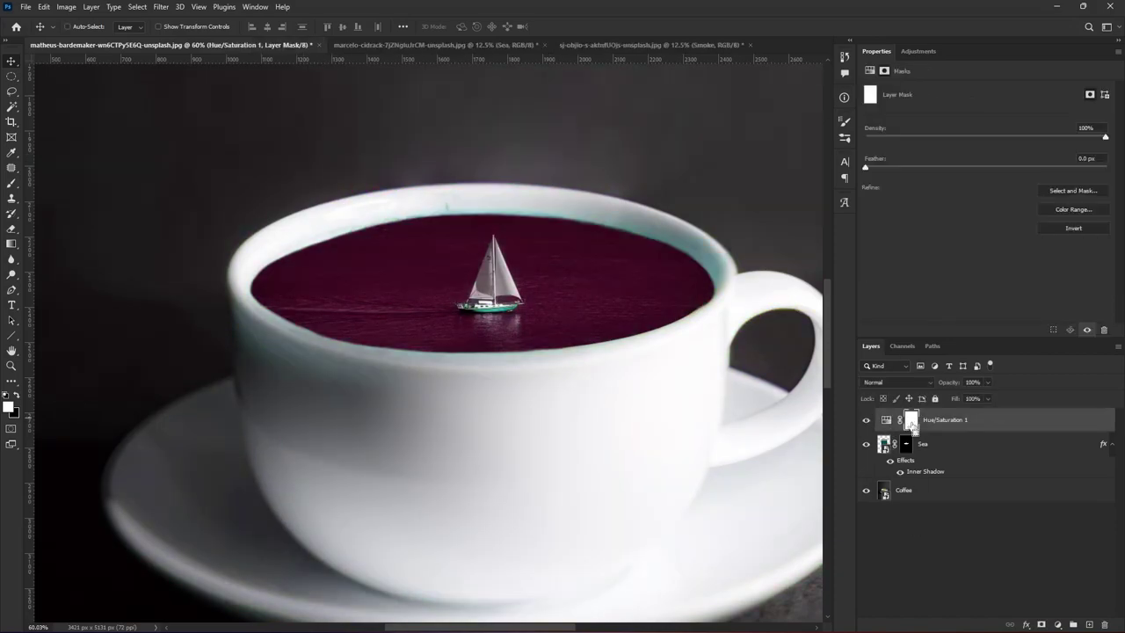
pyautogui.hotkey('ctrl', 'i')
pyautogui.press('b')
pyautogui.moveTo(309, 27); pyautogui.dragTo(246, 27)
pyautogui.scroll(5, 703, 281)
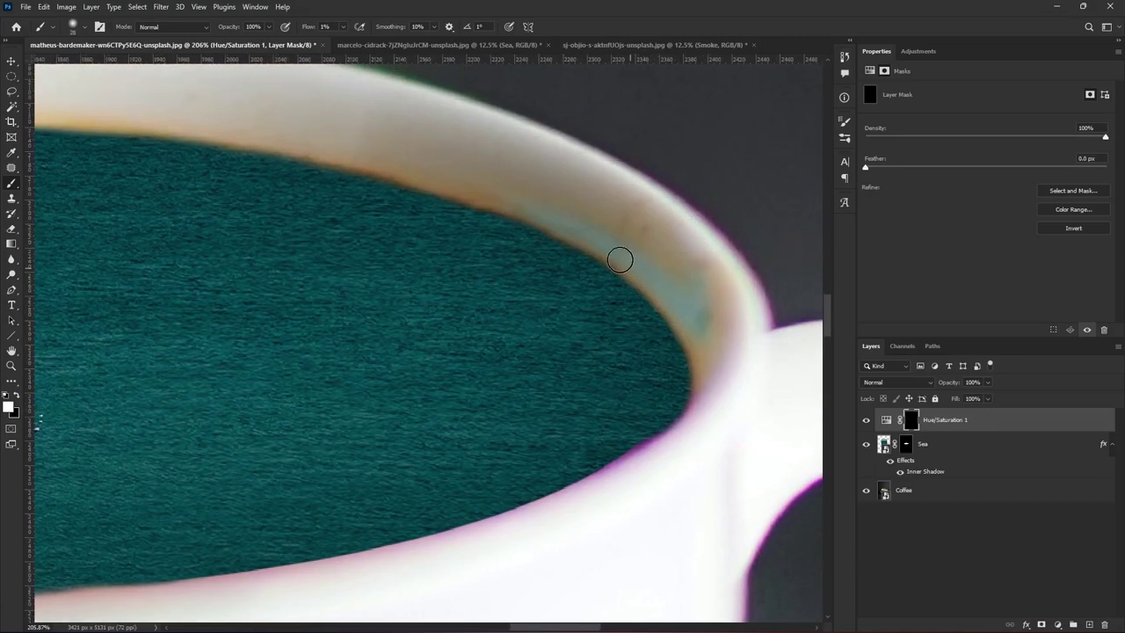
pyautogui.moveTo(620, 259)
pyautogui.mouseDown()
pyautogui.moveTo(712, 327)
pyautogui.moveTo(428, 164)
pyautogui.mouseUp()
pyautogui.press(']')
# Pan around the cup to bring the sailboat and inner rim into view.
pyautogui.scroll(2, 474, 220)
pyautogui.hscroll(-4, 475, 219)
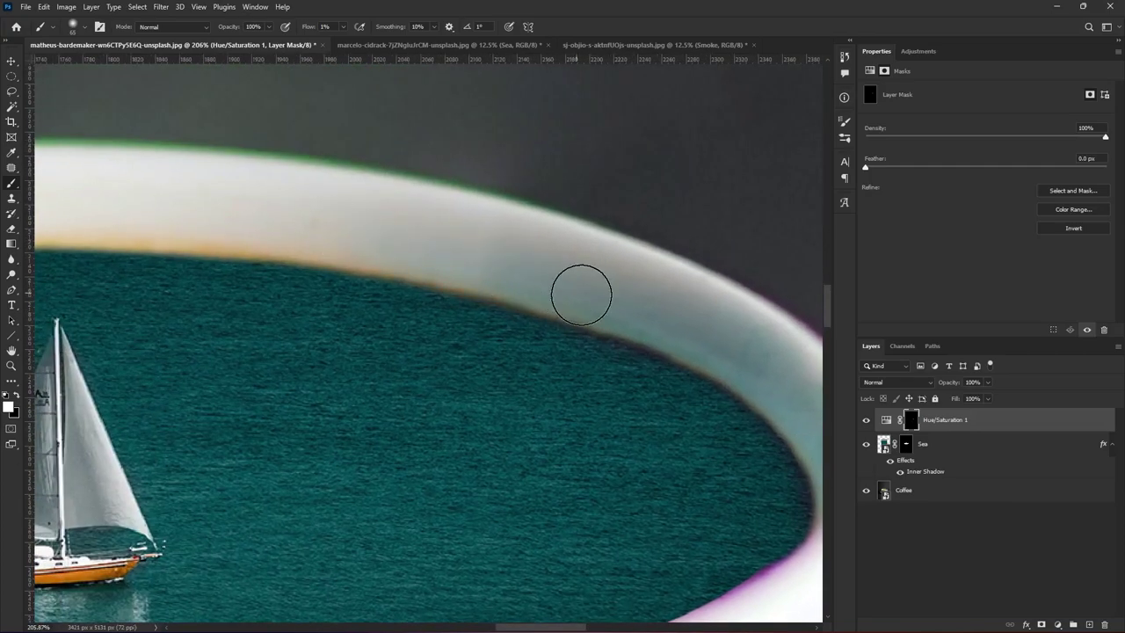
pyautogui.scroll(2, 335, 334)
pyautogui.hscroll(-4, 335, 334)
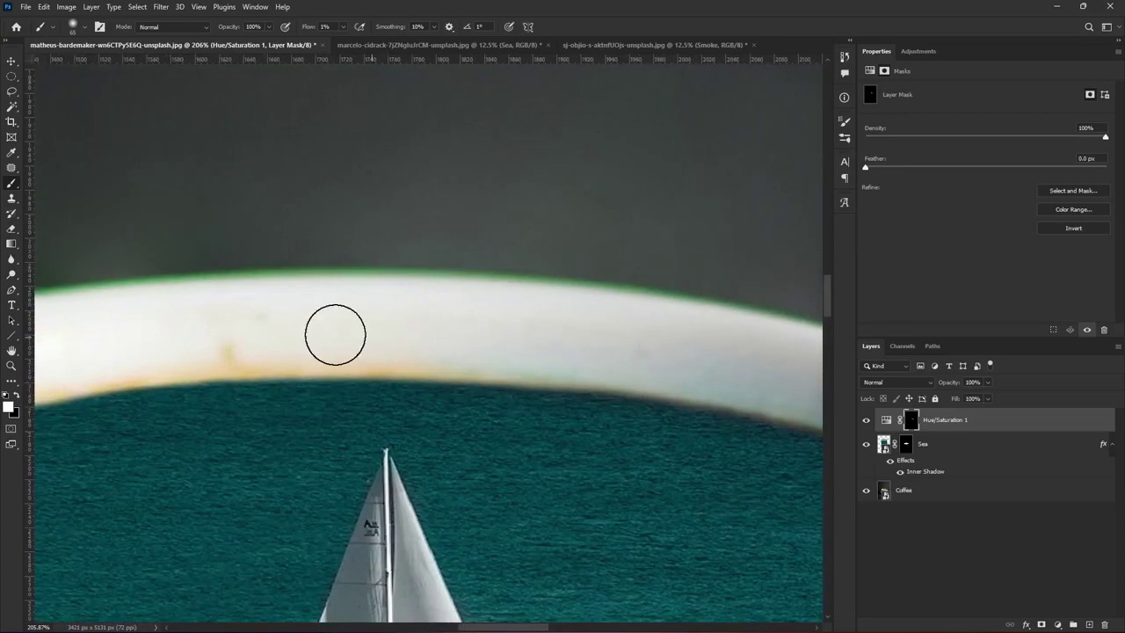
pyautogui.hscroll(-5, 416, 296)
pyautogui.scroll(-2, 416, 296)
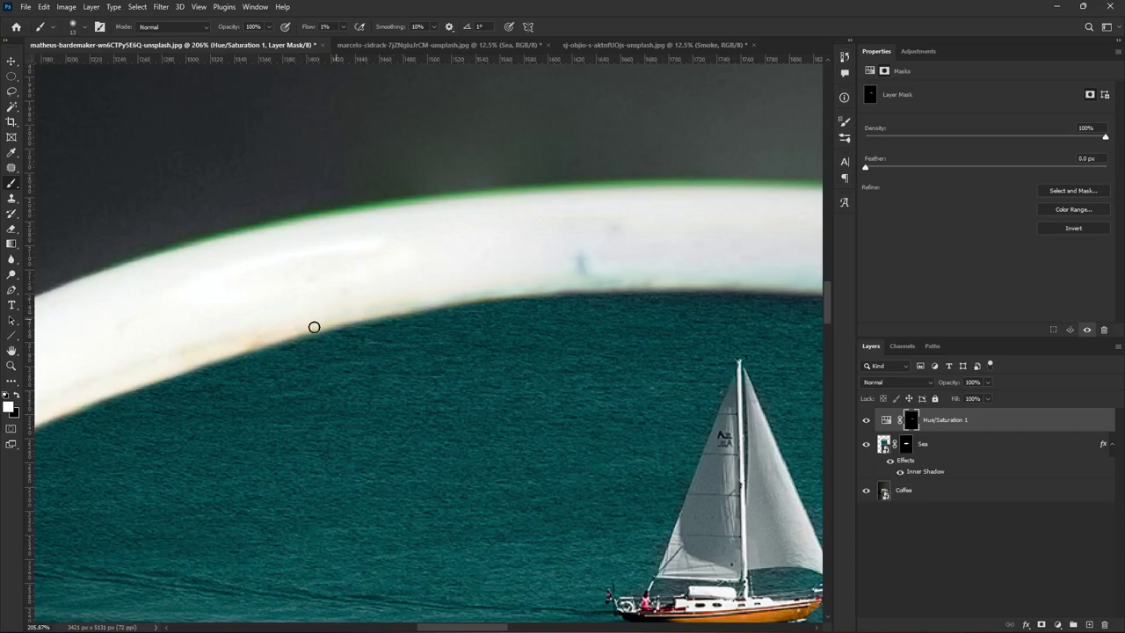
pyautogui.hscroll(-3, 465, 214)
pyautogui.scroll(-2, 465, 213)
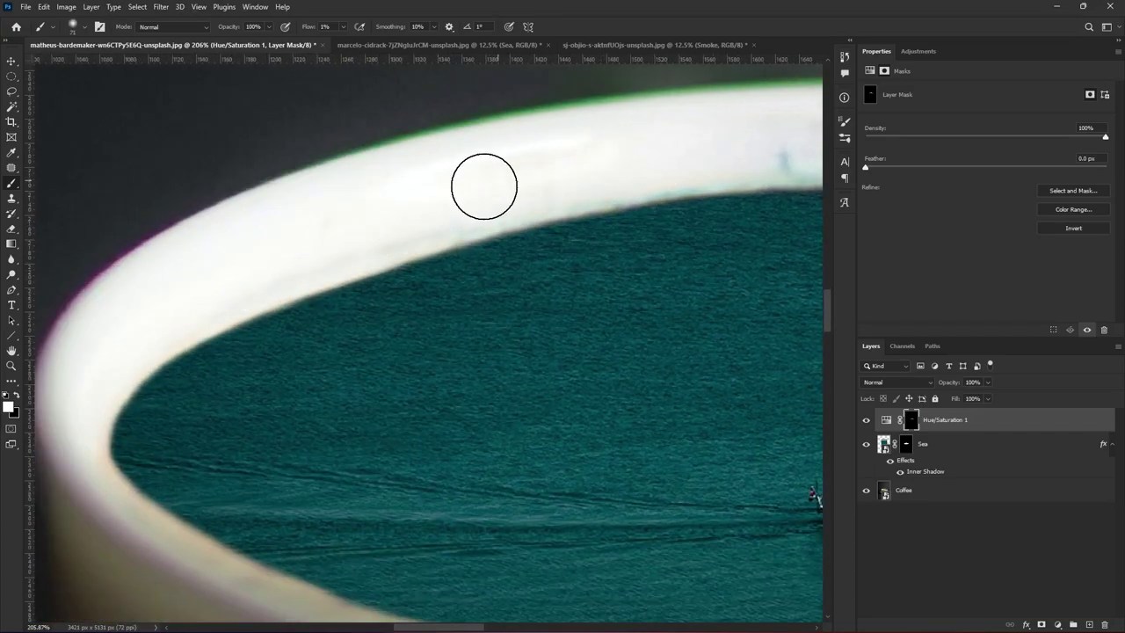
pyautogui.moveTo(554, 188); pyautogui.dragTo(478, 209)
pyautogui.hscroll(4, 510, 211)
pyautogui.hscroll(4, 466, 219)
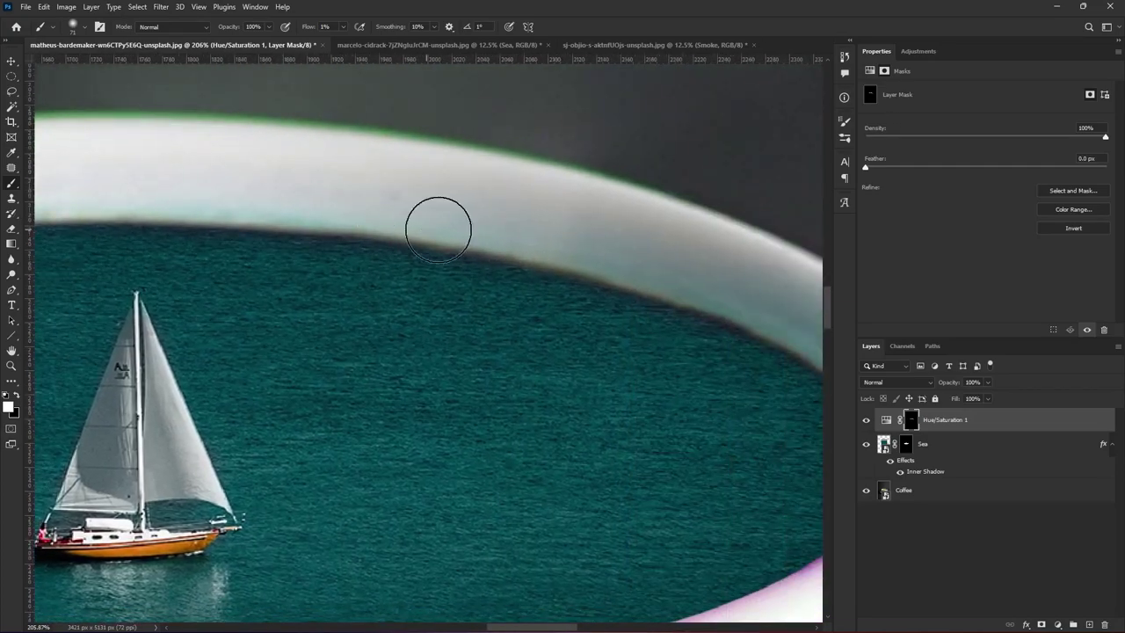
pyautogui.scroll(-3, 572, 264)
pyautogui.hscroll(3, 571, 264)
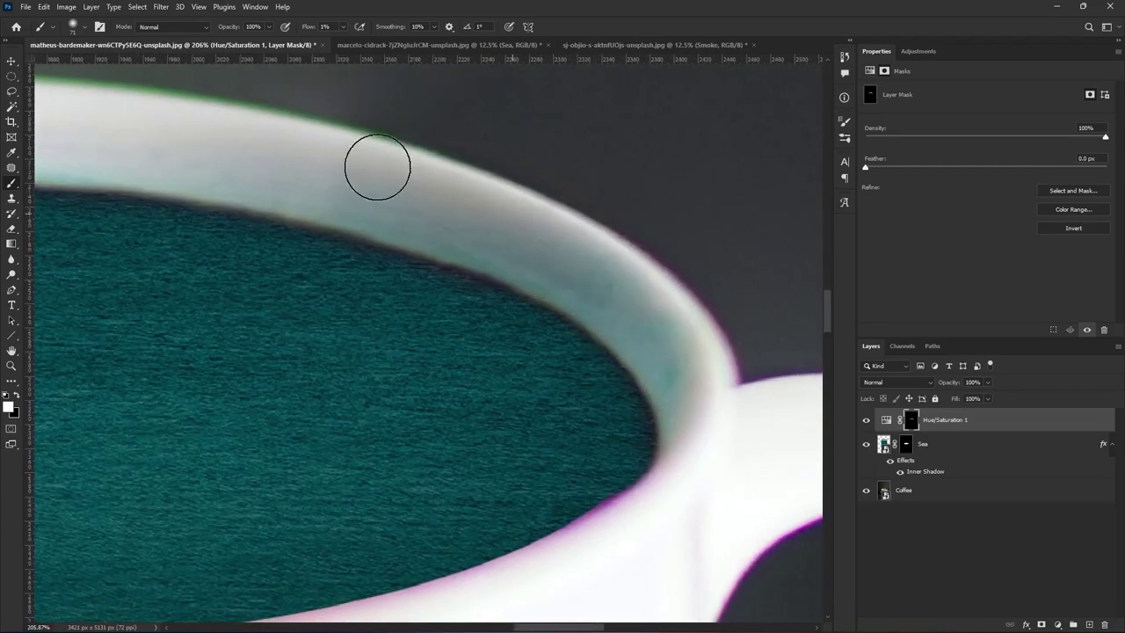
pyautogui.scroll(-5, 393, 442)
pyautogui.scroll(4, 238, 294)
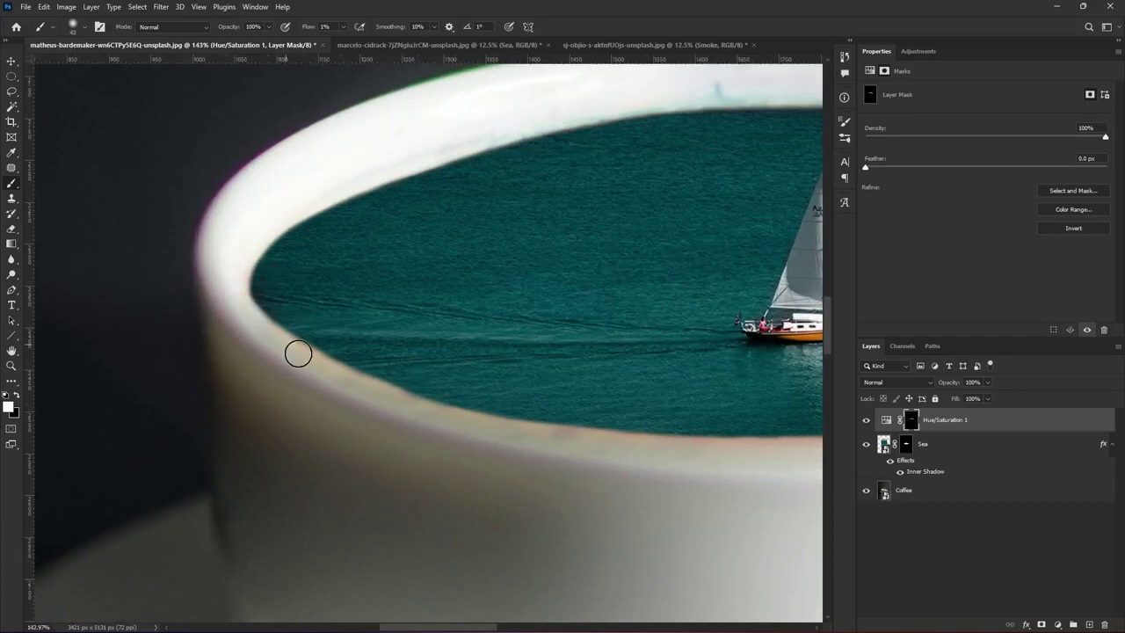
pyautogui.hscroll(3, 664, 418)
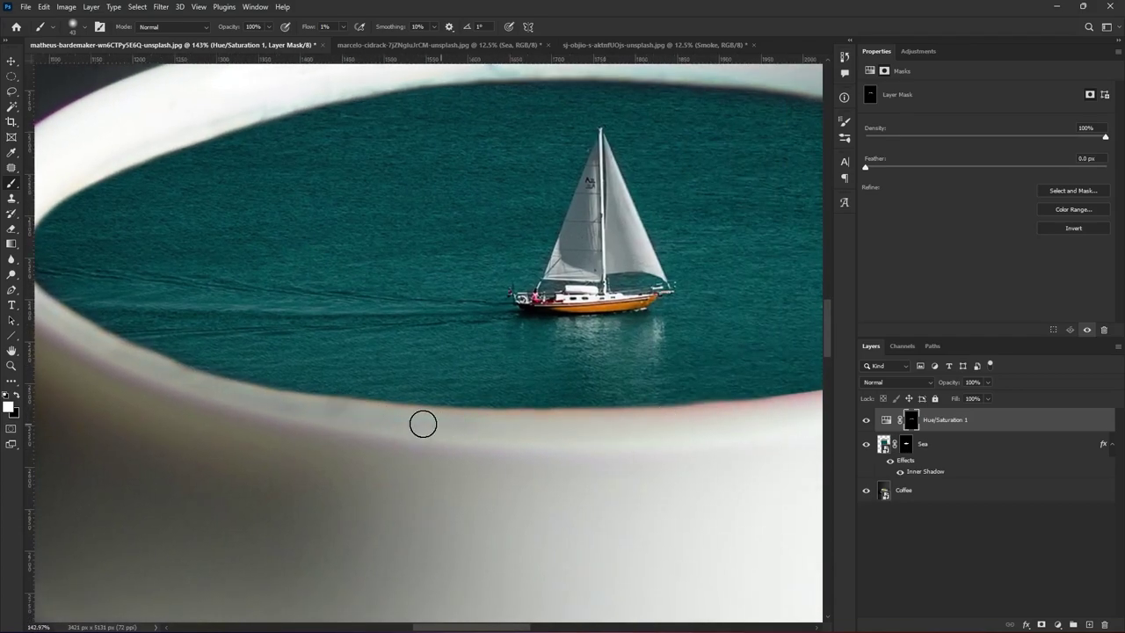
pyautogui.hscroll(3, 590, 407)
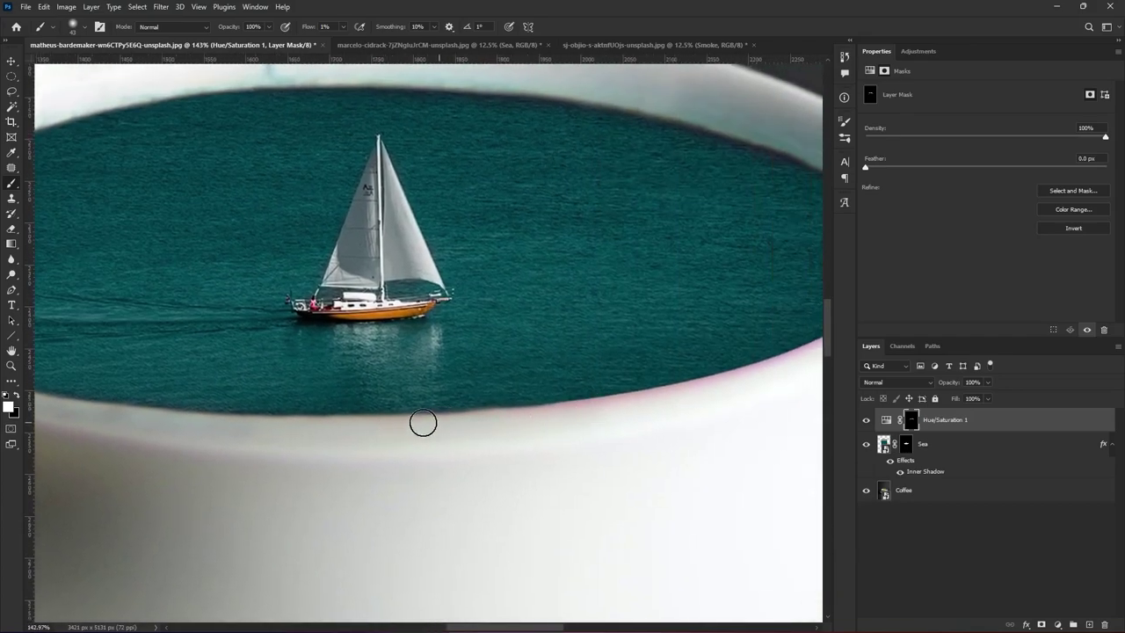
pyautogui.hscroll(4, 656, 392)
# Resize the brush for fine rim detail and review the mask on the whole composite.
pyautogui.press(']')
pyautogui.press(']')
pyautogui.press(']')
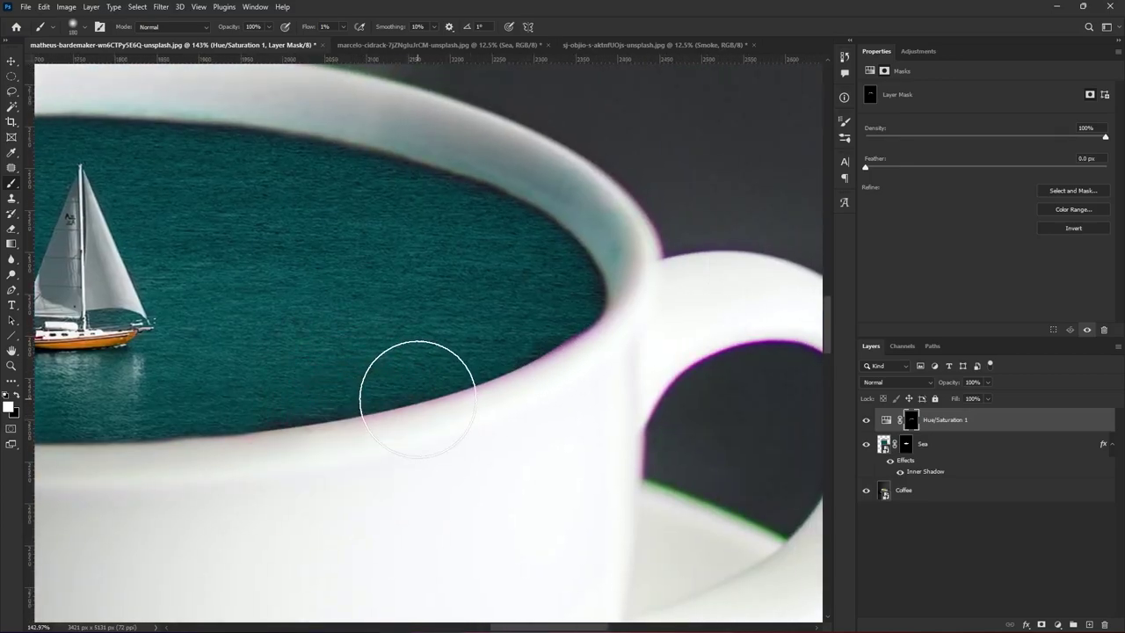
pyautogui.scroll(5, 545, 231)
pyautogui.press('[')
pyautogui.press('[')
pyautogui.press('[')
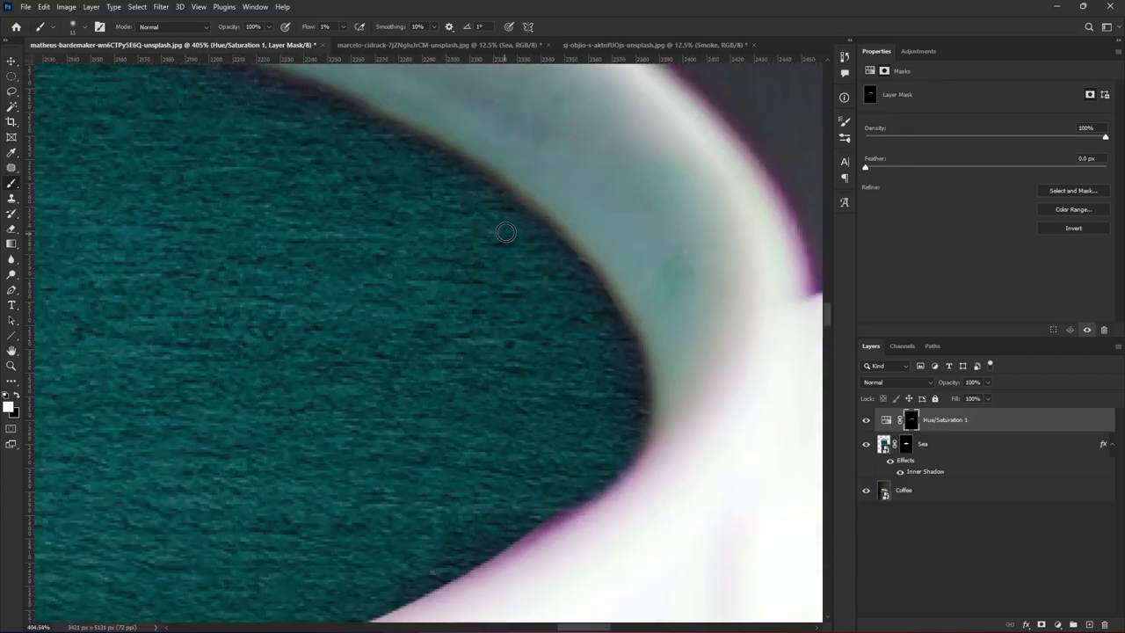
pyautogui.scroll(-5, 500, 337)
pyautogui.scroll(-5, 488, 339)
pyautogui.press('v')
pyautogui.scroll(-5, 489, 338)
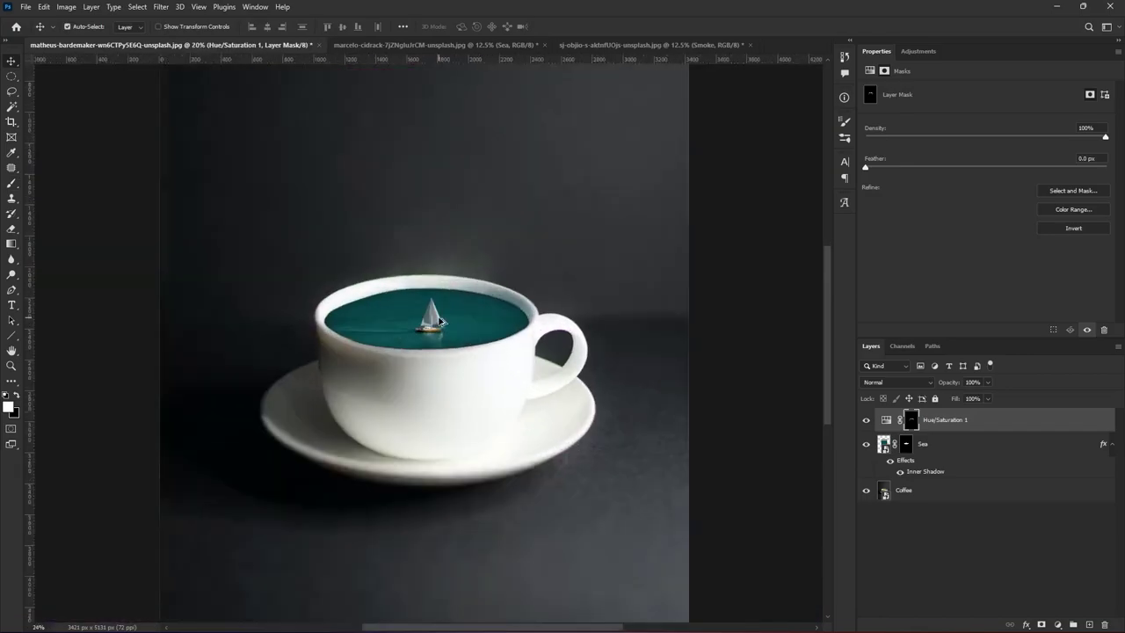
pyautogui.scroll(3, 422, 334)
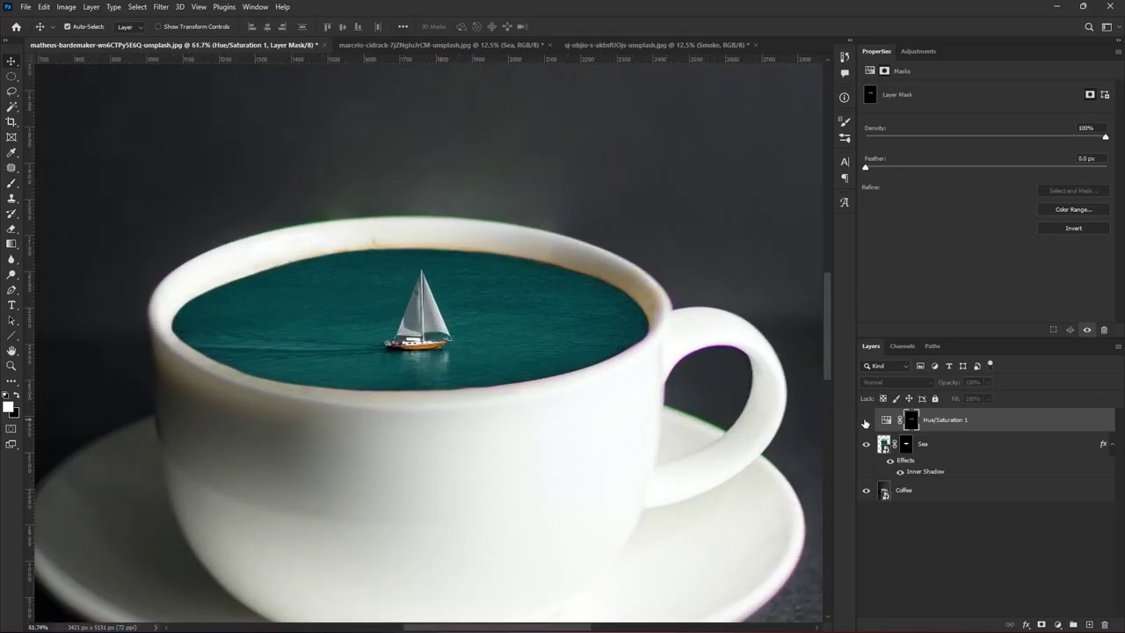
pyautogui.scroll(3, 529, 394)
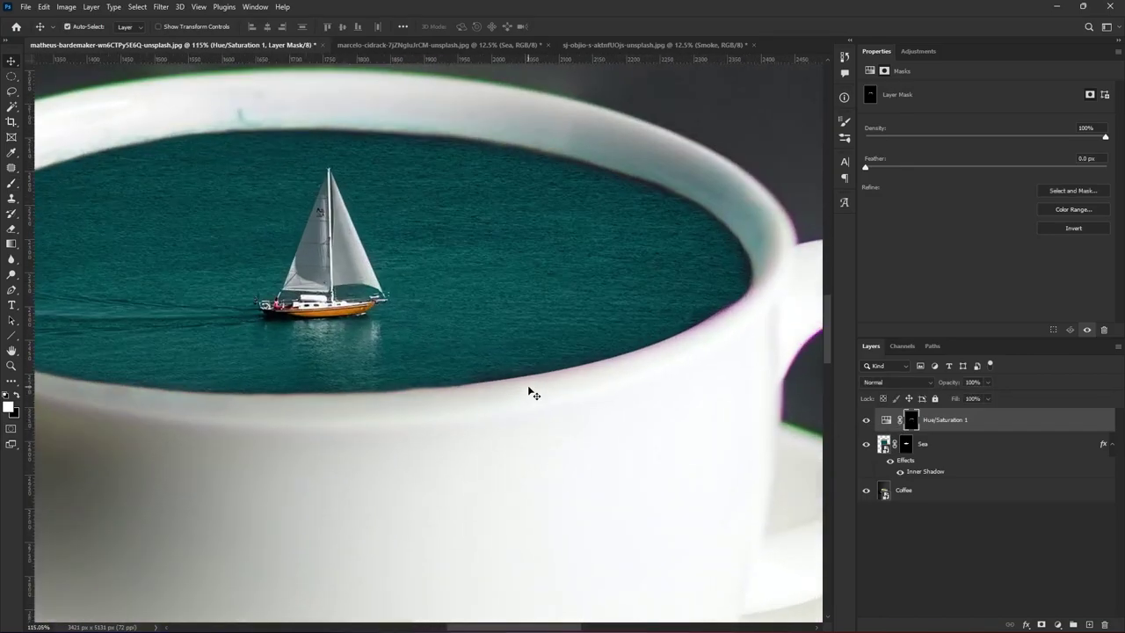
pyautogui.press('b')
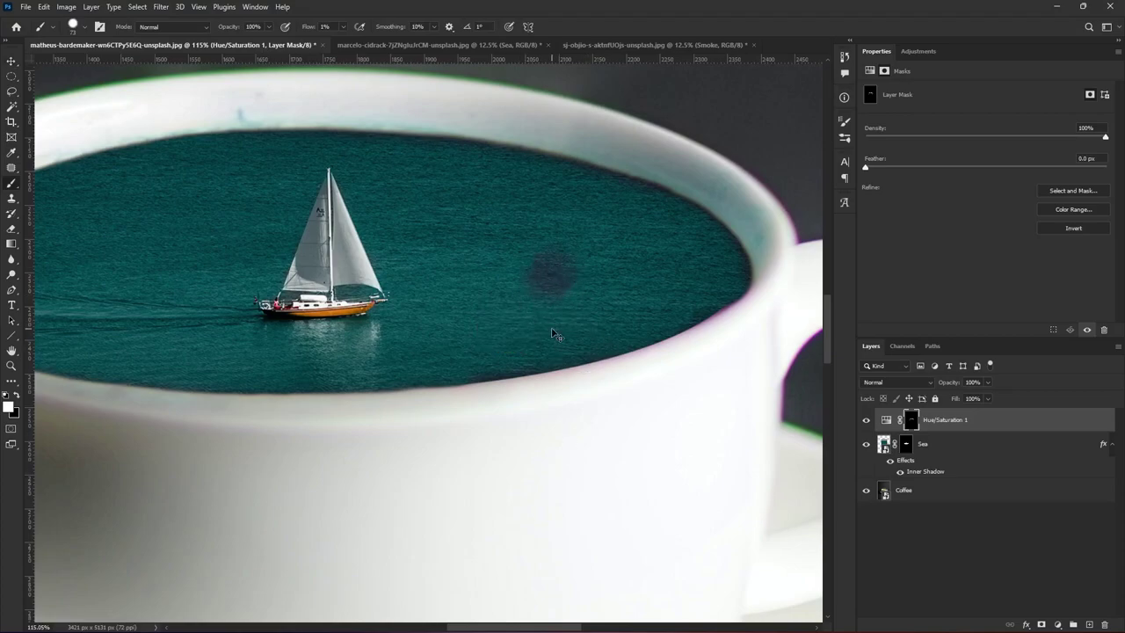
# Set the brush size and paint faint tint strokes along the left and top inner rim.
pyautogui.scroll(3, 501, 367)
pyautogui.keyDown('alt'); pyautogui.rightClick(610, 302); pyautogui.keyUp('alt')
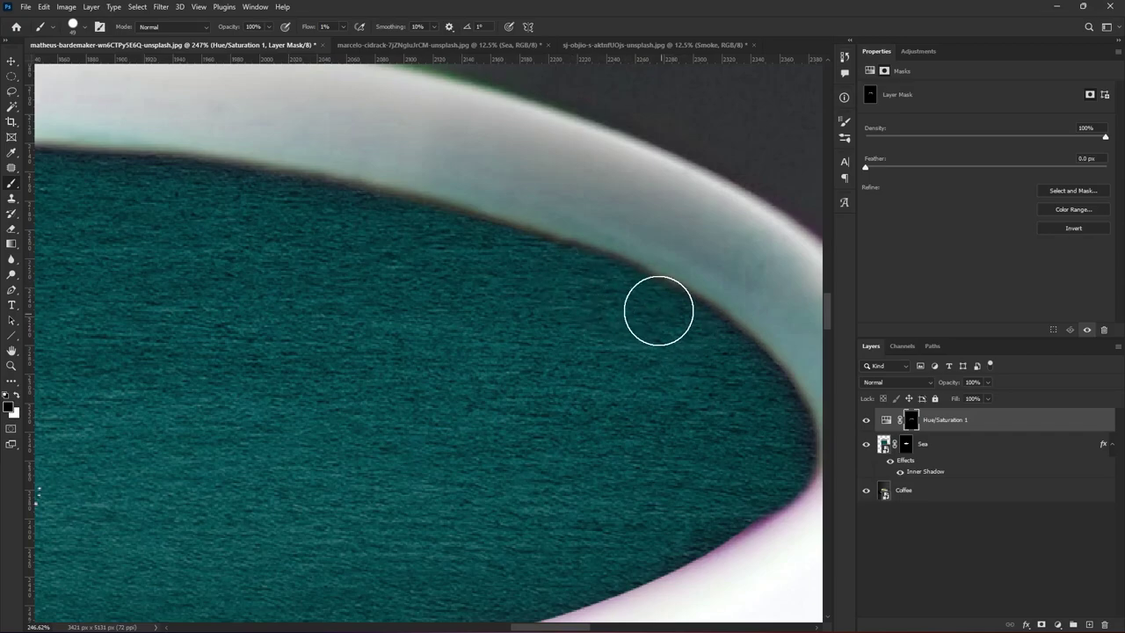
pyautogui.scroll(-5, 485, 264)
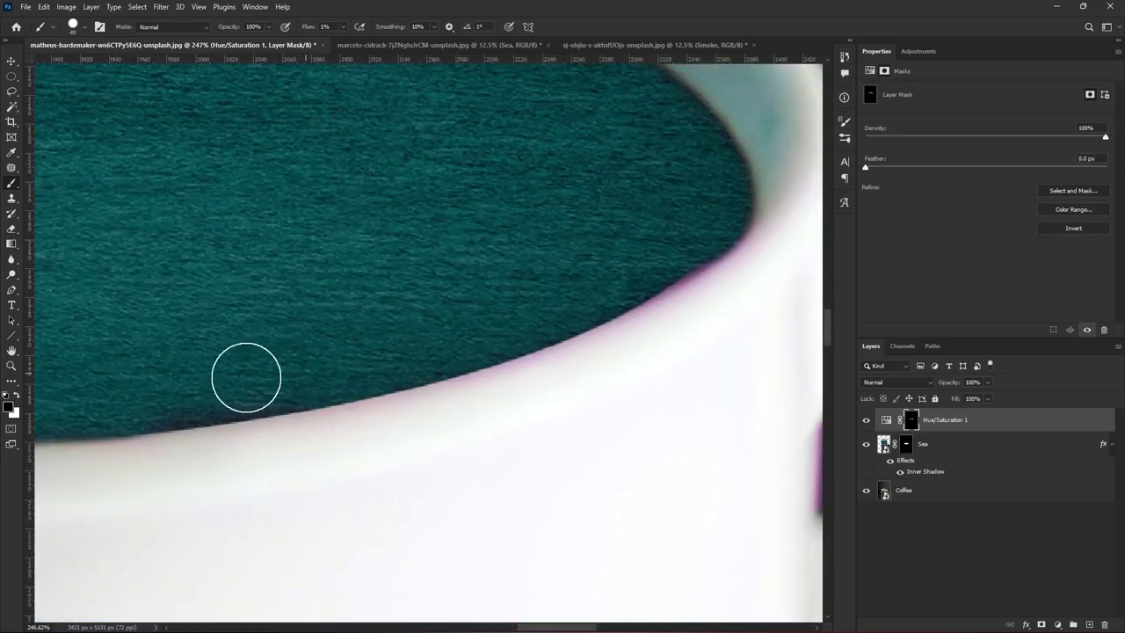
pyautogui.hscroll(-1, 355, 371)
pyautogui.hscroll(-8, 375, 393)
pyautogui.moveTo(317, 395); pyautogui.dragTo(680, 382)
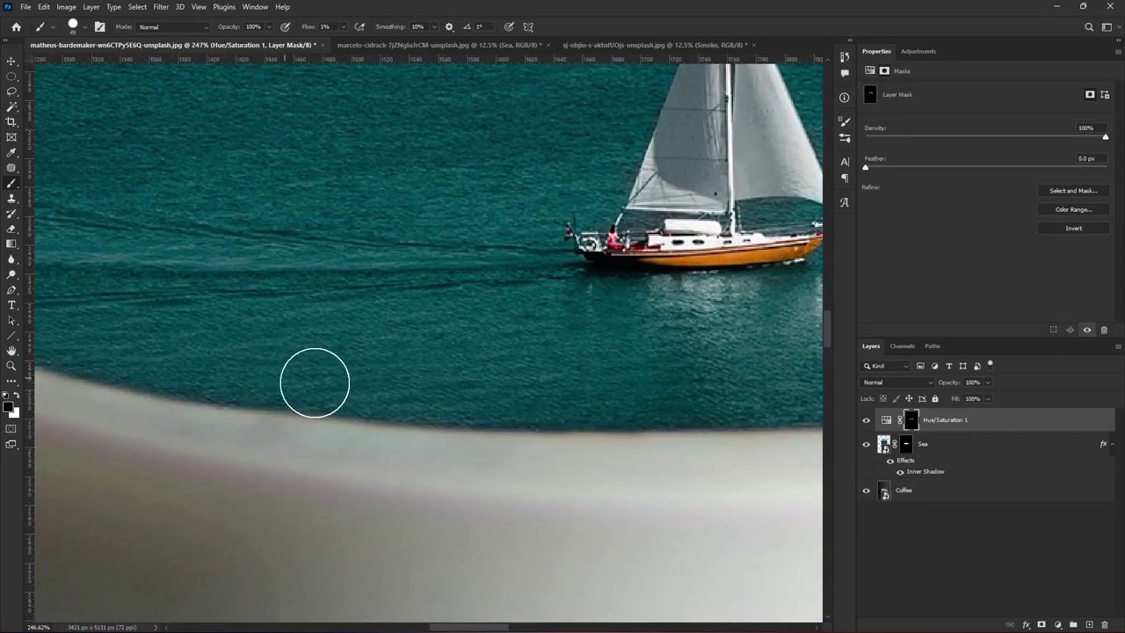
pyautogui.moveTo(281, 379); pyautogui.dragTo(568, 417)
pyautogui.moveTo(254, 355); pyautogui.dragTo(309, 377)
pyautogui.scroll(3, 603, 231)
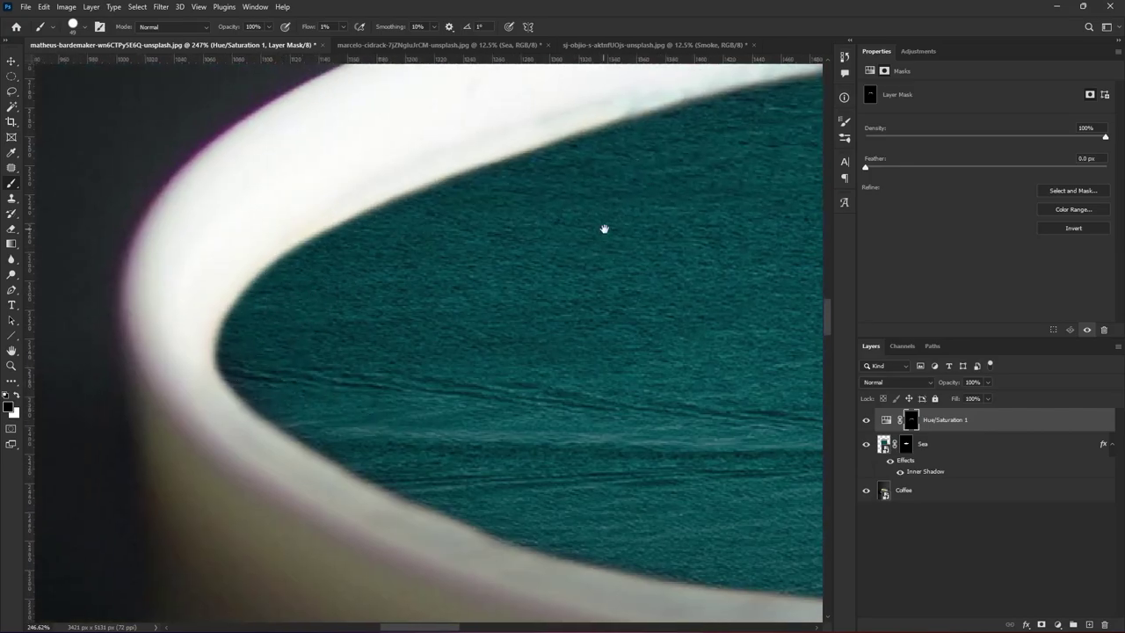
pyautogui.moveTo(603, 231); pyautogui.dragTo(289, 332)
pyautogui.hscroll(5, 677, 290)
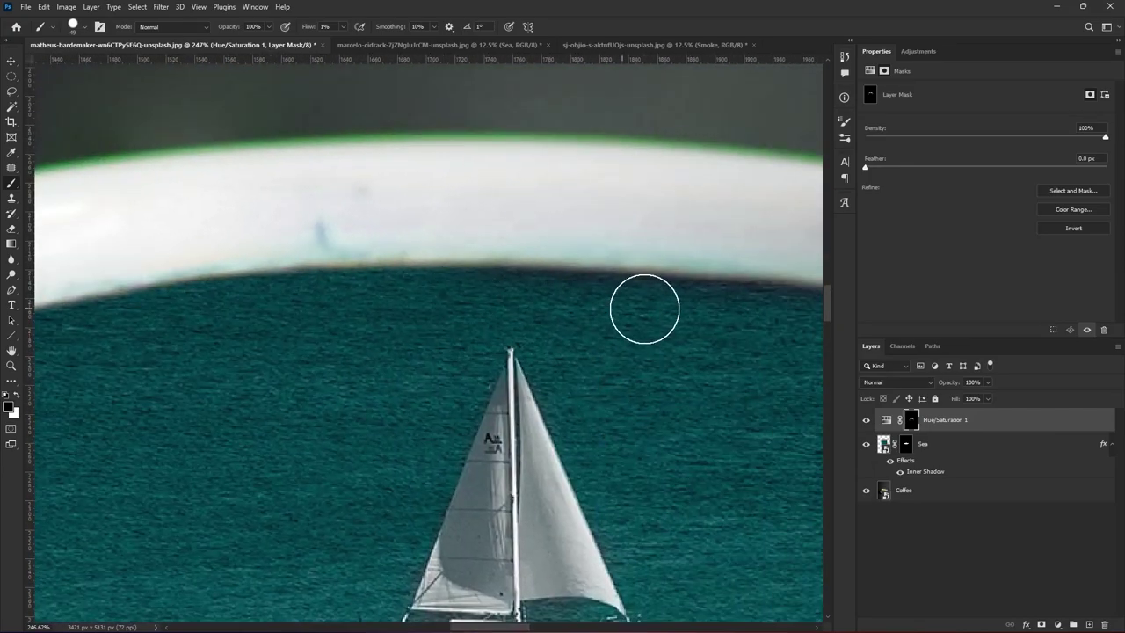
pyautogui.hscroll(2, 613, 348)
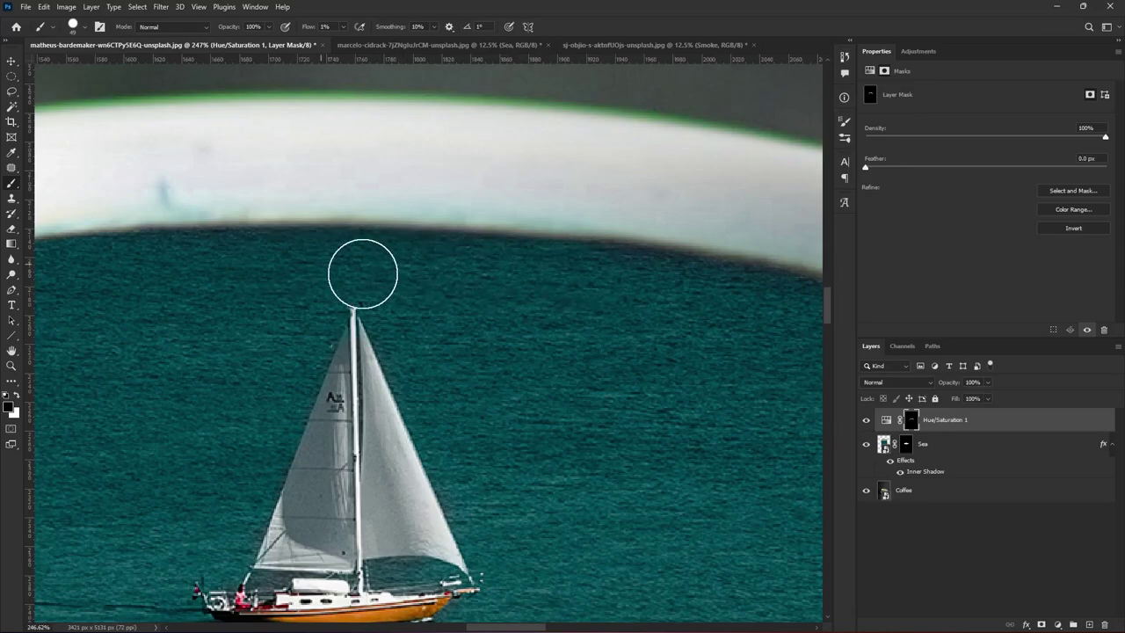
pyautogui.hscroll(4, 361, 264)
# Switch back to the Move tool and fit the whole cup to check the result.
pyautogui.press('v')
pyautogui.hotkey('ctrl', '0')
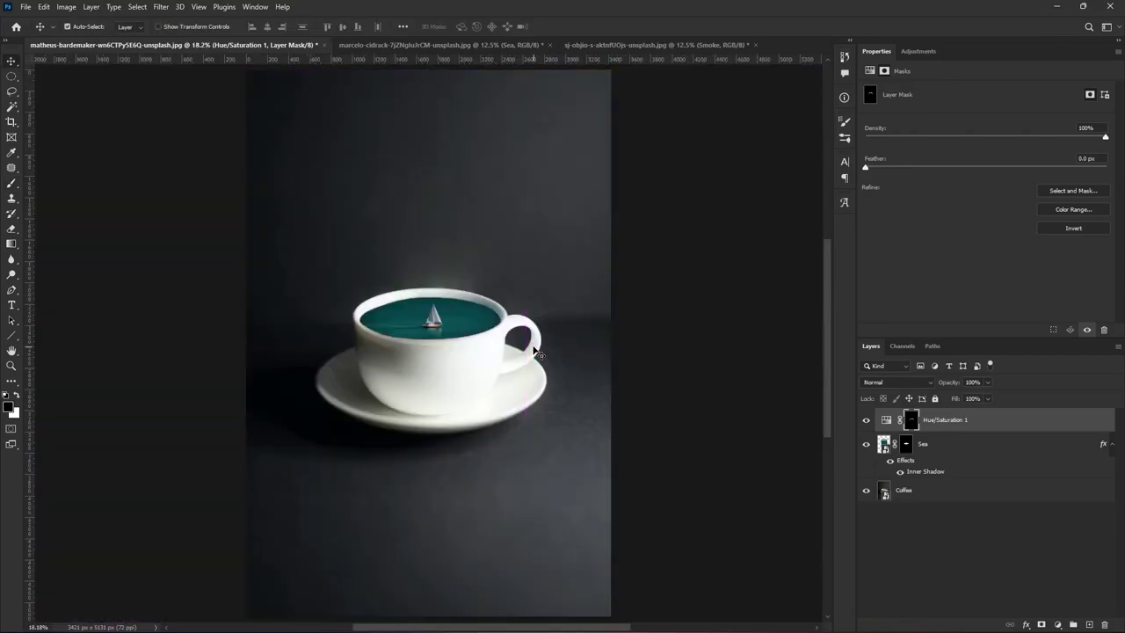
pyautogui.scroll(3, 428, 322)
pyautogui.scroll(3, 471, 325)
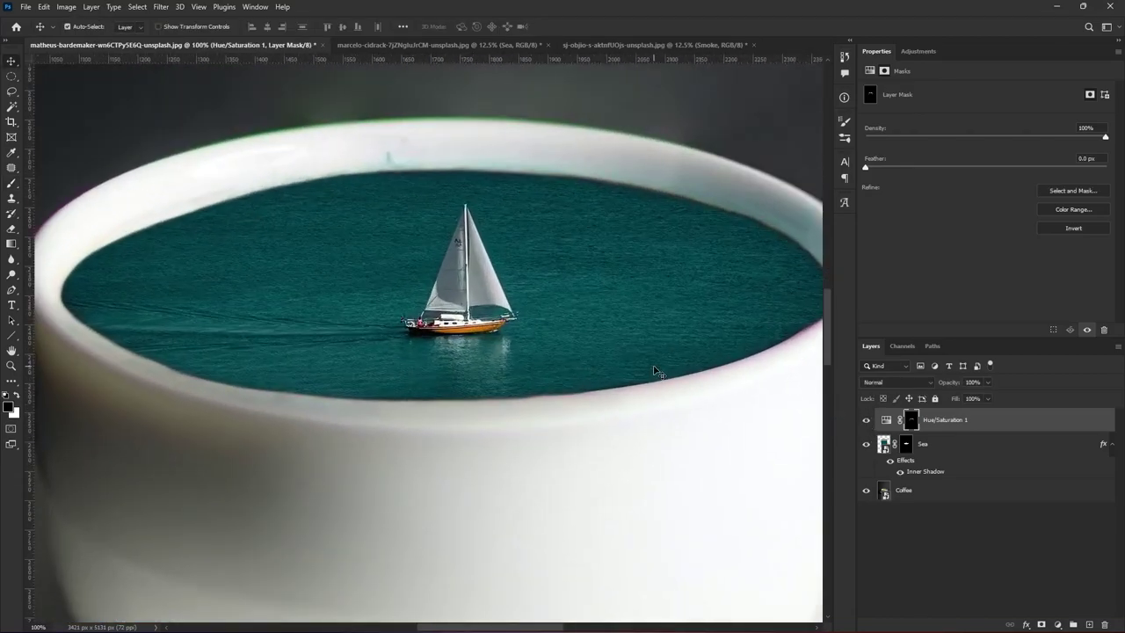
pyautogui.scroll(-1, 549, 351)
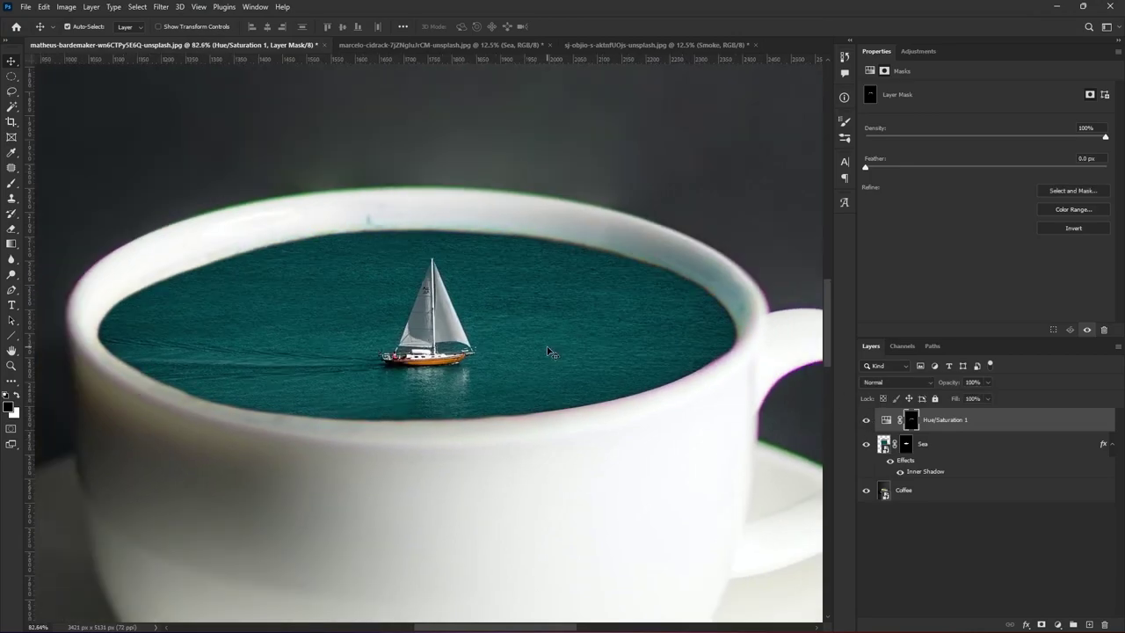
# Add a Vibrance layer with Vibrance +52 and Saturation +30.
pyautogui.click(1060, 626)
pyautogui.click(1050, 549)
pyautogui.moveTo(990, 102); pyautogui.dragTo(1026, 126)
pyautogui.hotkey('ctrl', '0')
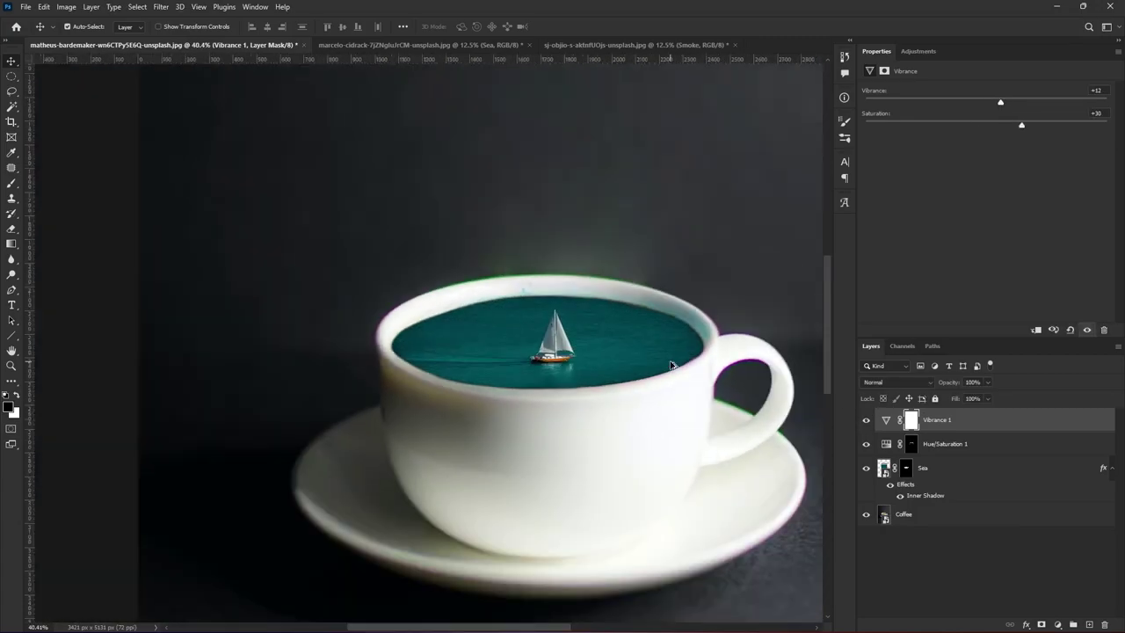
# Add a Curves layer, bending the RGB and Blue curves slightly at the midtones.
pyautogui.click(1057, 625)
pyautogui.click(1058, 468)
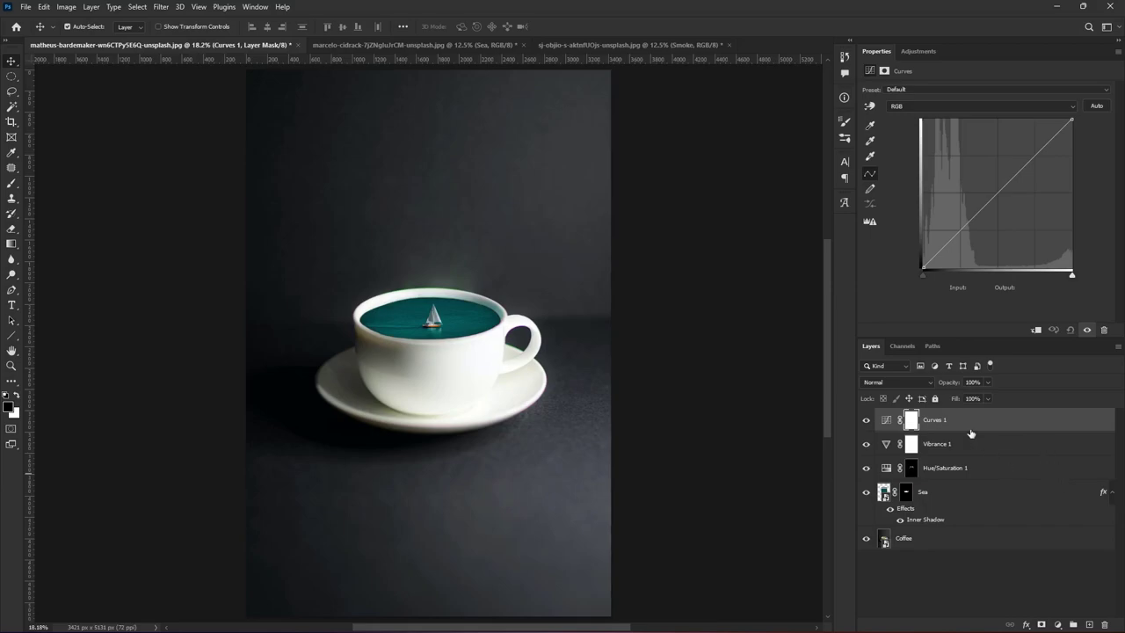
pyautogui.moveTo(998, 193); pyautogui.dragTo(995, 190)
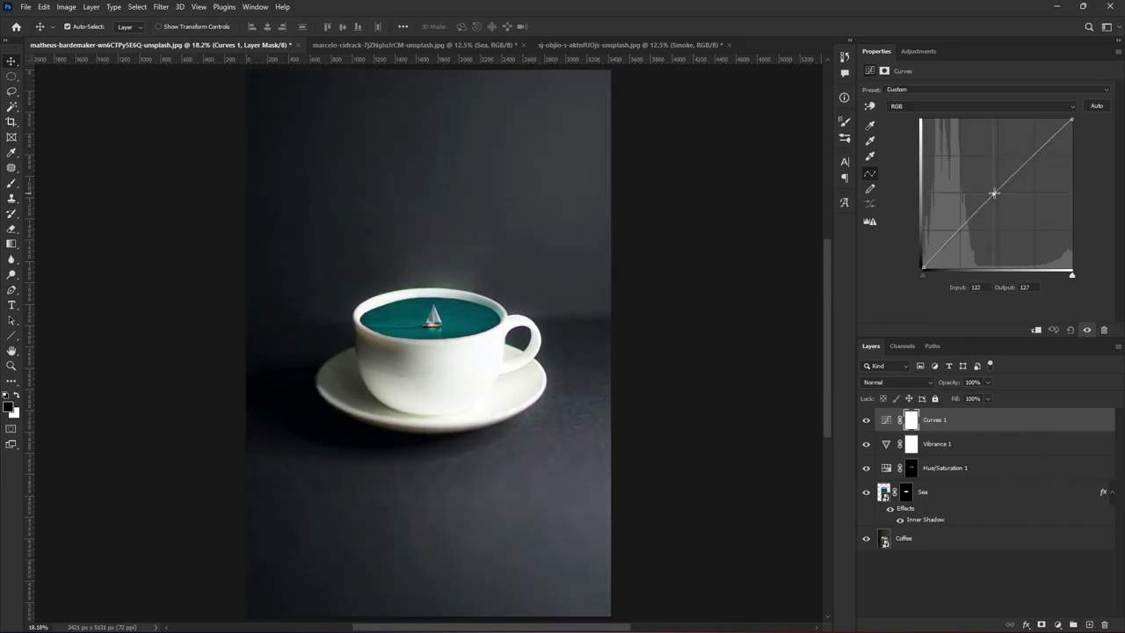
pyautogui.click(980, 106)
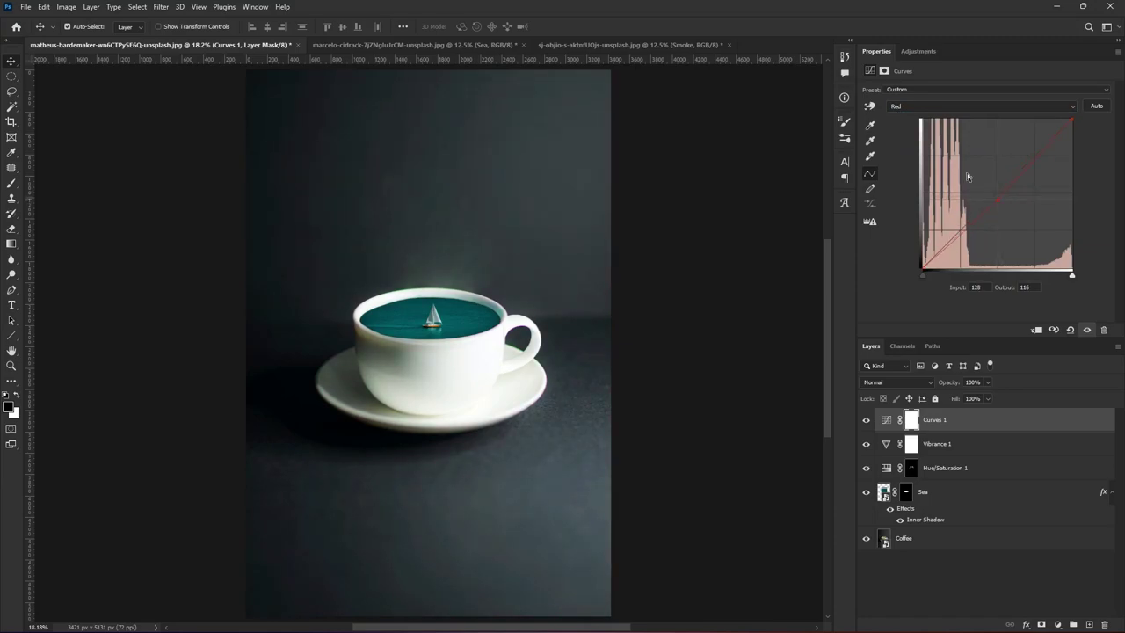
pyautogui.click(914, 106)
pyautogui.click(904, 140)
pyautogui.moveTo(998, 196); pyautogui.dragTo(997, 191)
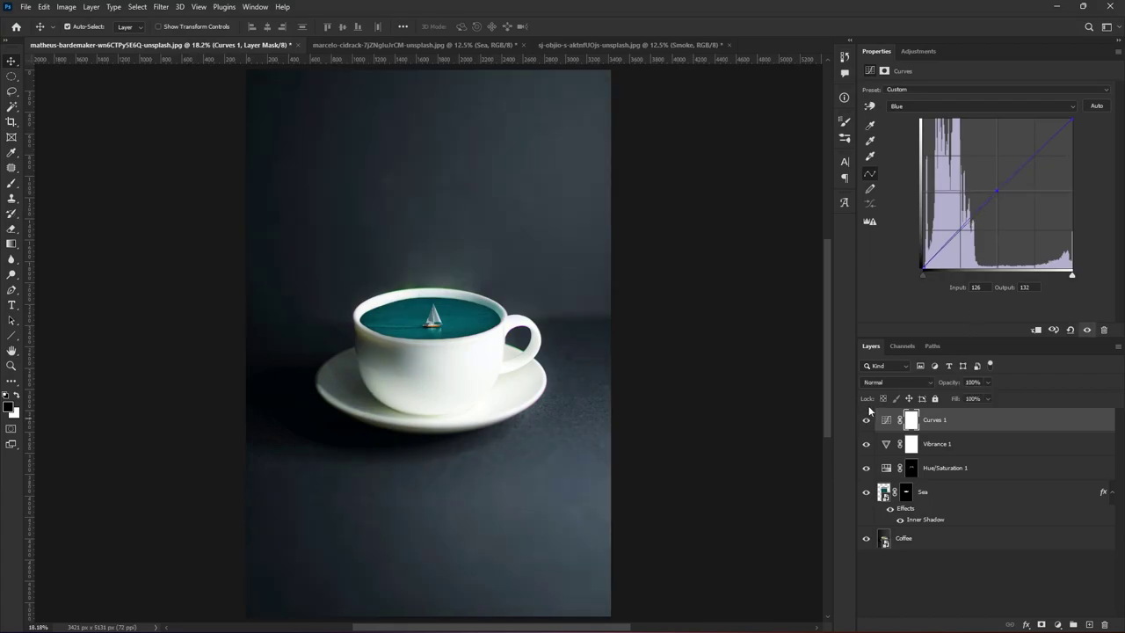
pyautogui.click(1058, 624)
# Darken the composite to Brightness -7 and add a Color Balance layer.
pyautogui.click(1059, 457)
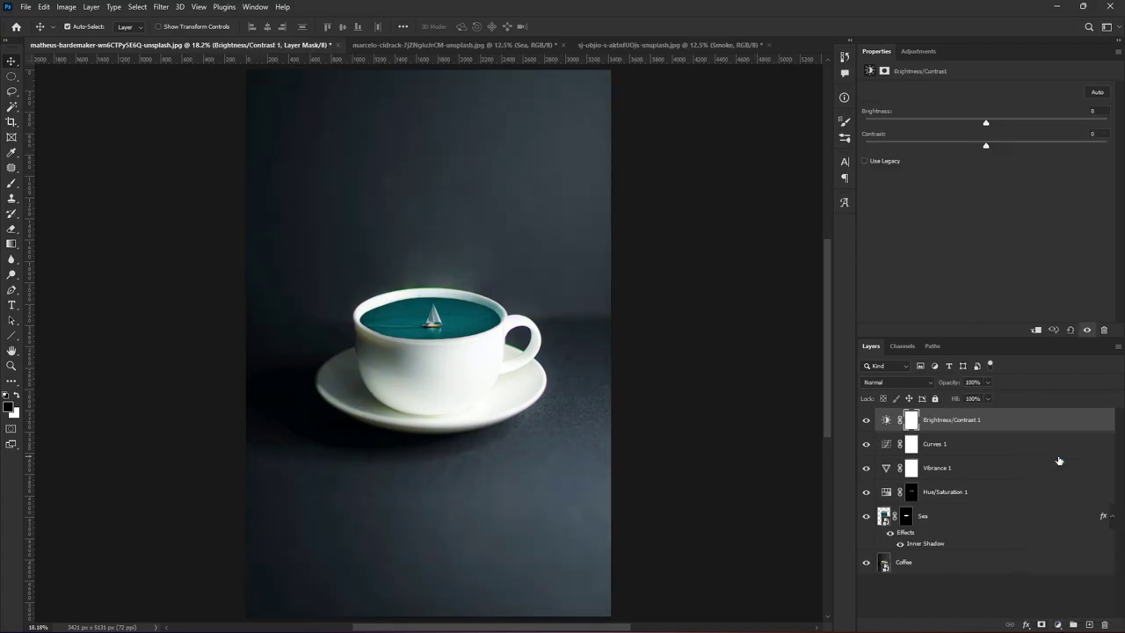
pyautogui.moveTo(986, 122)
pyautogui.mouseDown()
pyautogui.moveTo(962, 122)
pyautogui.moveTo(980, 122)
pyautogui.moveTo(964, 146)
pyautogui.moveTo(985, 126)
pyautogui.mouseUp()
pyautogui.click(1057, 624)
pyautogui.click(1064, 527)
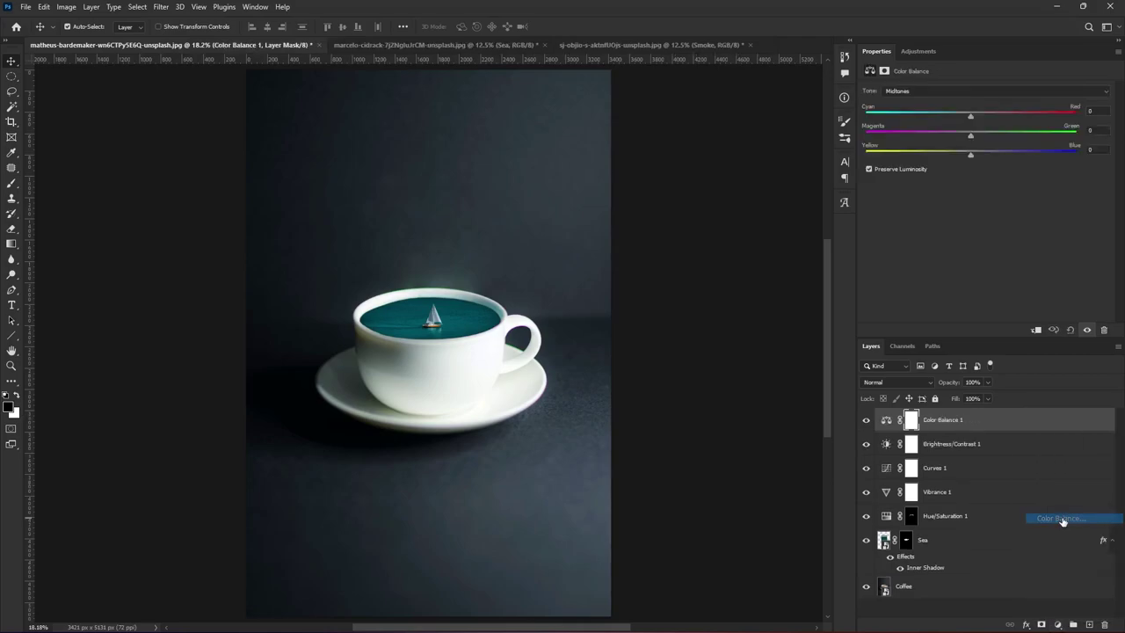
# Tint the Color Balance shadows toward cyan, green and yellow.
pyautogui.click(906, 91)
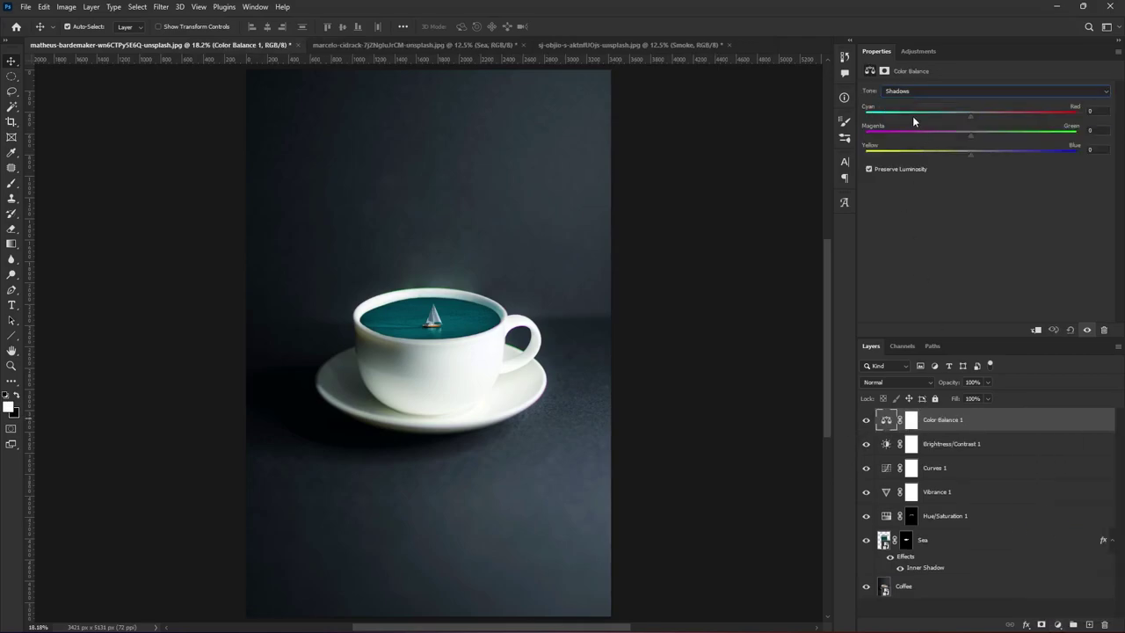
pyautogui.moveTo(970, 115); pyautogui.dragTo(973, 136)
pyautogui.moveTo(971, 115); pyautogui.dragTo(966, 116)
pyautogui.moveTo(972, 160)
pyautogui.mouseDown()
pyautogui.moveTo(1002, 157)
pyautogui.moveTo(966, 163)
pyautogui.mouseUp()
# Check the Highlights range, compare with Color Balance hidden, and switch to the Smoke document.
pyautogui.click(921, 90)
pyautogui.click(921, 124)
pyautogui.click(868, 421)
pyautogui.click(867, 420)
pyautogui.click(867, 420)
pyautogui.click(386, 44)
pyautogui.click(616, 44)
# Nudge the smoke up and add a higher-contrast Black & White layer inside its smart object.
pyautogui.moveTo(364, 286); pyautogui.dragTo(365, 279)
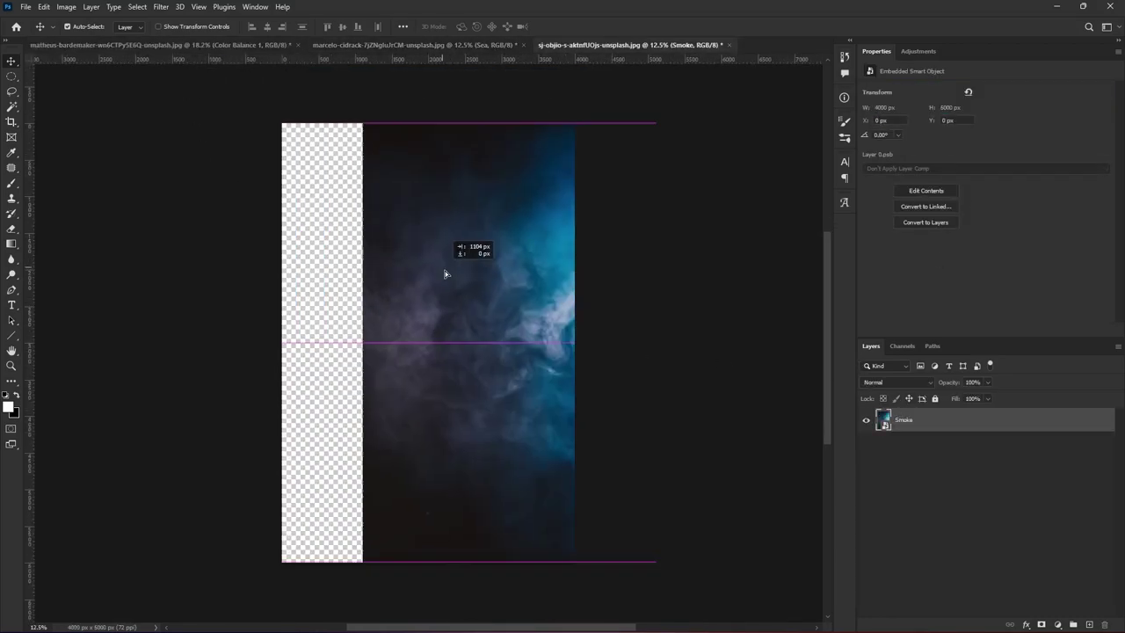
pyautogui.doubleClick(883, 420)
pyautogui.click(1057, 624)
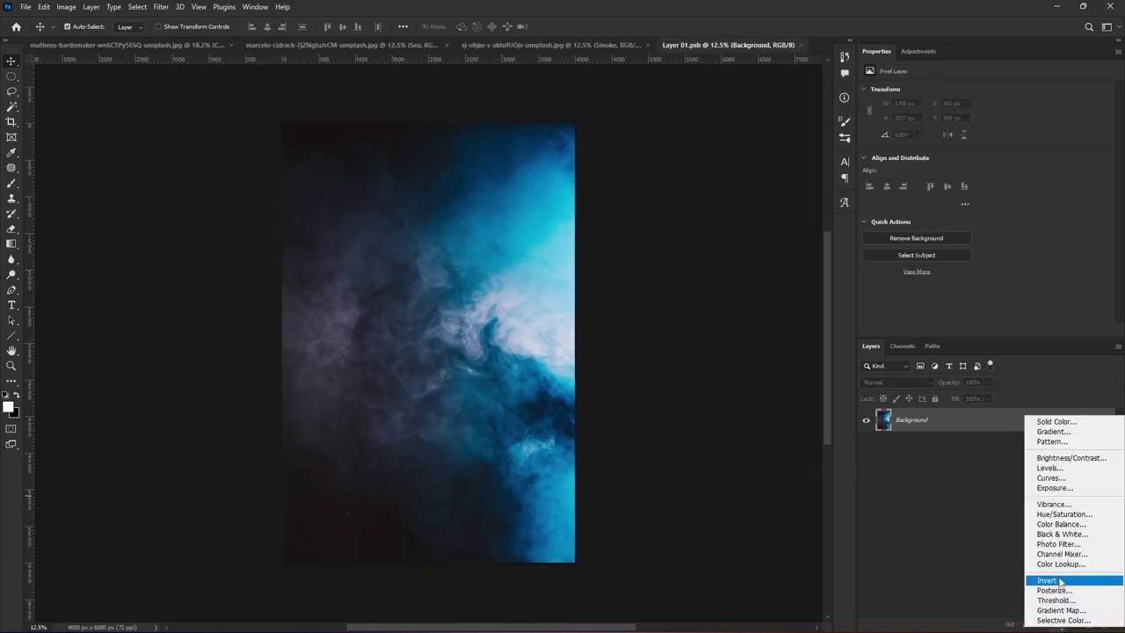
pyautogui.click(1059, 535)
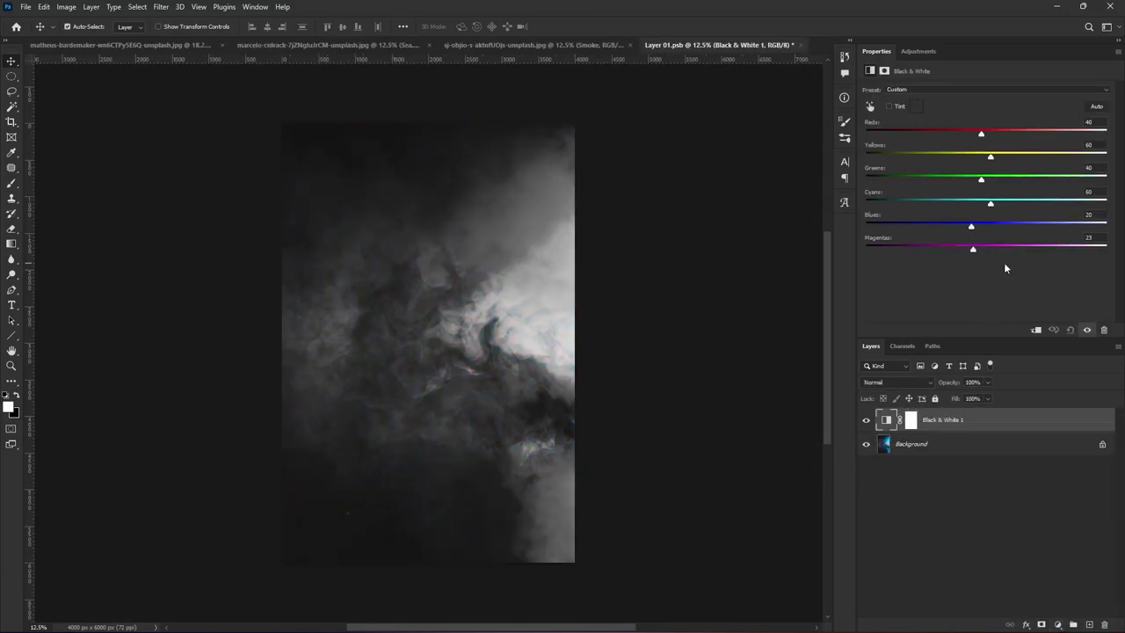
pyautogui.moveTo(973, 249); pyautogui.dragTo(1035, 248)
pyautogui.moveTo(971, 226)
pyautogui.mouseDown()
pyautogui.moveTo(1008, 226)
pyautogui.moveTo(932, 203)
pyautogui.moveTo(997, 211)
pyautogui.mouseUp()
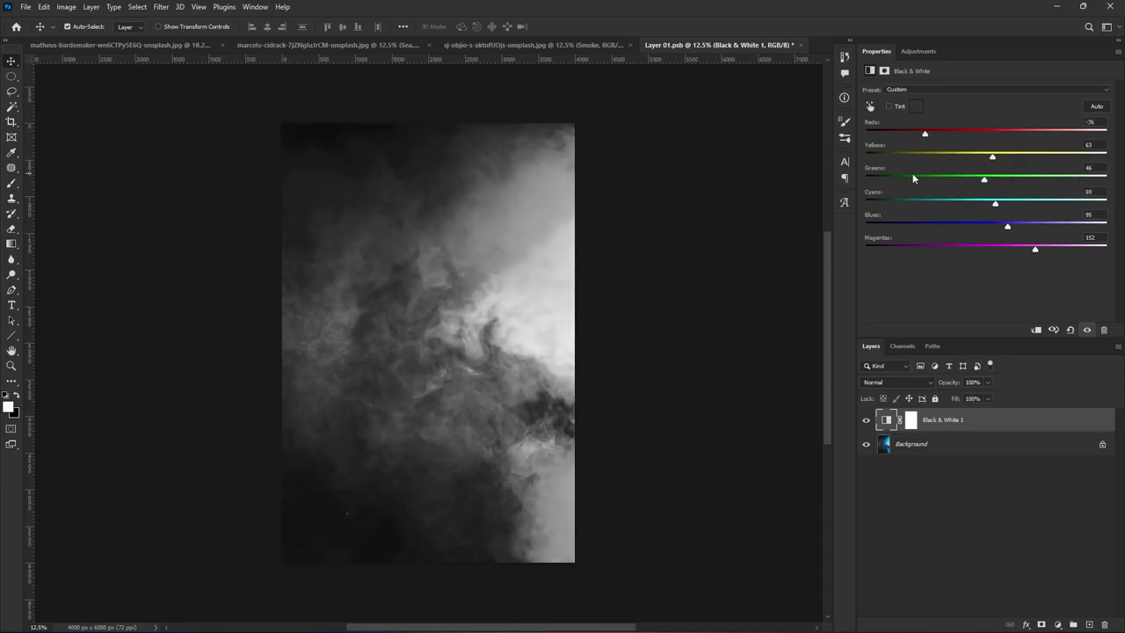
# Save and close the smoke smart object, returning to the cup composite.
pyautogui.hotkey('ctrl', 's')
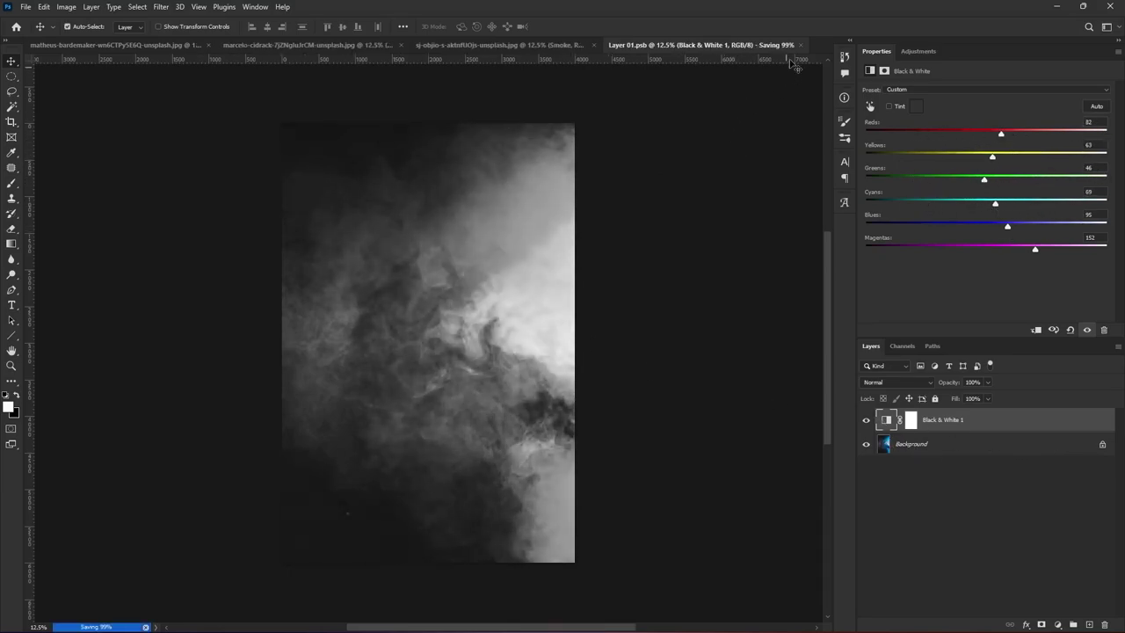
pyautogui.hotkey('ctrl', 'w')
pyautogui.click(209, 45)
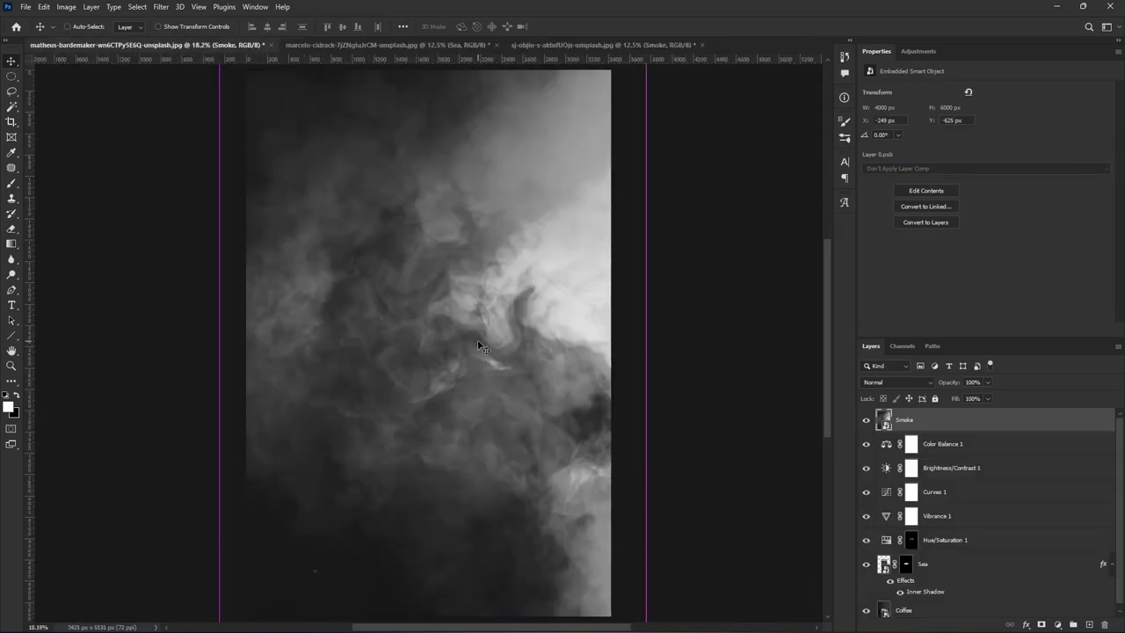
# Scale and position the Smoke layer to cover the whole canvas.
pyautogui.hotkey('ctrl', 't')
pyautogui.hotkey('ctrl', '0')
pyautogui.moveTo(503, 338)
pyautogui.mouseDown()
pyautogui.moveTo(522, 363)
pyautogui.moveTo(514, 357)
pyautogui.moveTo(560, 341)
pyautogui.mouseUp()
pyautogui.moveTo(949, 383); pyautogui.dragTo(937, 388)
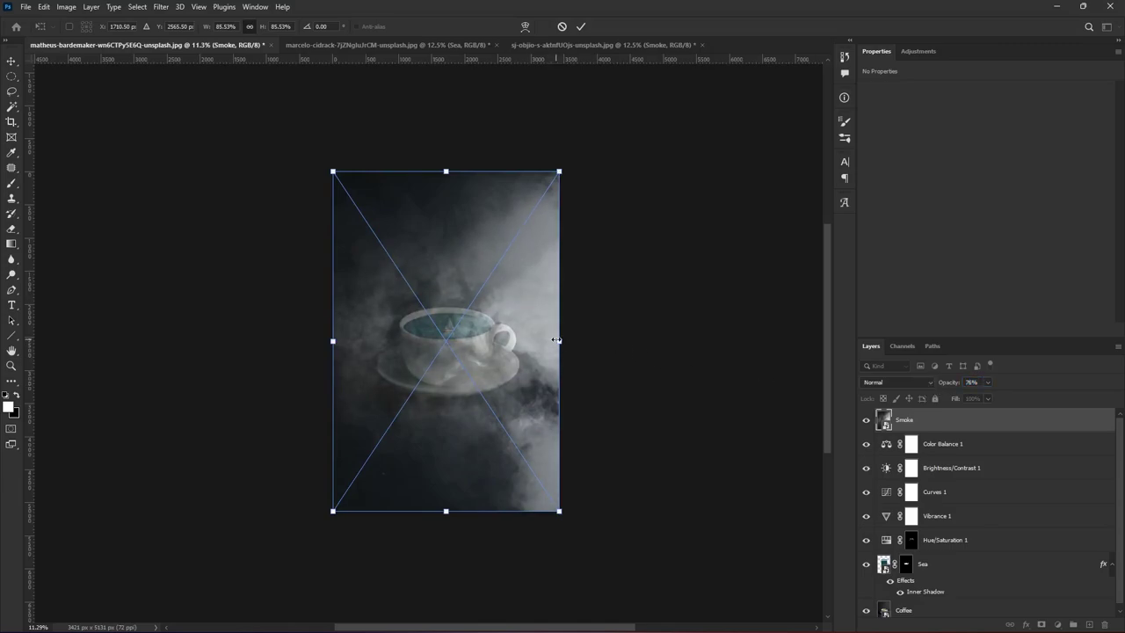
pyautogui.moveTo(556, 339); pyautogui.dragTo(579, 334)
pyautogui.press('0')
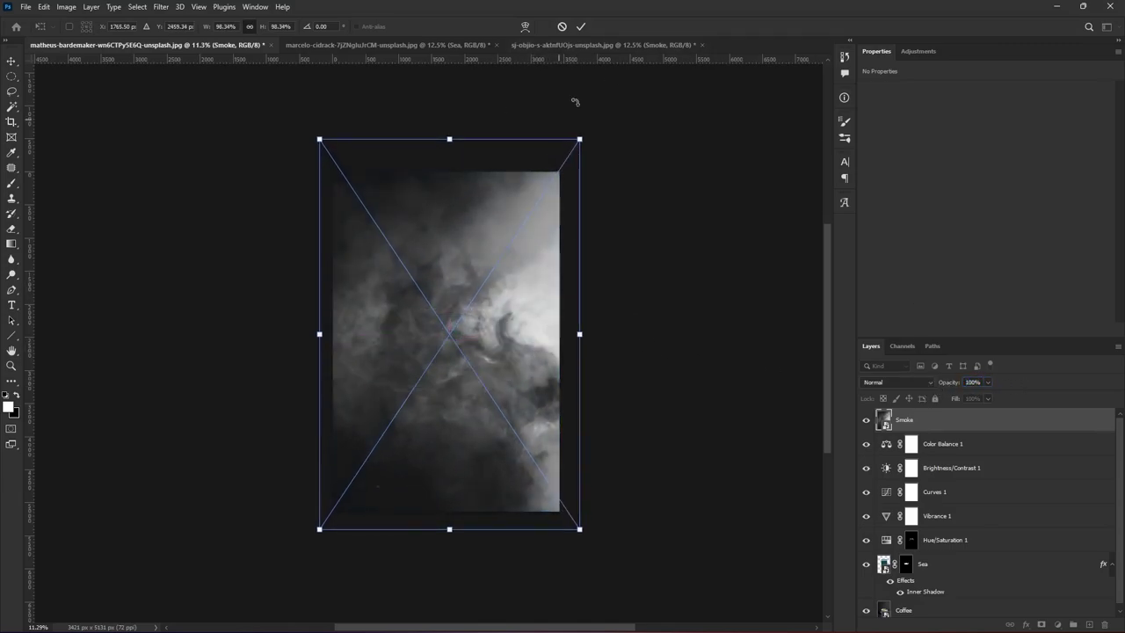
pyautogui.press('Return')
# Add a hide-all mask to the Smoke layer and invert it to reveal the smoke.
pyautogui.keyDown('alt'); pyautogui.click(1042, 624); pyautogui.keyUp('alt')
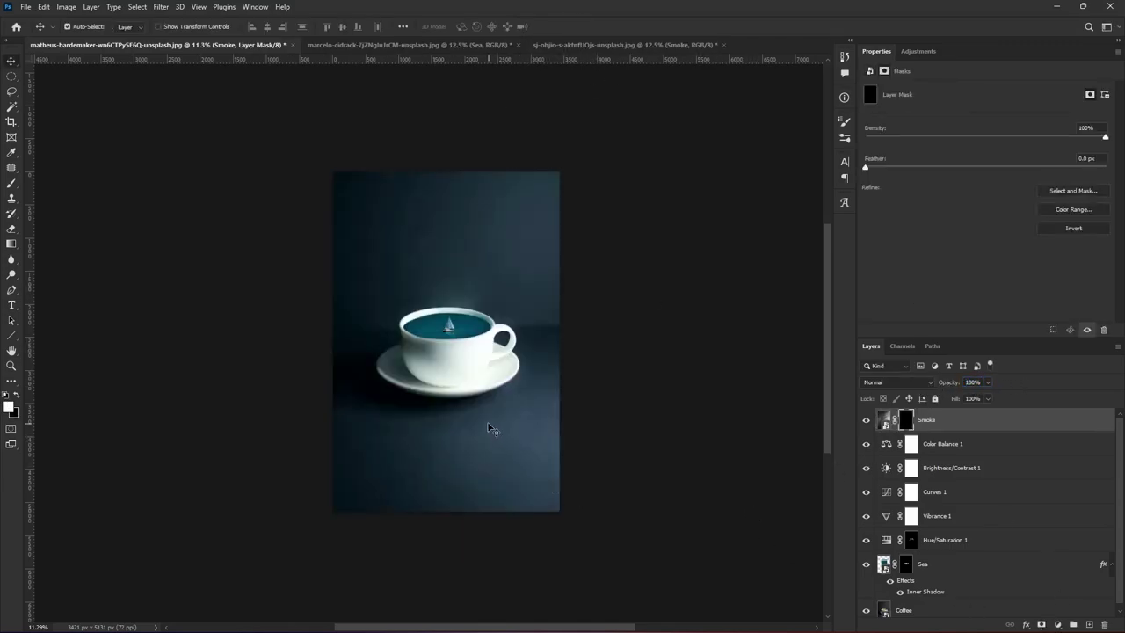
pyautogui.press('b')
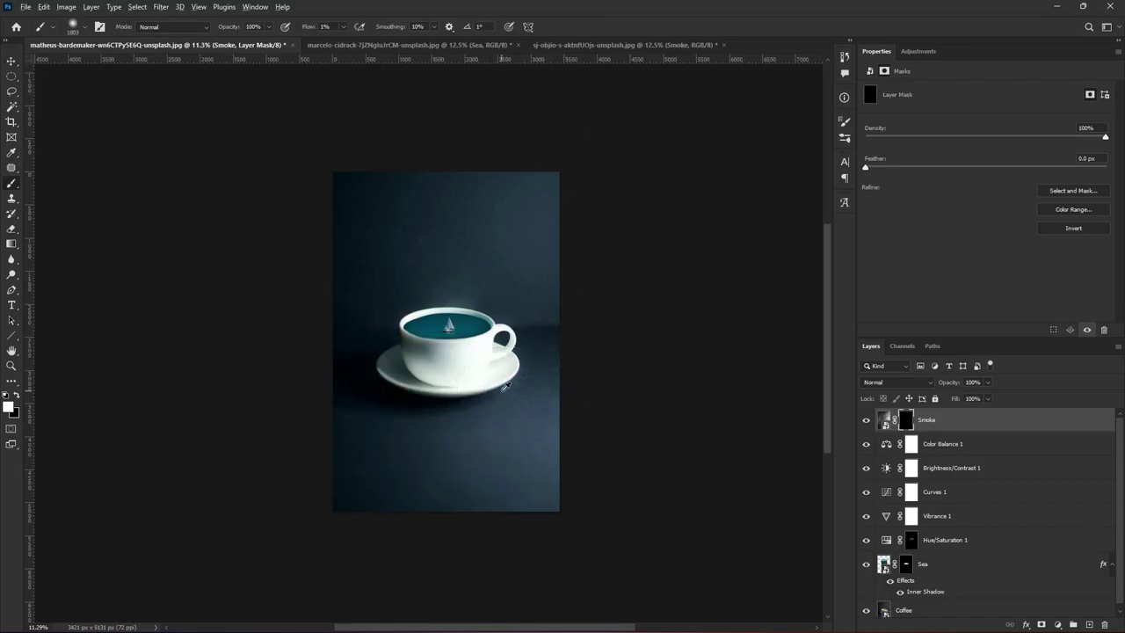
pyautogui.hotkey('ctrl', 'i')
pyautogui.click(896, 383)
# Set the Smoke layer to Screen blending and load black with a soft cloud brush tip.
pyautogui.click(883, 431)
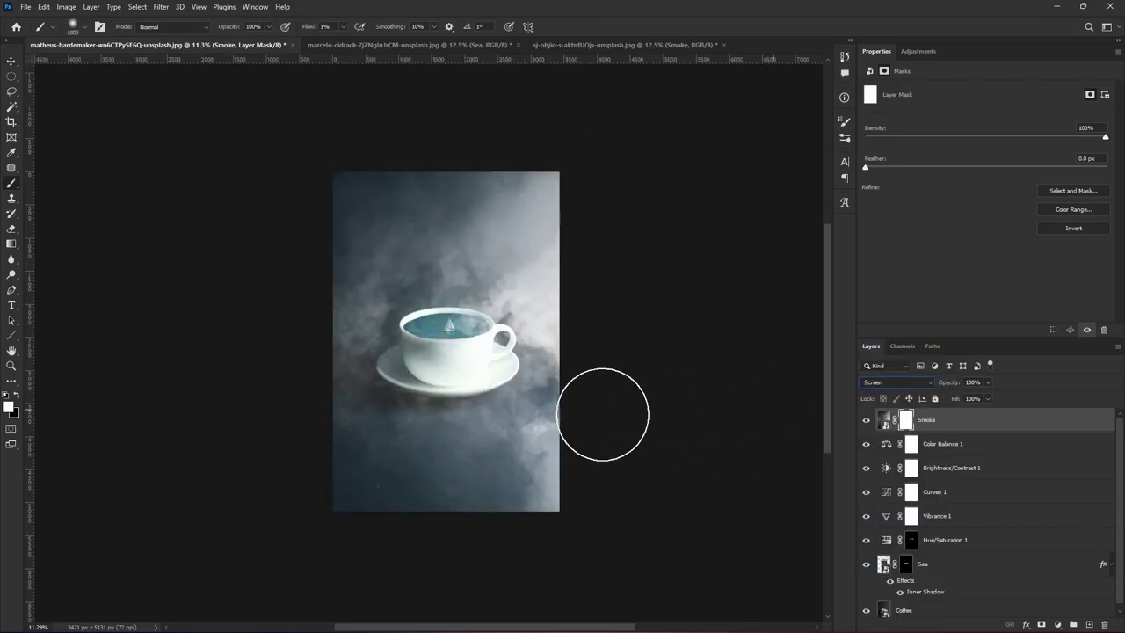
pyautogui.press('x')
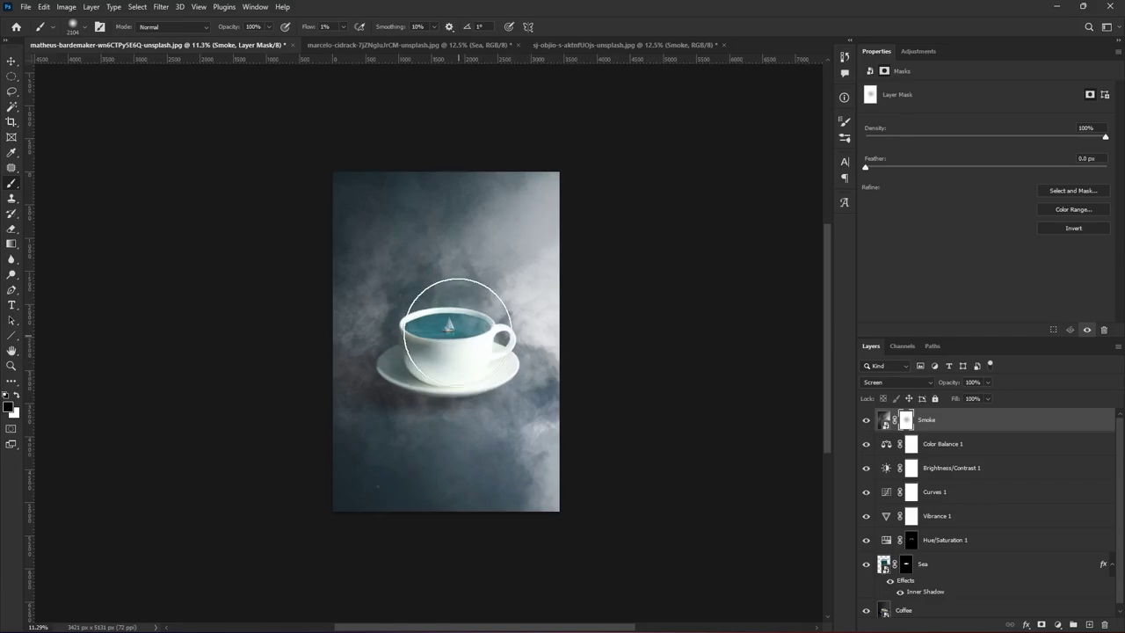
pyautogui.click(845, 122)
pyautogui.click(763, 158)
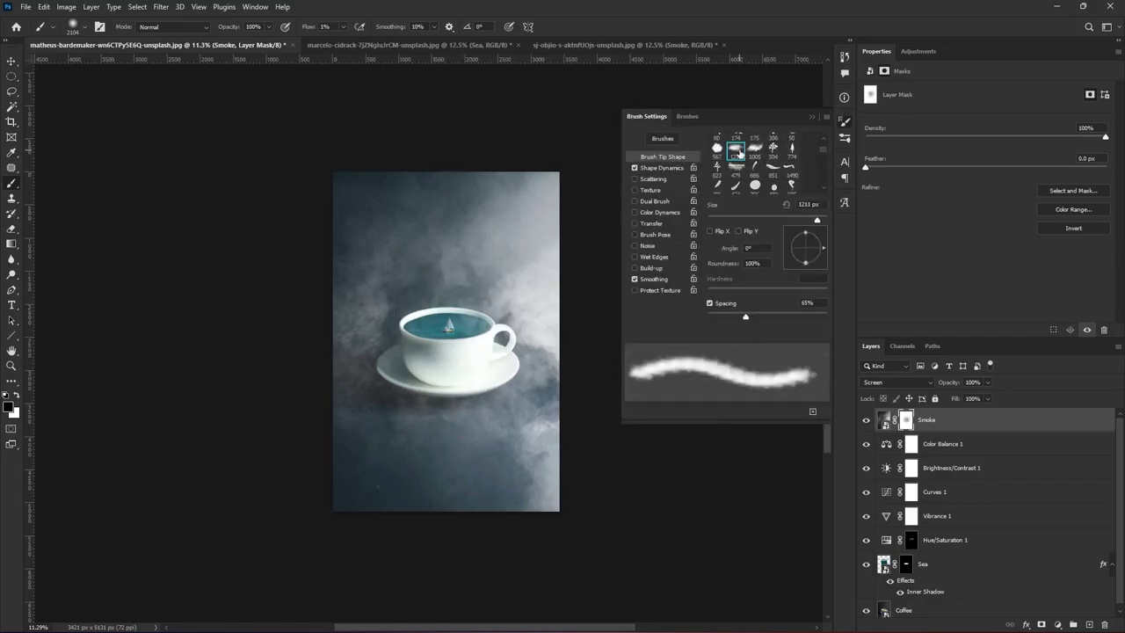
pyautogui.scroll(3, 459, 323)
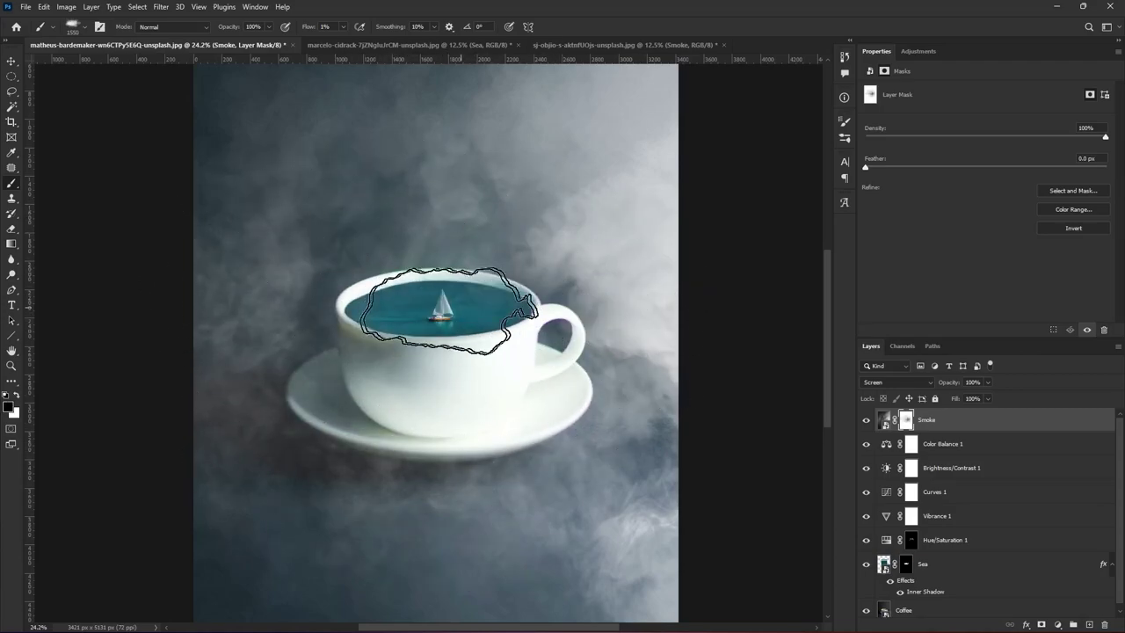
pyautogui.scroll(-1, 473, 445)
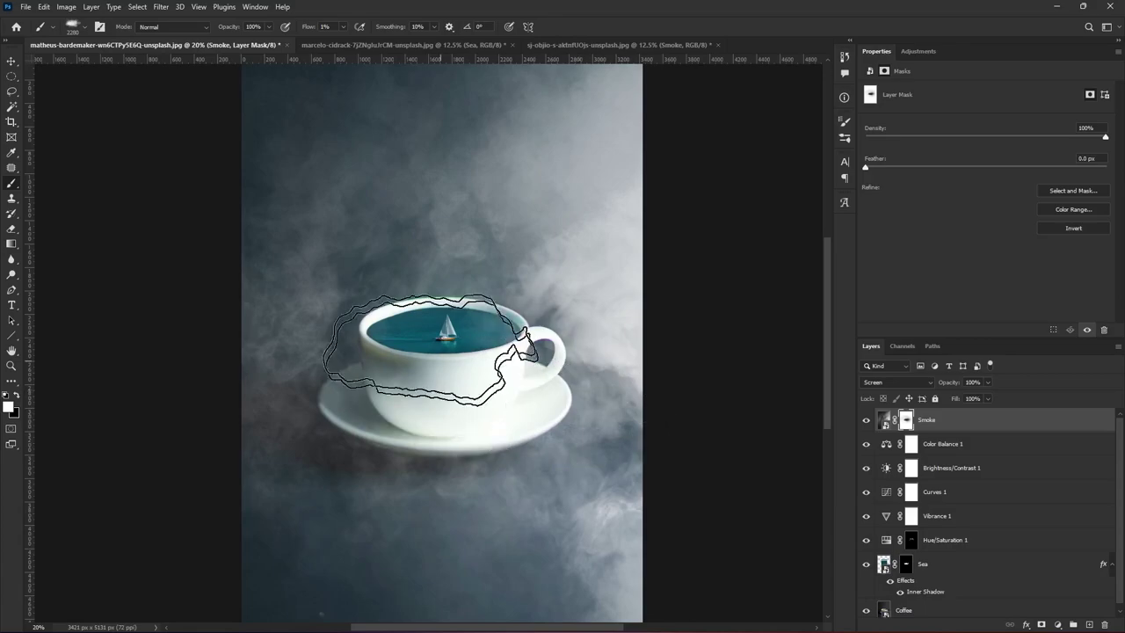
# Paint the Smoke mask over the cup, resizing the brush and alternating black and white.
pyautogui.press('[')
pyautogui.press('[')
pyautogui.press('[')
pyautogui.press(']')
pyautogui.press(']')
pyautogui.press(']')
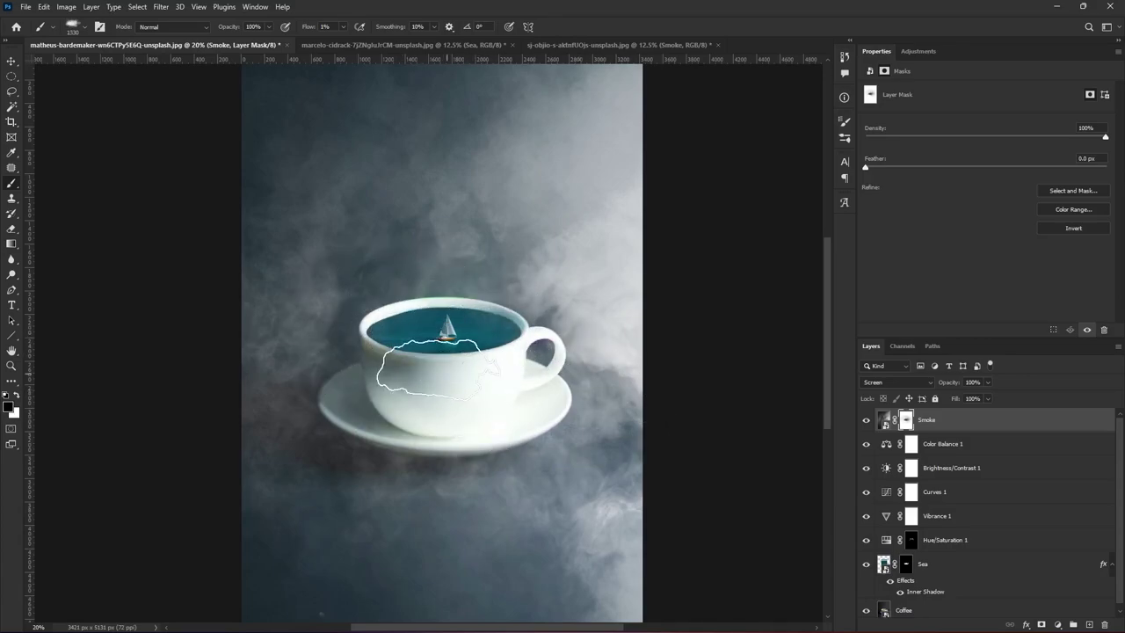
pyautogui.press('x')
pyautogui.press('[')
pyautogui.press('[')
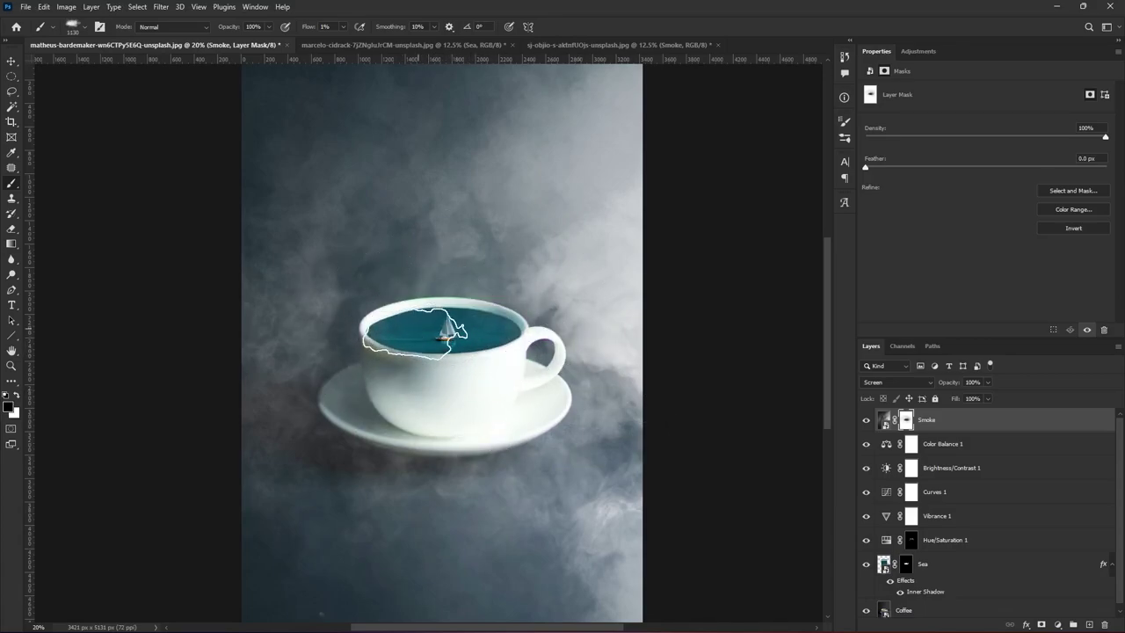
pyautogui.scroll(3, 406, 327)
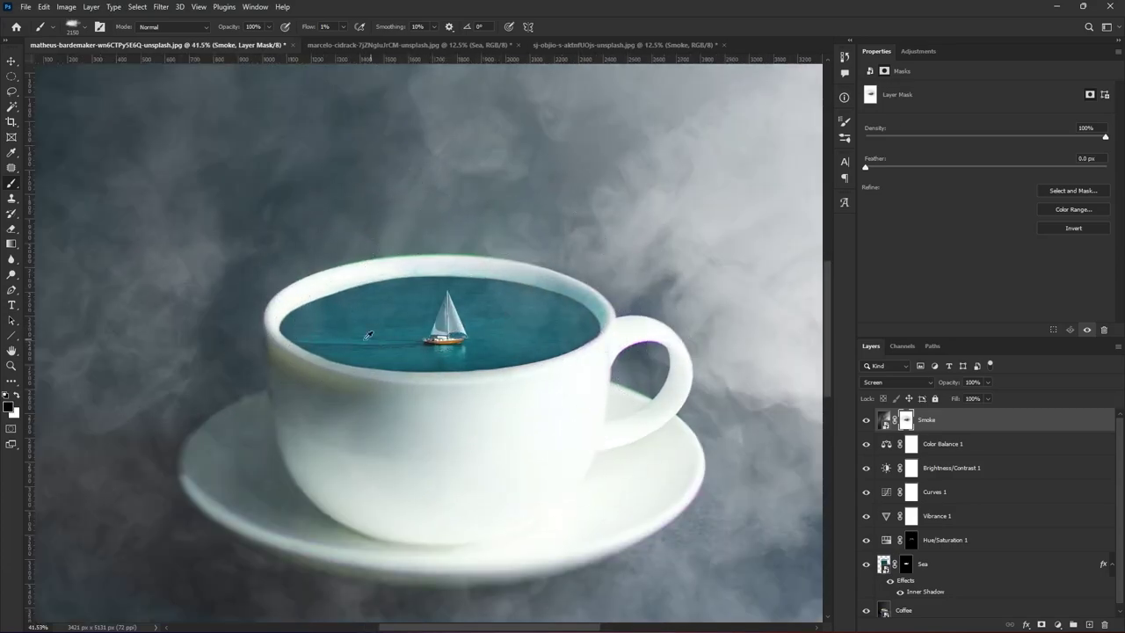
pyautogui.press('[')
pyautogui.press('[')
pyautogui.press('[')
pyautogui.press('x')
# Fit the image in the window and toggle the Smoke layer to compare the result.
pyautogui.press('v')
pyautogui.hotkey('ctrl', '0')
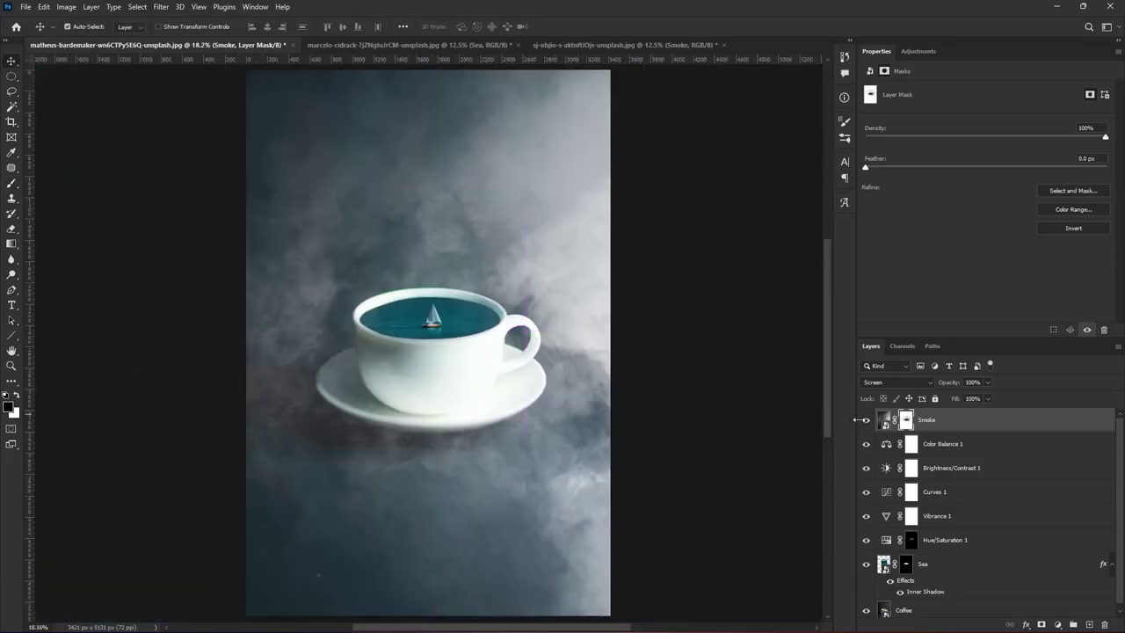
pyautogui.click(866, 420)
pyautogui.click(865, 421)
pyautogui.click(866, 420)
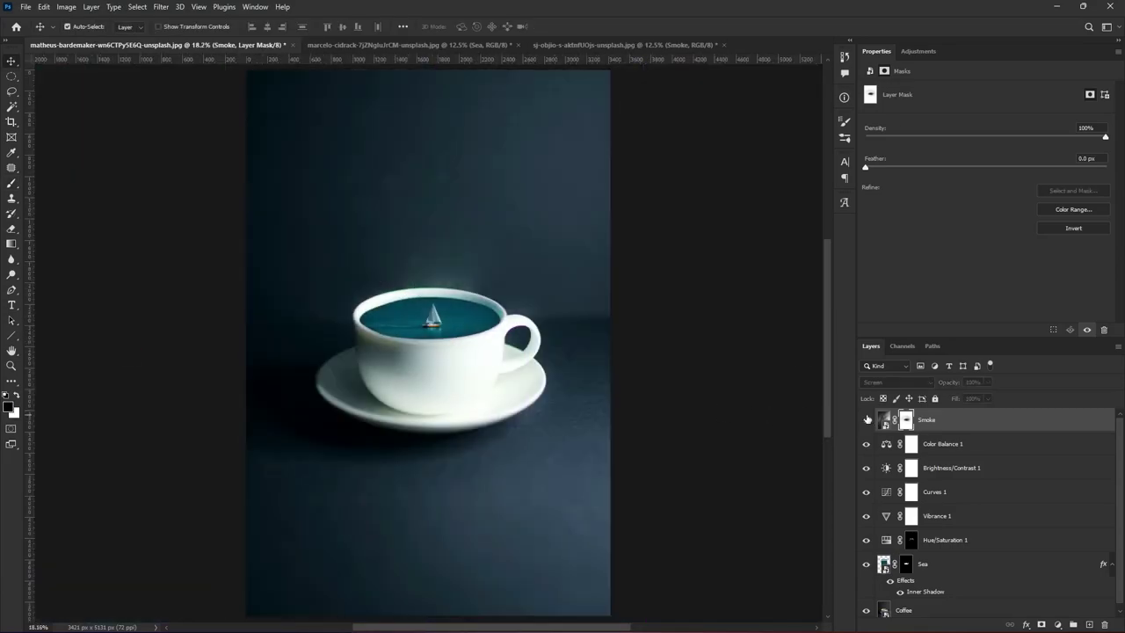
# Create a neutral grey Overlay layer named Noise above the Coffee layer.
pyautogui.click(1046, 611)
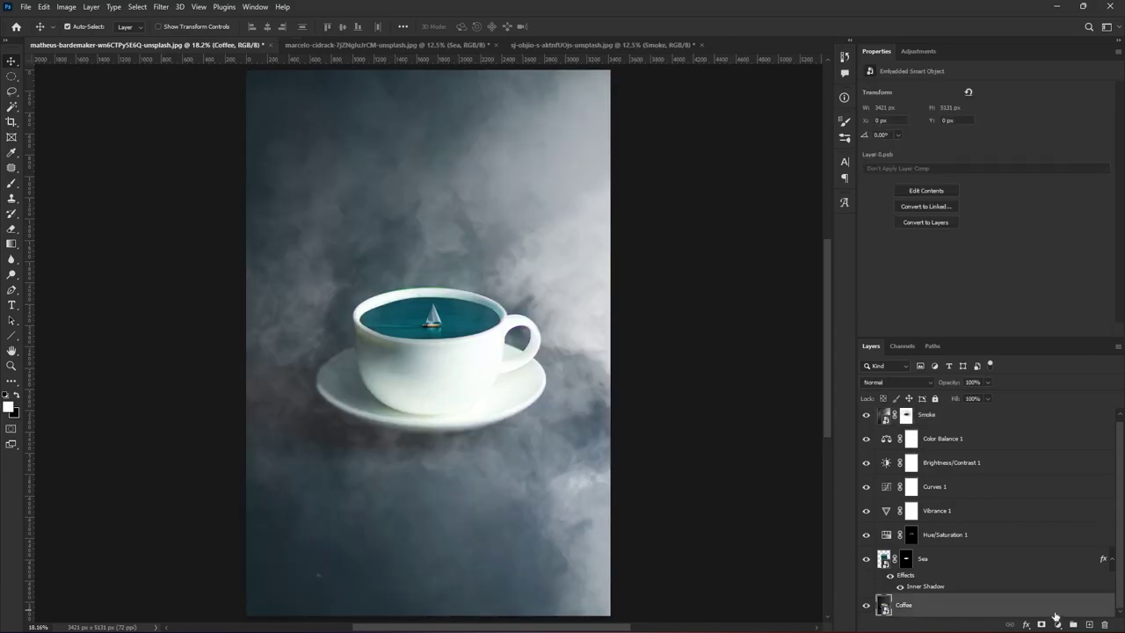
pyautogui.hotkey('ctrl', 'shift', 'n')
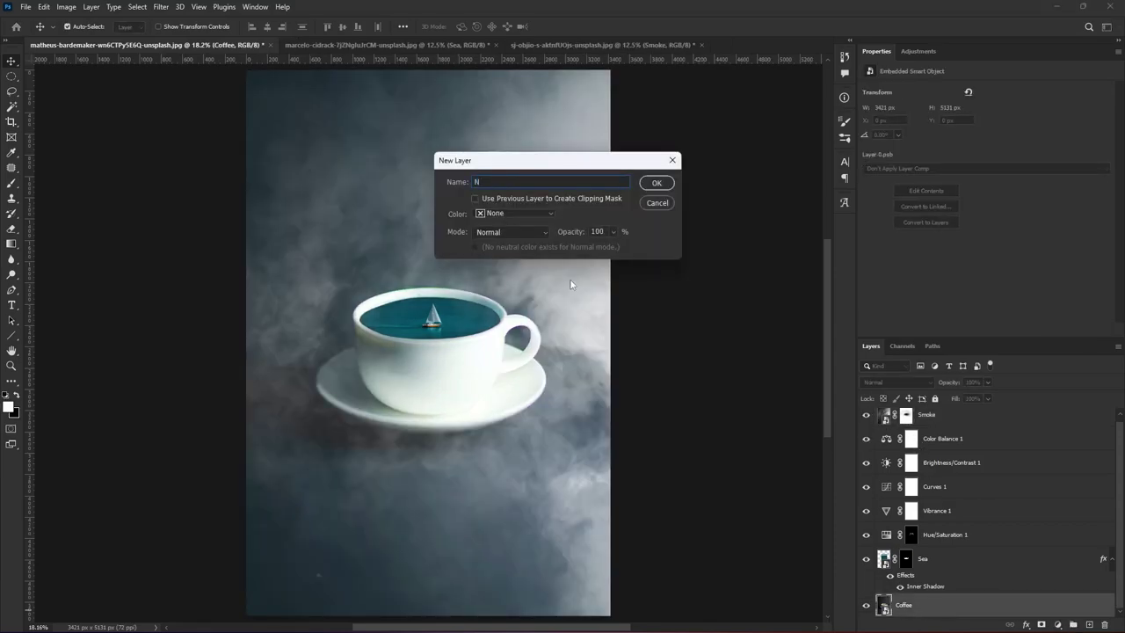
pyautogui.write('Noise')
pyautogui.click(510, 231)
pyautogui.click(497, 392)
pyautogui.click(655, 182)
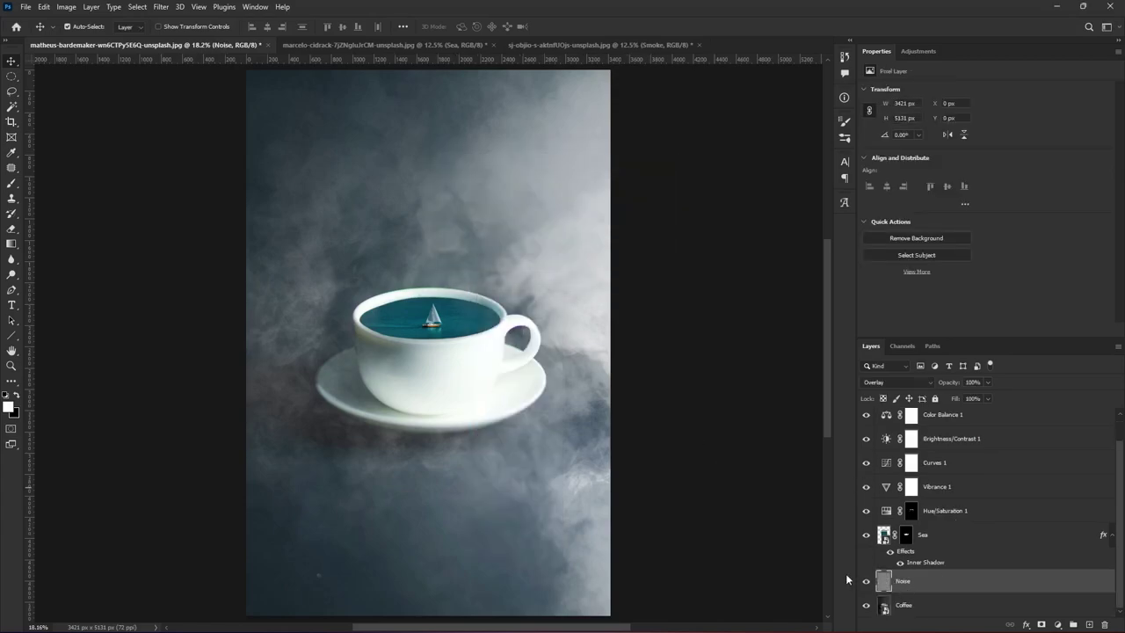
# Convert Noise to a smart object and add a 12.03% Add Noise filter.
pyautogui.rightClick(932, 573)
pyautogui.click(989, 279)
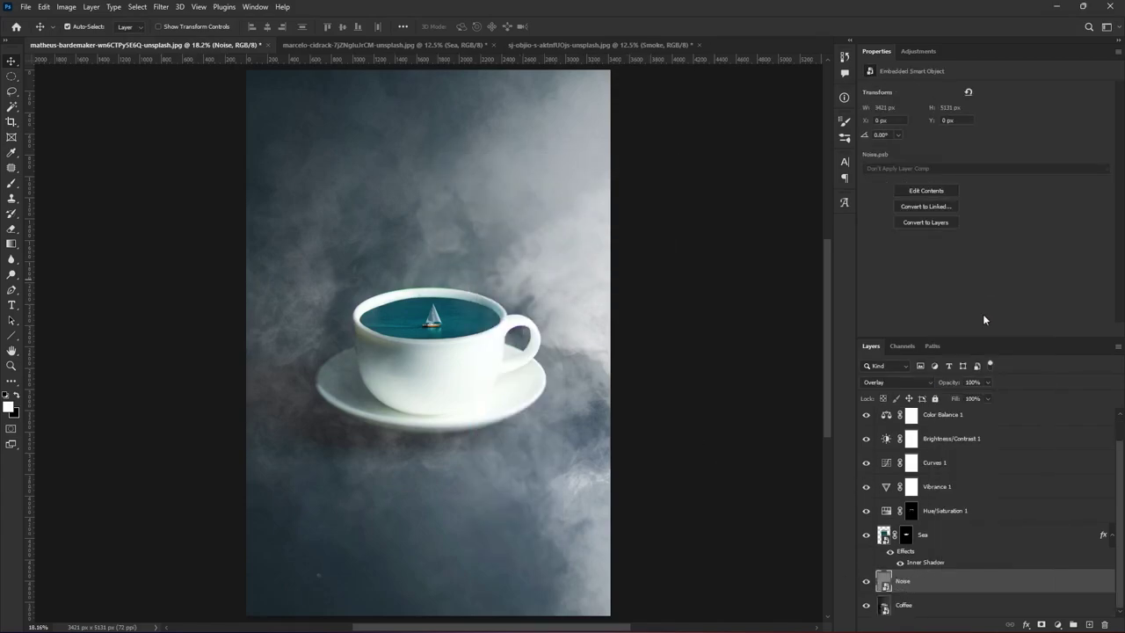
pyautogui.click(161, 7)
pyautogui.click(321, 190)
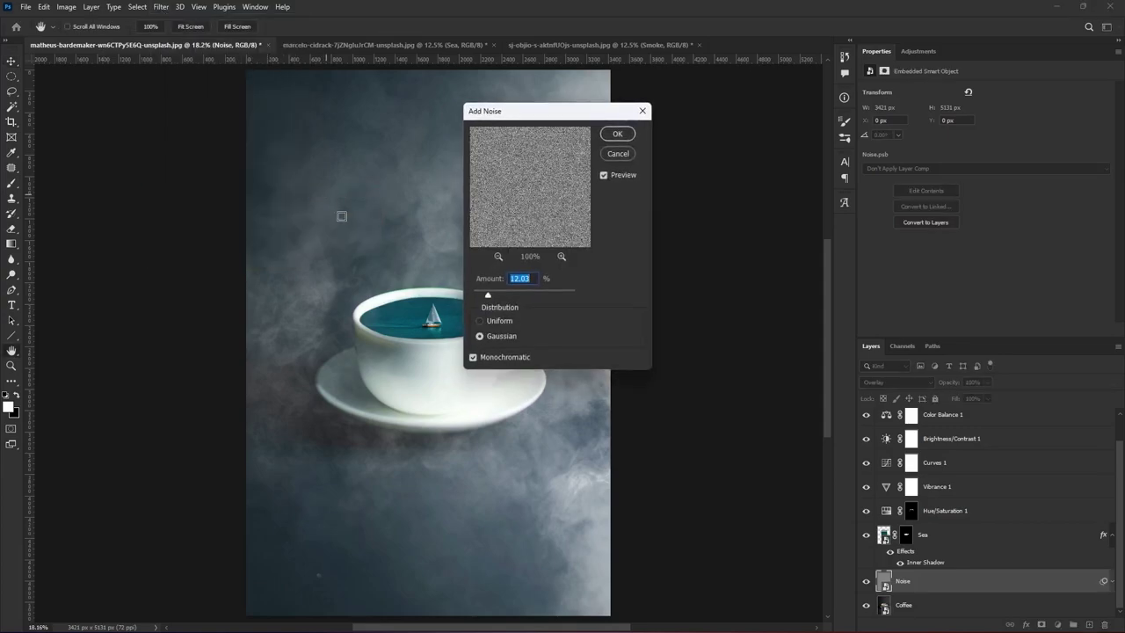
pyautogui.click(617, 134)
# Add a 4 px Gaussian Blur smart filter to the Noise layer.
pyautogui.click(161, 7)
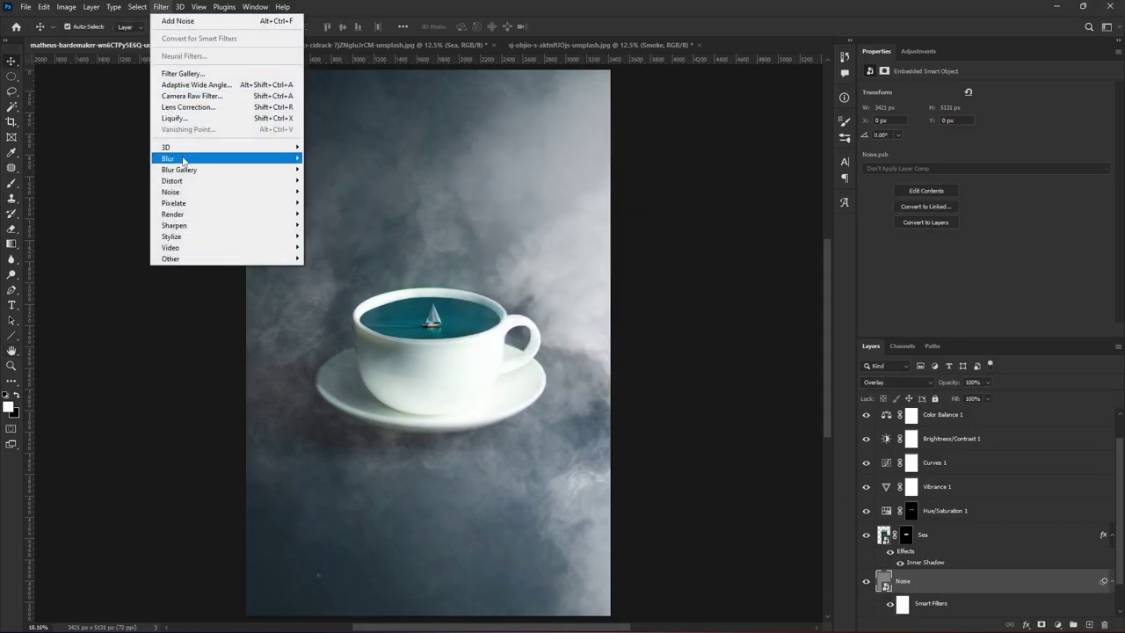
pyautogui.click(342, 203)
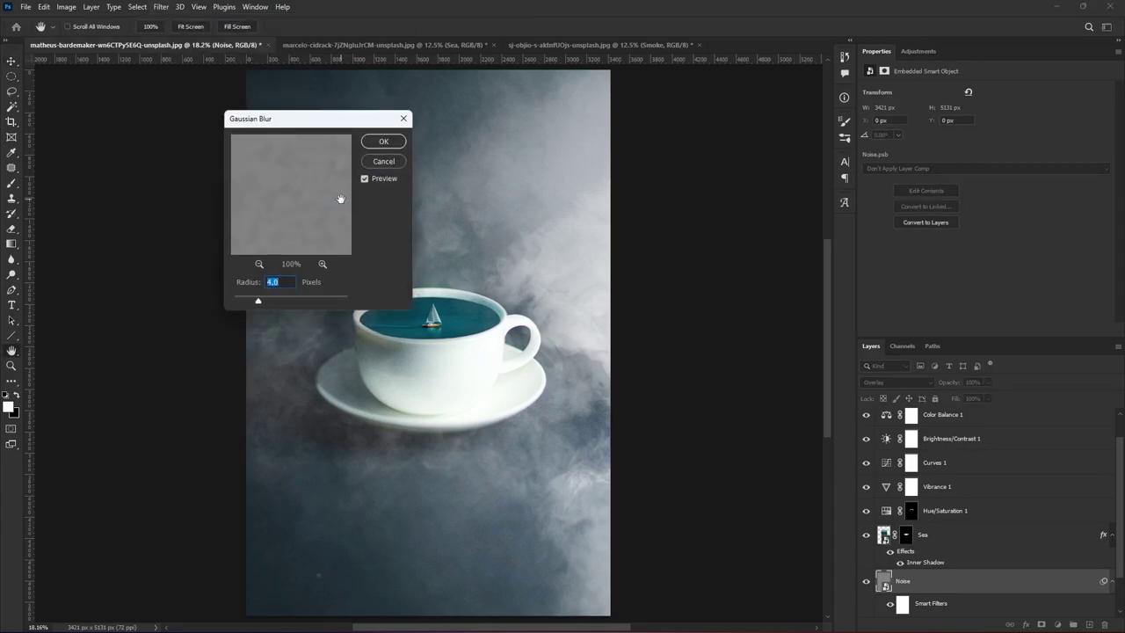
pyautogui.click(385, 140)
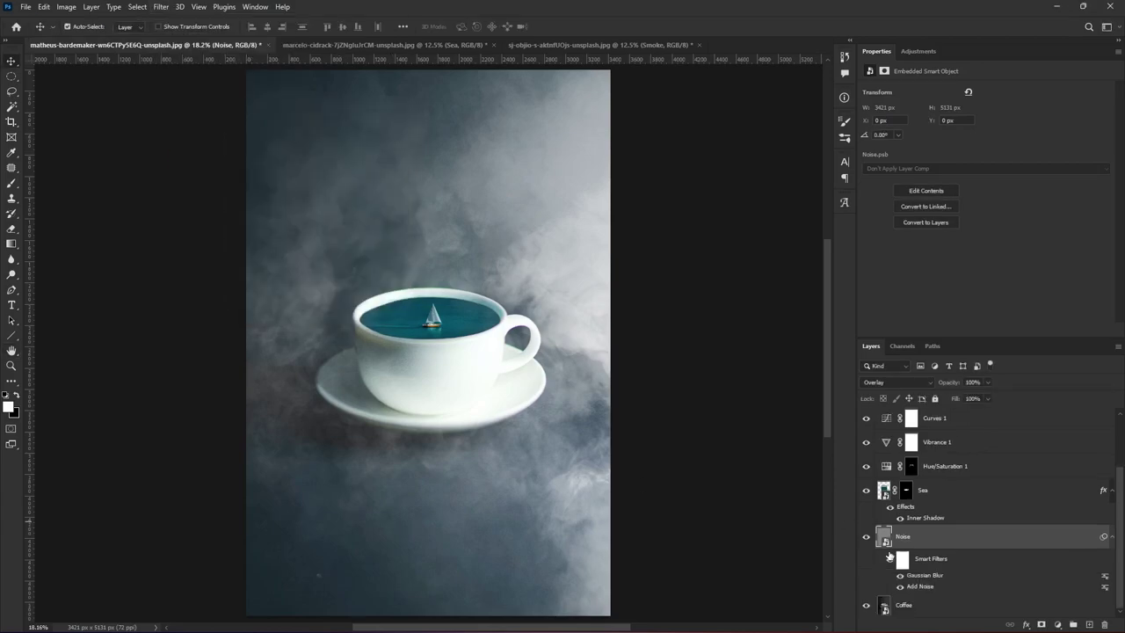
pyautogui.click(901, 508)
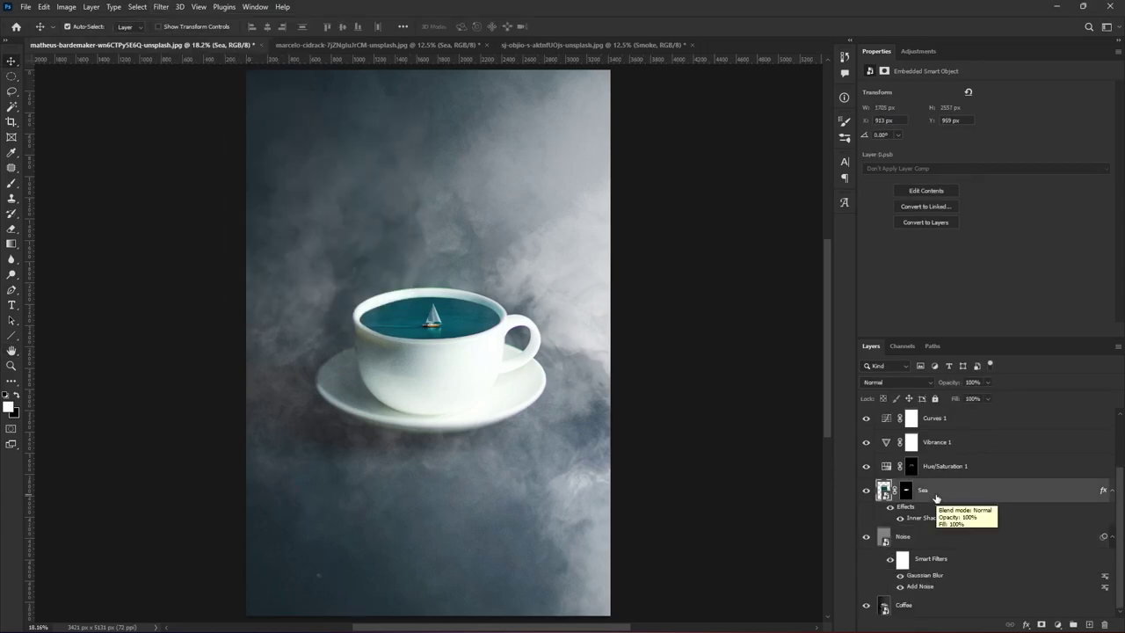
# Give the Sea layer a lighter 7.7% Add Noise and a very slight Gaussian Blur.
pyautogui.click(161, 7)
pyautogui.click(336, 189)
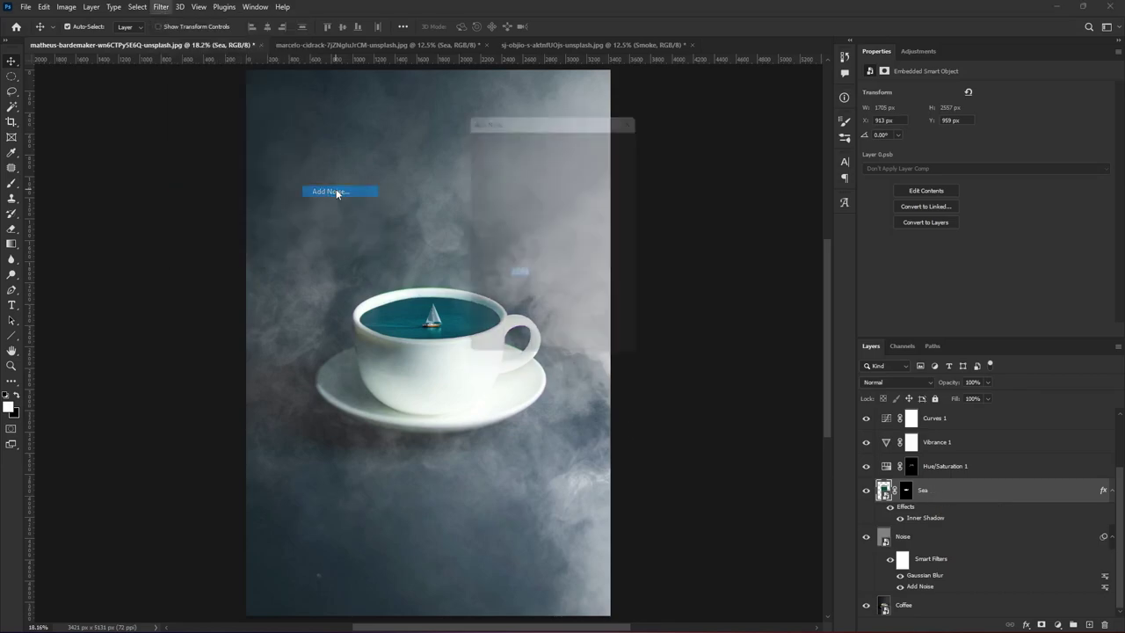
pyautogui.moveTo(486, 297); pyautogui.dragTo(484, 298)
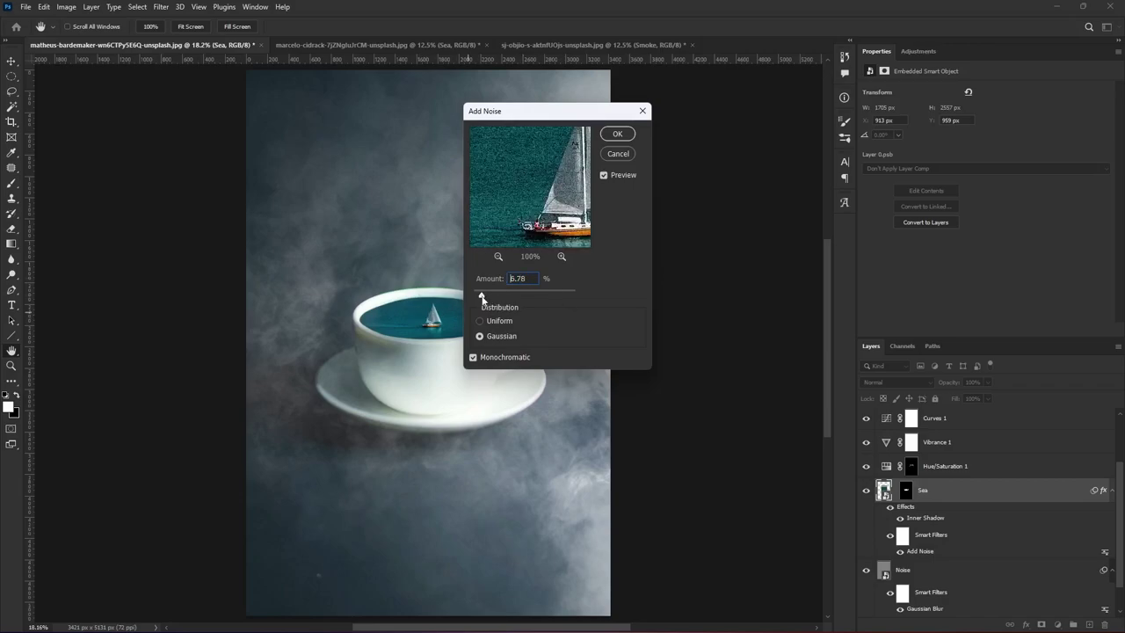
pyautogui.click(617, 134)
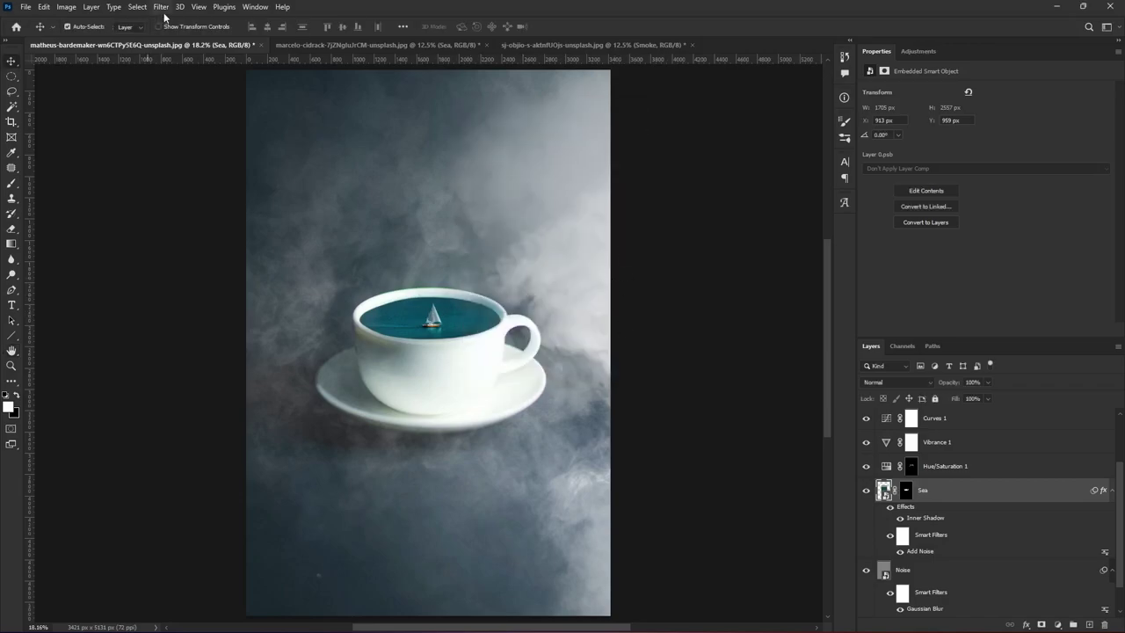
pyautogui.click(161, 6)
pyautogui.click(334, 203)
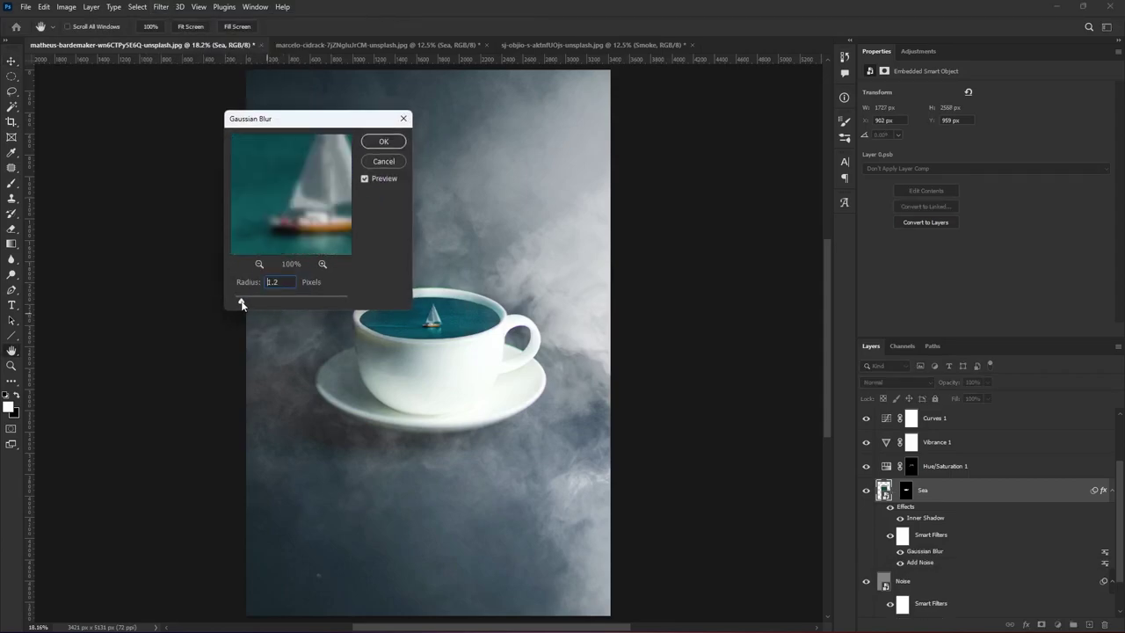
pyautogui.moveTo(242, 305); pyautogui.dragTo(241, 304)
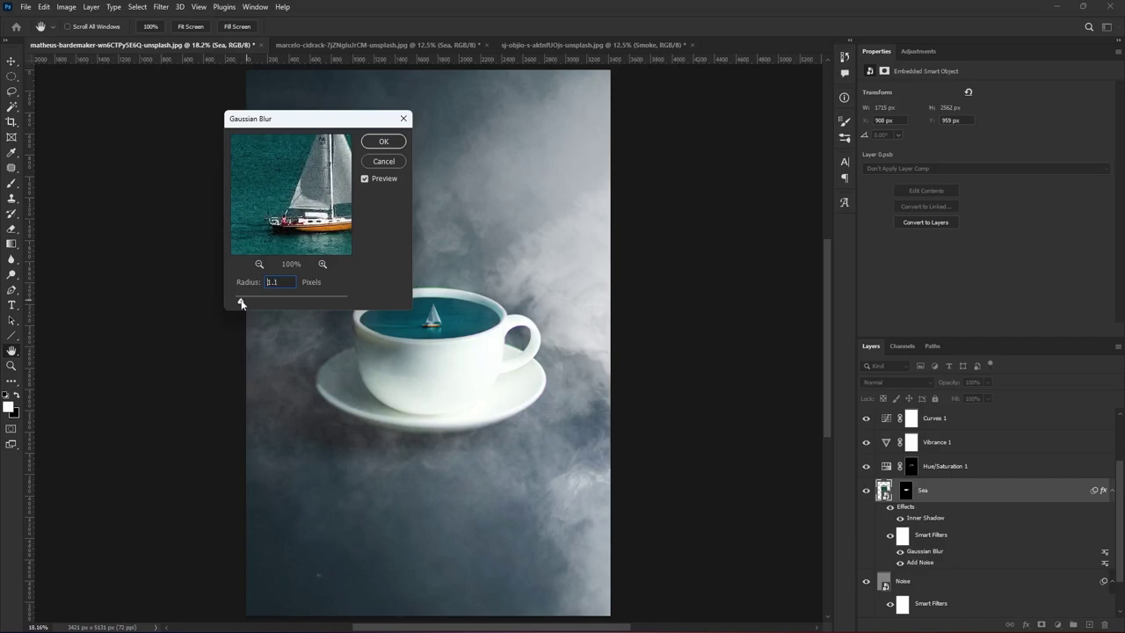
pyautogui.click(367, 144)
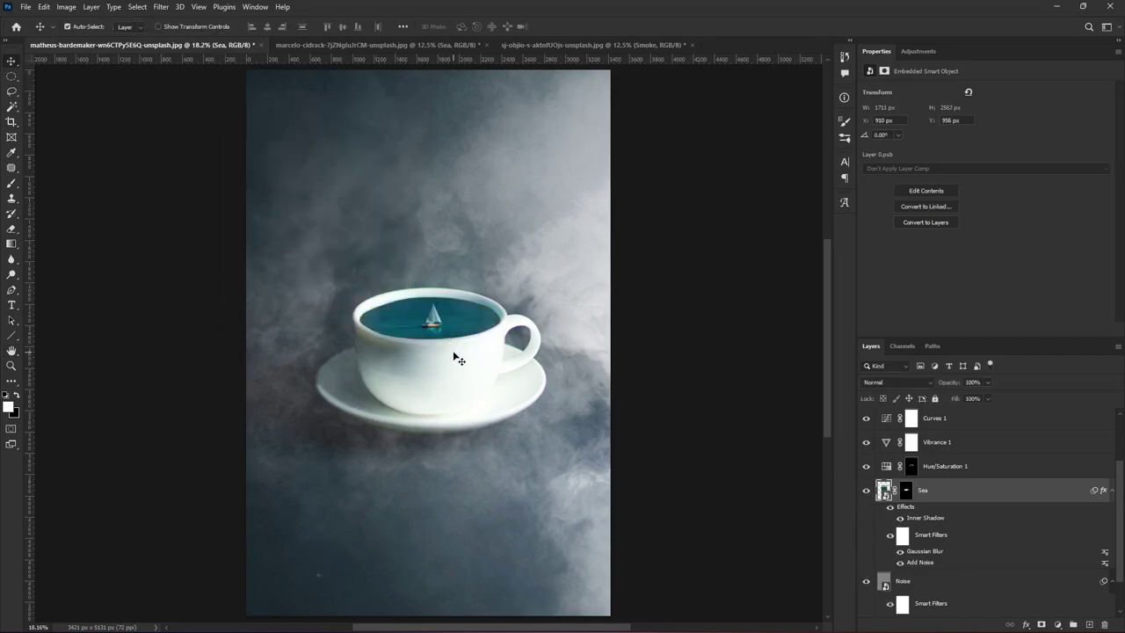
pyautogui.scroll(2, 966, 492)
# Convert the top stamped layer into a smart object and start a Camera Raw filter.
pyautogui.click(909, 422)
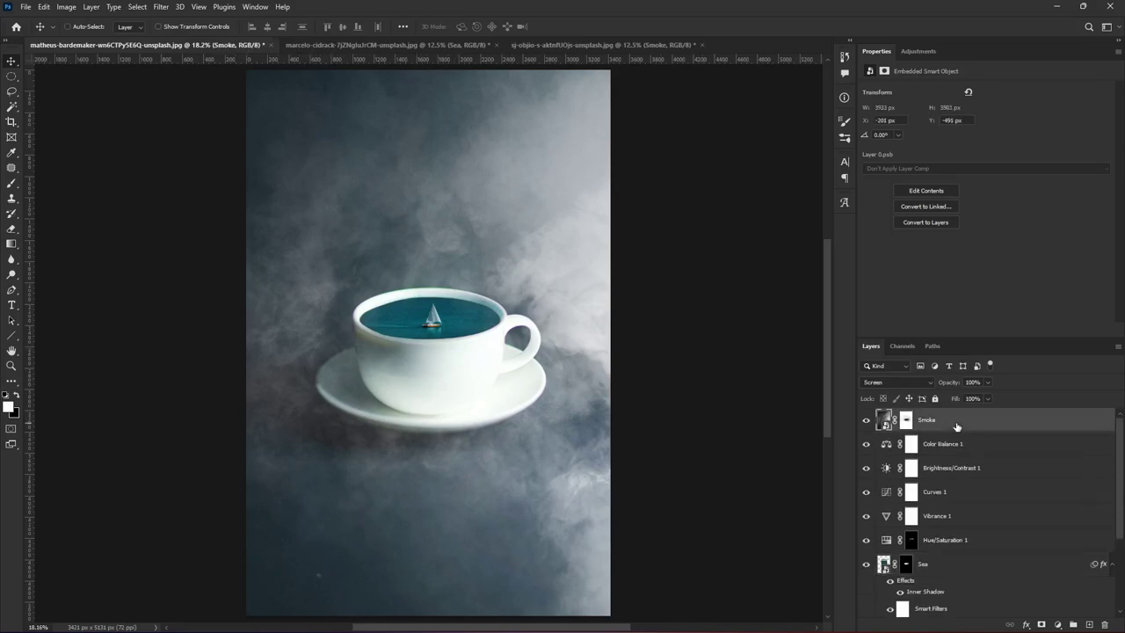
pyautogui.write('Raw')
pyautogui.rightClick(909, 420)
pyautogui.click(958, 334)
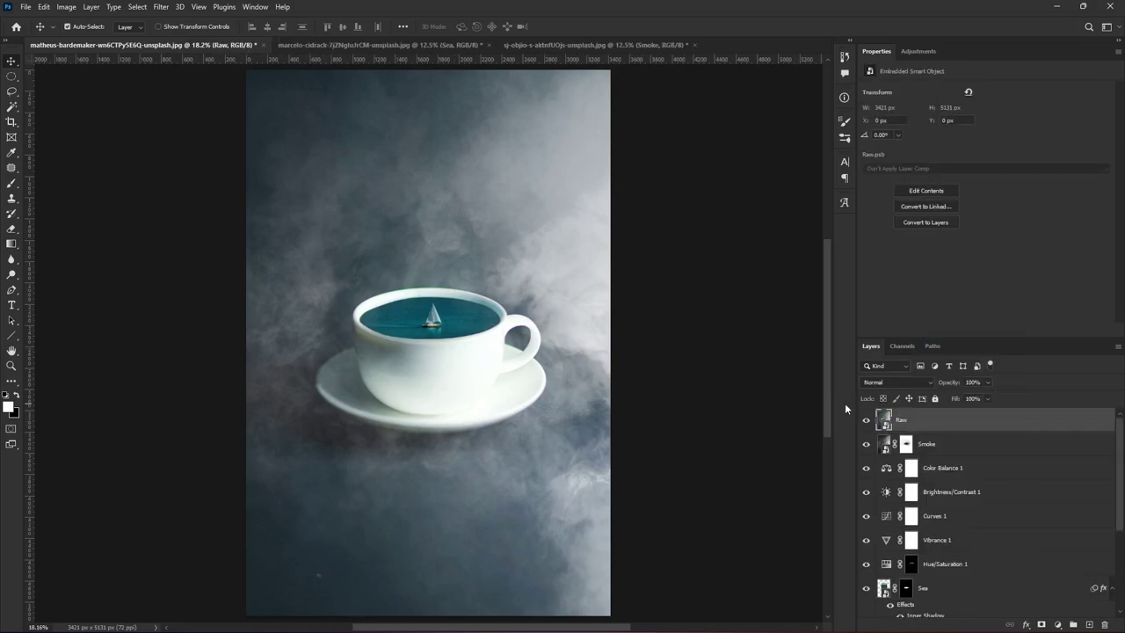
pyautogui.hotkey('ctrl', 'shift', 'a')
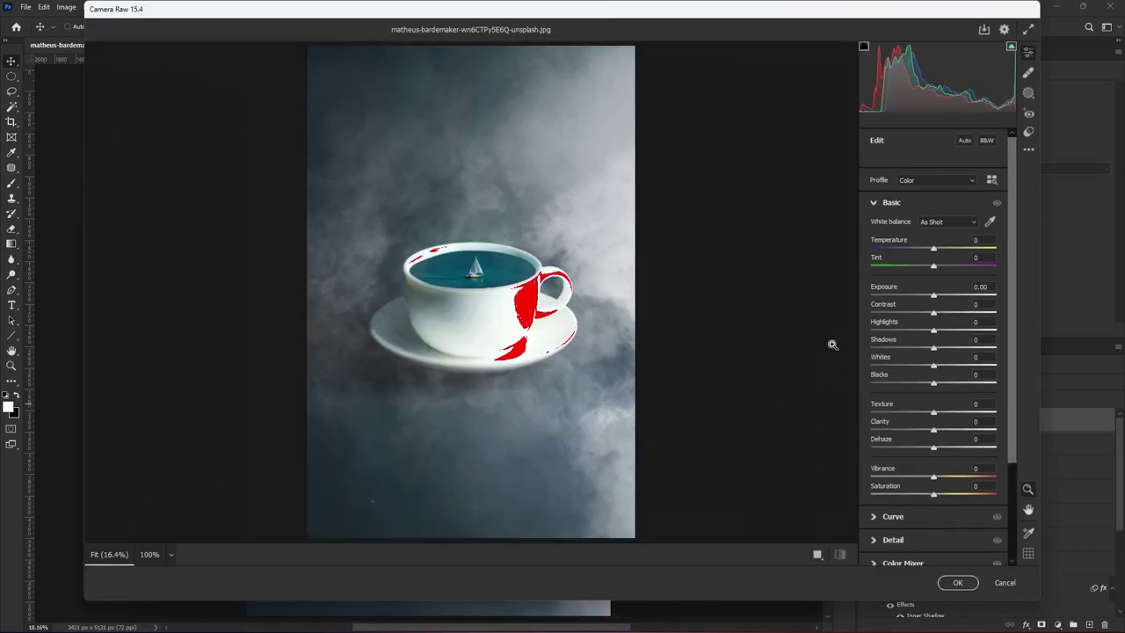
# Warm white balance, lower exposure, raise contrast and clarity, and pull highlights to -68.
pyautogui.moveTo(934, 250); pyautogui.dragTo(929, 297)
pyautogui.moveTo(934, 313)
pyautogui.mouseDown()
pyautogui.moveTo(914, 330)
pyautogui.moveTo(943, 348)
pyautogui.moveTo(925, 383)
pyautogui.moveTo(959, 412)
pyautogui.moveTo(949, 431)
pyautogui.mouseUp()
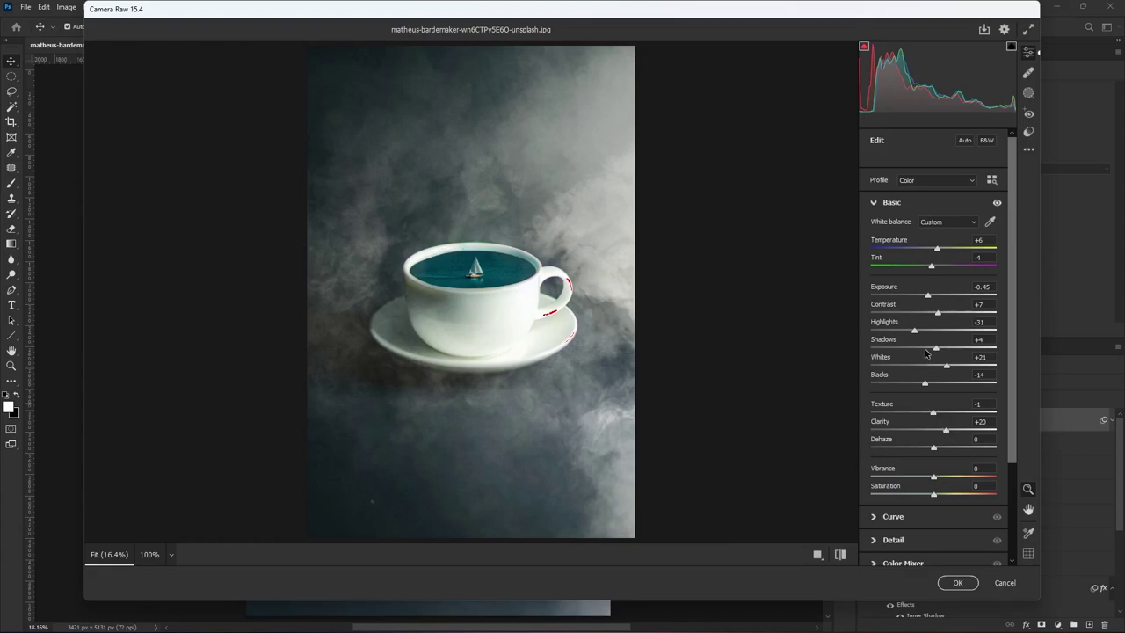
pyautogui.moveTo(904, 333); pyautogui.dragTo(892, 332)
pyautogui.moveTo(945, 430)
pyautogui.mouseDown()
pyautogui.moveTo(957, 431)
pyautogui.moveTo(935, 449)
pyautogui.mouseUp()
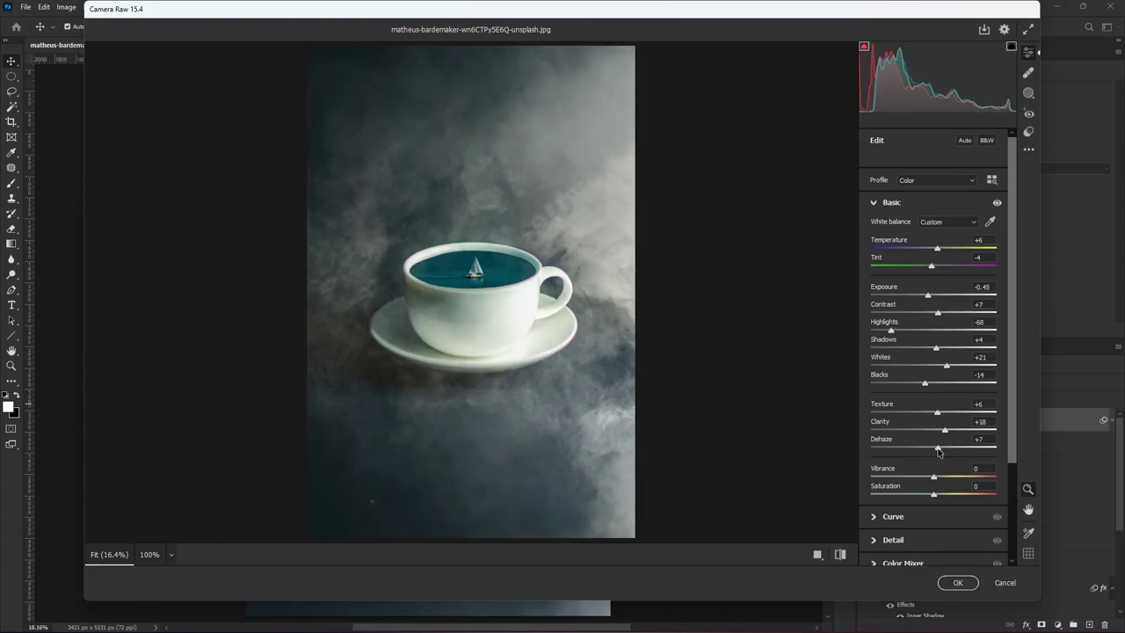
pyautogui.click(879, 203)
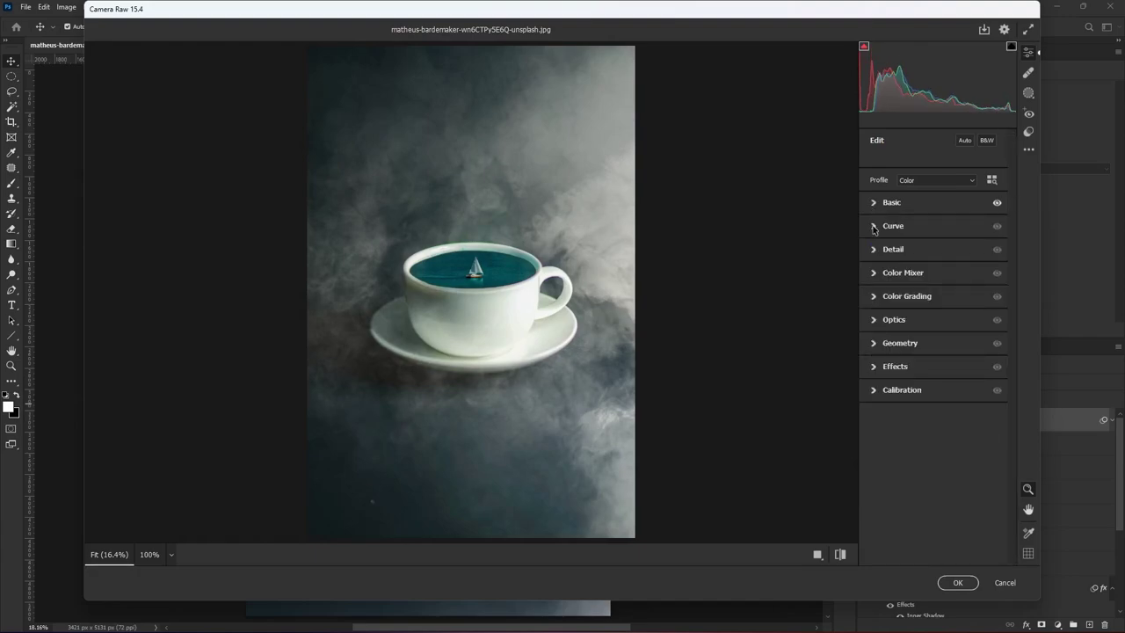
# Bend the blue channel of the Tone Curve to shift the colour.
pyautogui.click(892, 226)
pyautogui.click(928, 246)
pyautogui.click(957, 245)
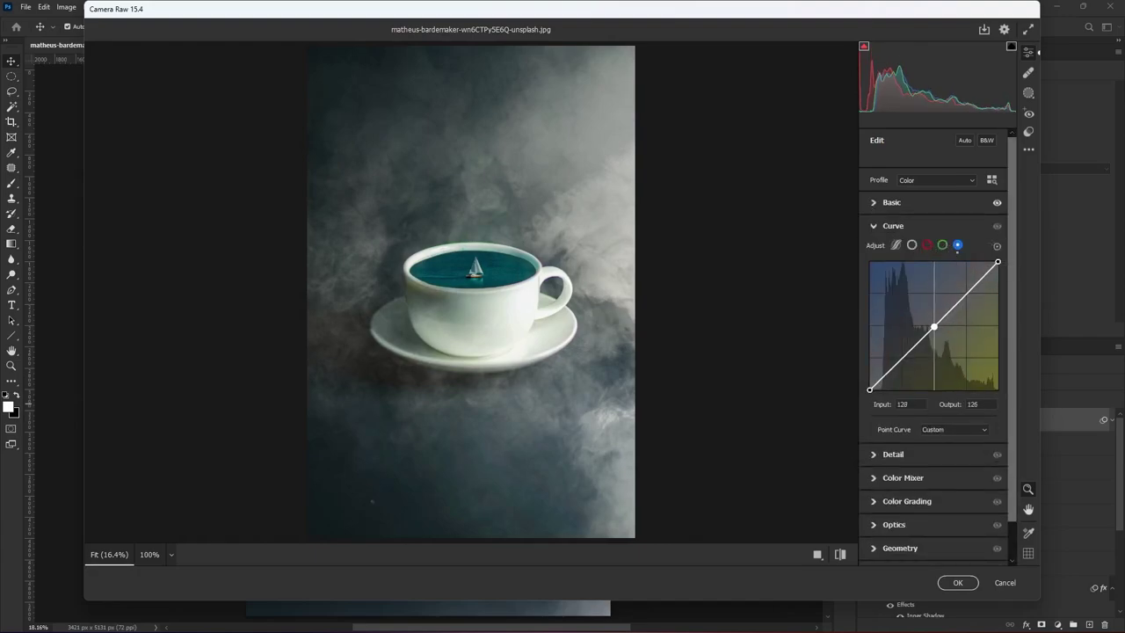
pyautogui.moveTo(935, 326); pyautogui.dragTo(936, 322)
pyautogui.click(893, 226)
# Desaturate purples in the Color Mixer to remove the cup handle's colour fringe.
pyautogui.click(875, 272)
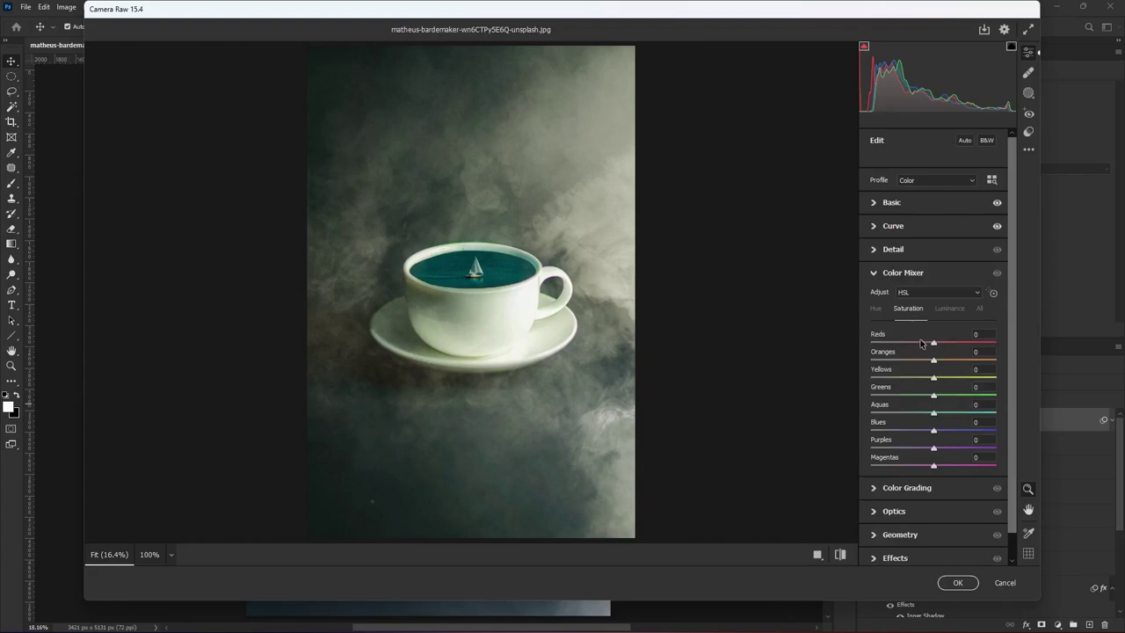
pyautogui.click(529, 286)
pyautogui.moveTo(902, 451); pyautogui.dragTo(871, 449)
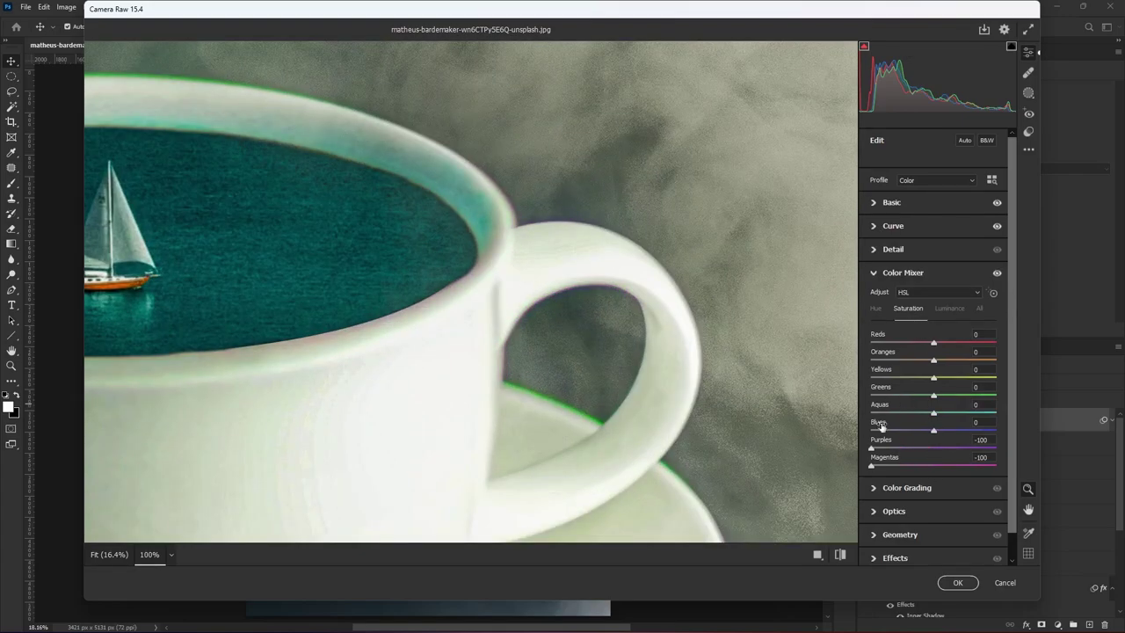
pyautogui.click(835, 399)
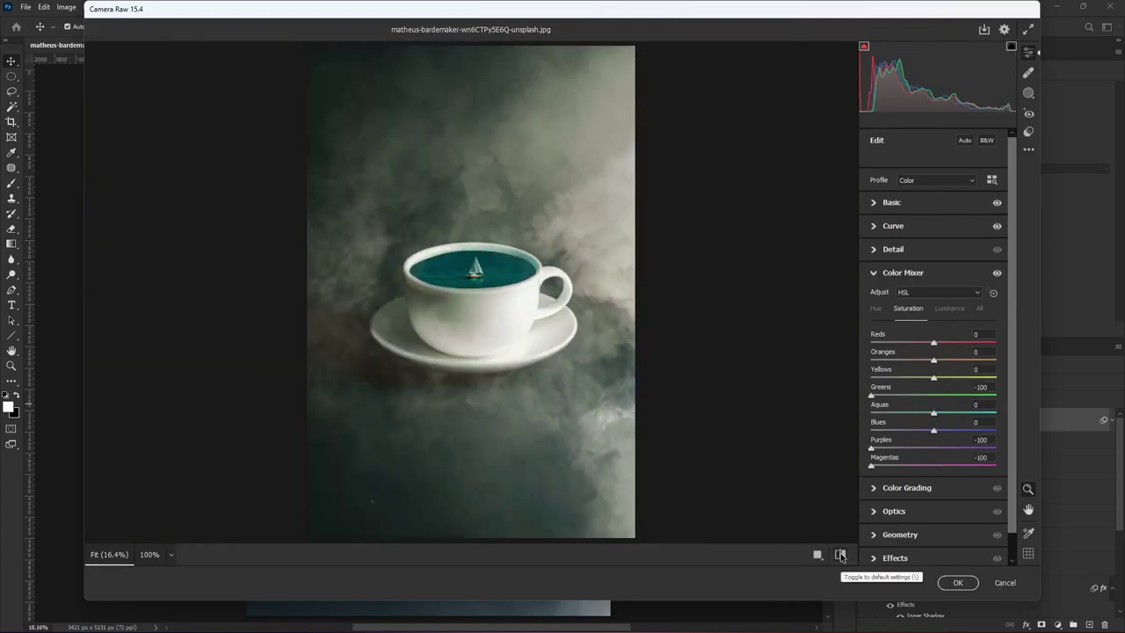
pyautogui.click(997, 273)
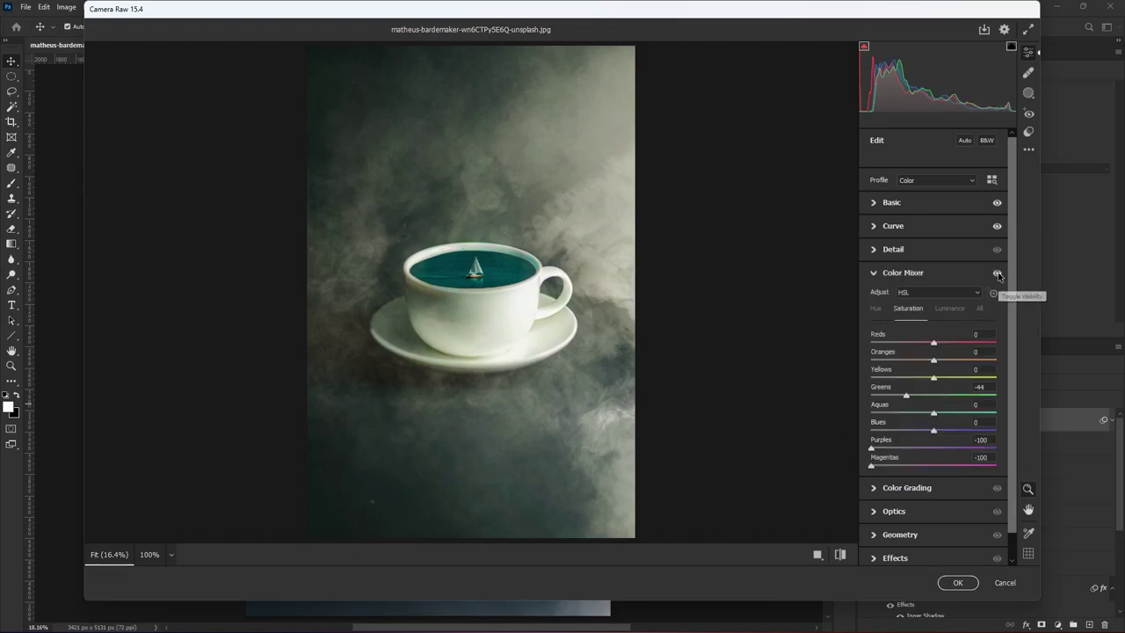
pyautogui.click(451, 332)
pyautogui.click(451, 331)
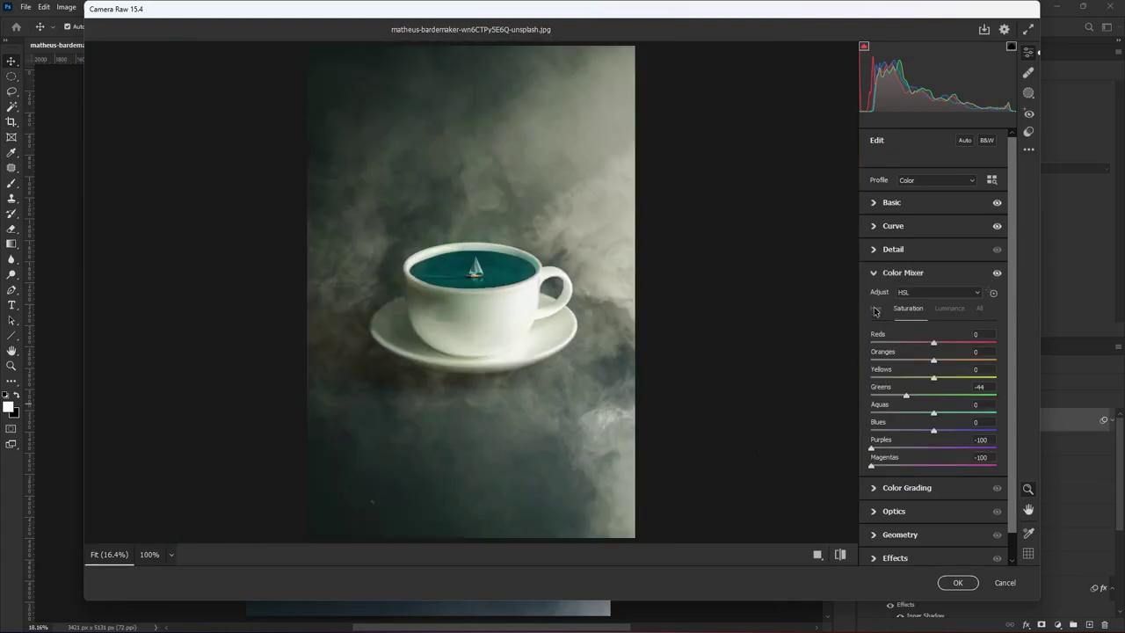
pyautogui.click(879, 275)
# Grade blue shadows, brighter highlights and darker midtones, with Blending 100 and Balance toward highlights.
pyautogui.moveTo(896, 391)
pyautogui.mouseDown()
pyautogui.moveTo(893, 401)
pyautogui.moveTo(867, 403)
pyautogui.moveTo(893, 431)
pyautogui.mouseUp()
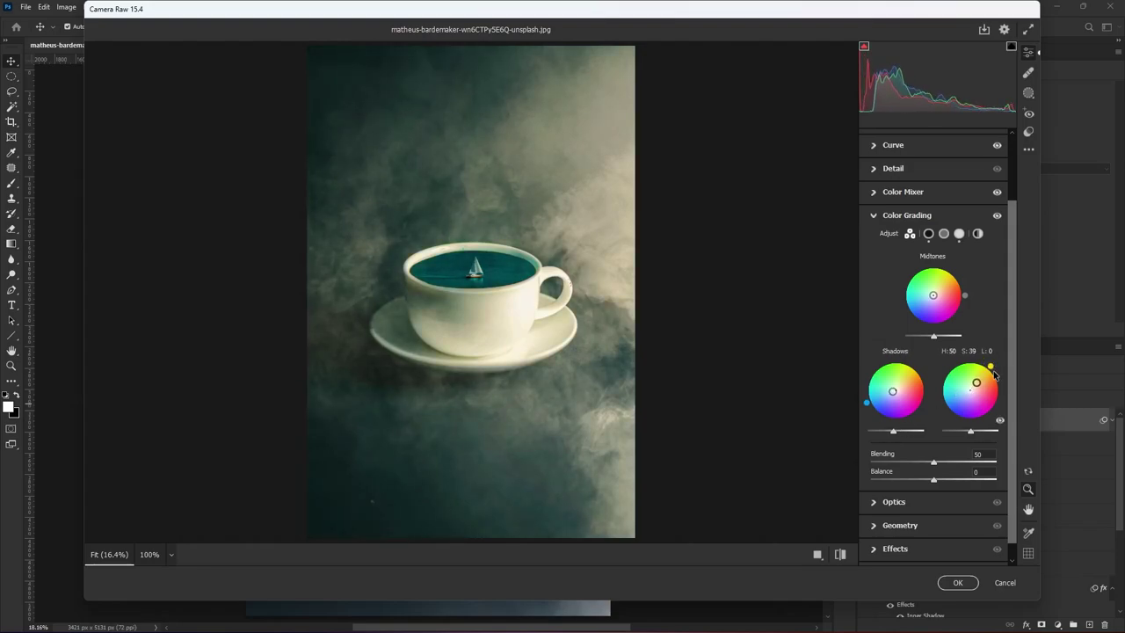
pyautogui.moveTo(971, 431); pyautogui.dragTo(984, 431)
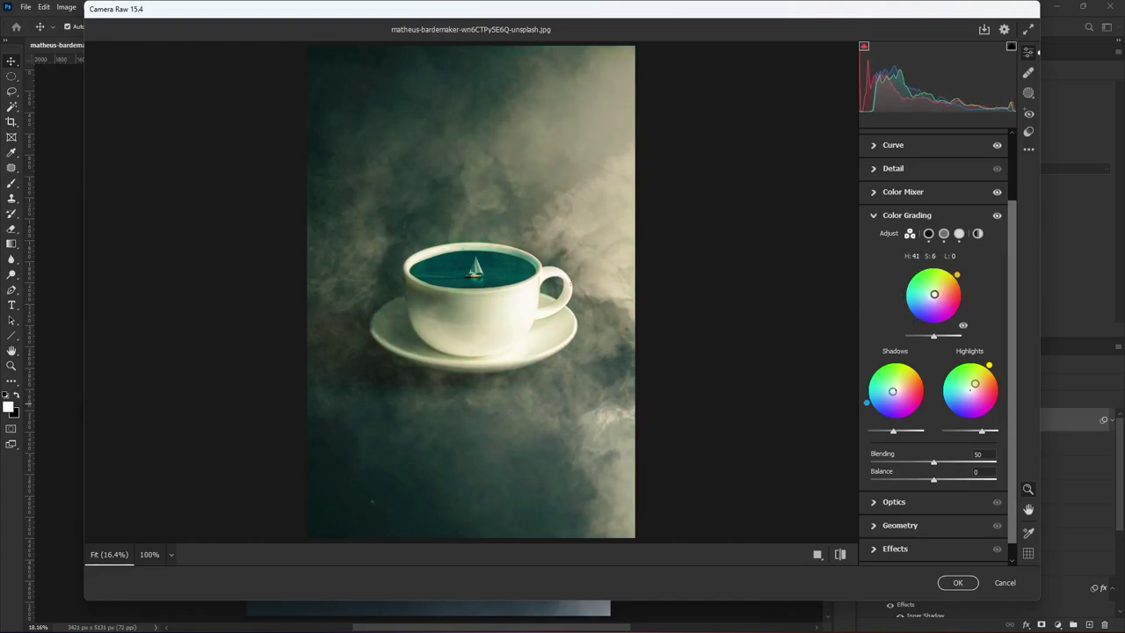
pyautogui.moveTo(934, 336)
pyautogui.mouseDown()
pyautogui.moveTo(914, 337)
pyautogui.moveTo(933, 351)
pyautogui.mouseUp()
pyautogui.moveTo(876, 461); pyautogui.dragTo(996, 462)
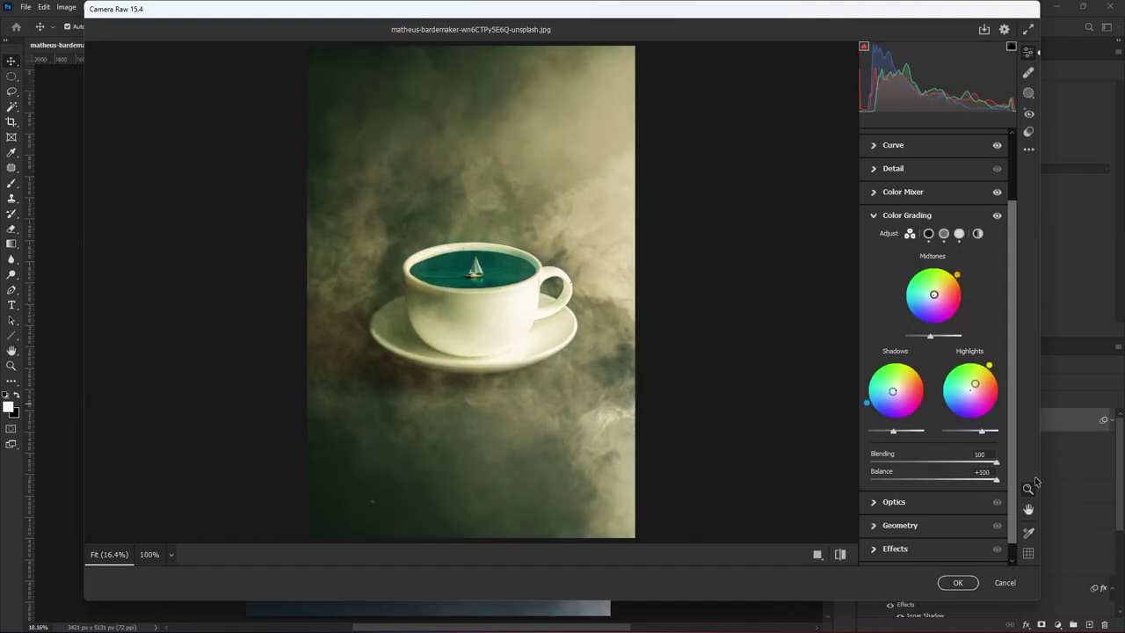
pyautogui.moveTo(934, 479); pyautogui.dragTo(978, 477)
pyautogui.click(873, 215)
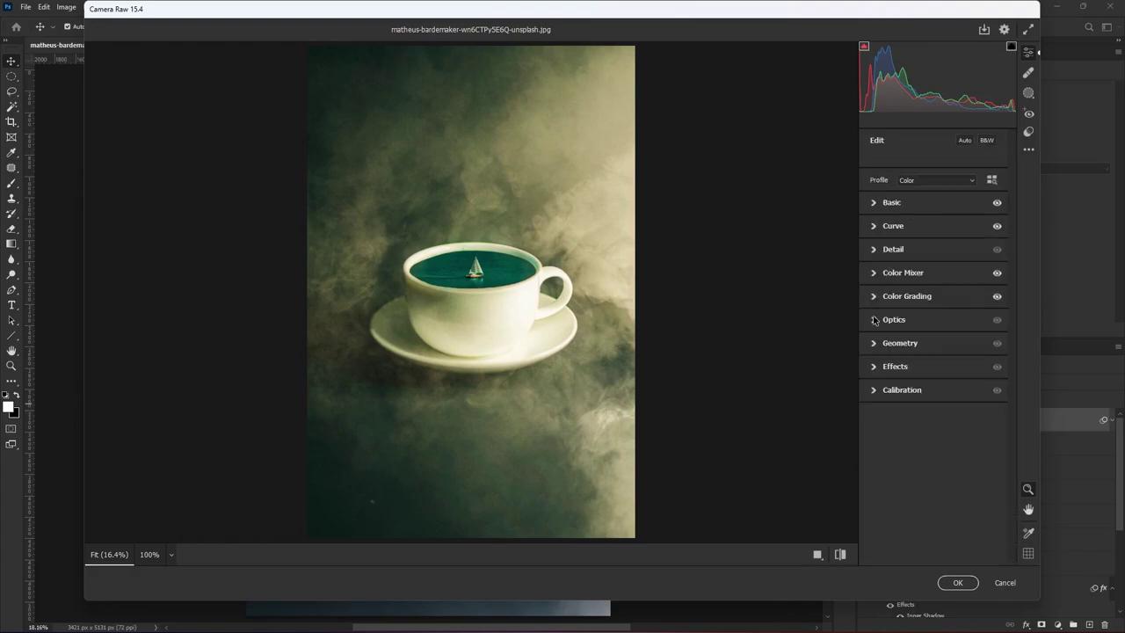
# Add a -8 Optics vignette, compare before and after, and apply the Camera Raw filter.
pyautogui.click(875, 320)
pyautogui.moveTo(935, 372)
pyautogui.mouseDown()
pyautogui.moveTo(984, 372)
pyautogui.moveTo(907, 371)
pyautogui.mouseUp()
pyautogui.click(997, 320)
pyautogui.click(997, 320)
pyautogui.click(997, 320)
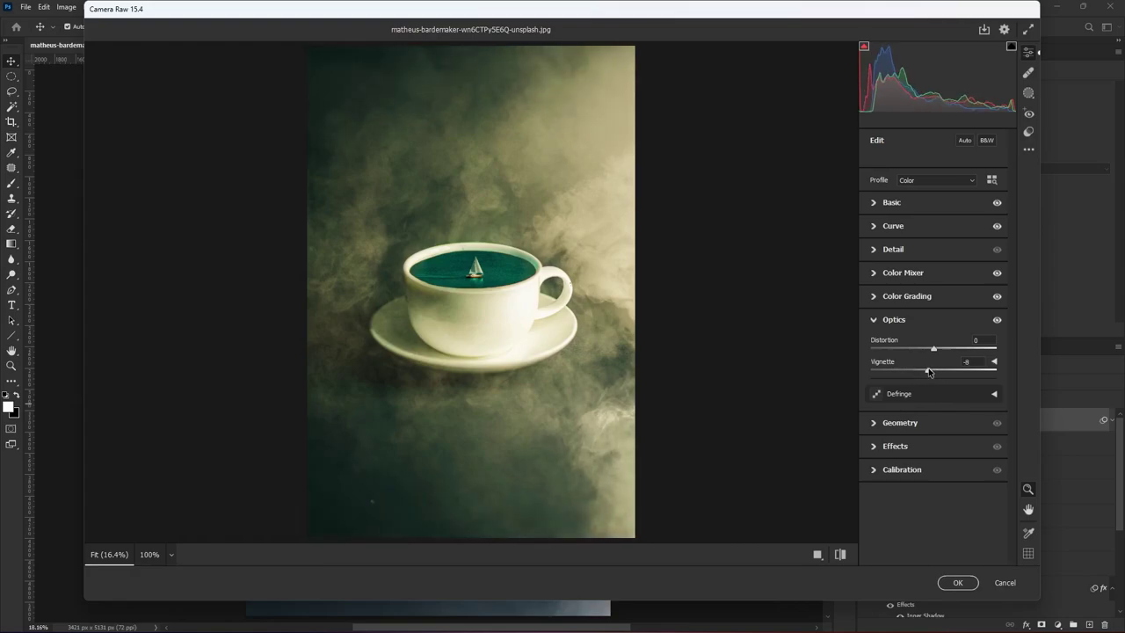
pyautogui.click(997, 320)
pyautogui.click(997, 320)
pyautogui.click(894, 320)
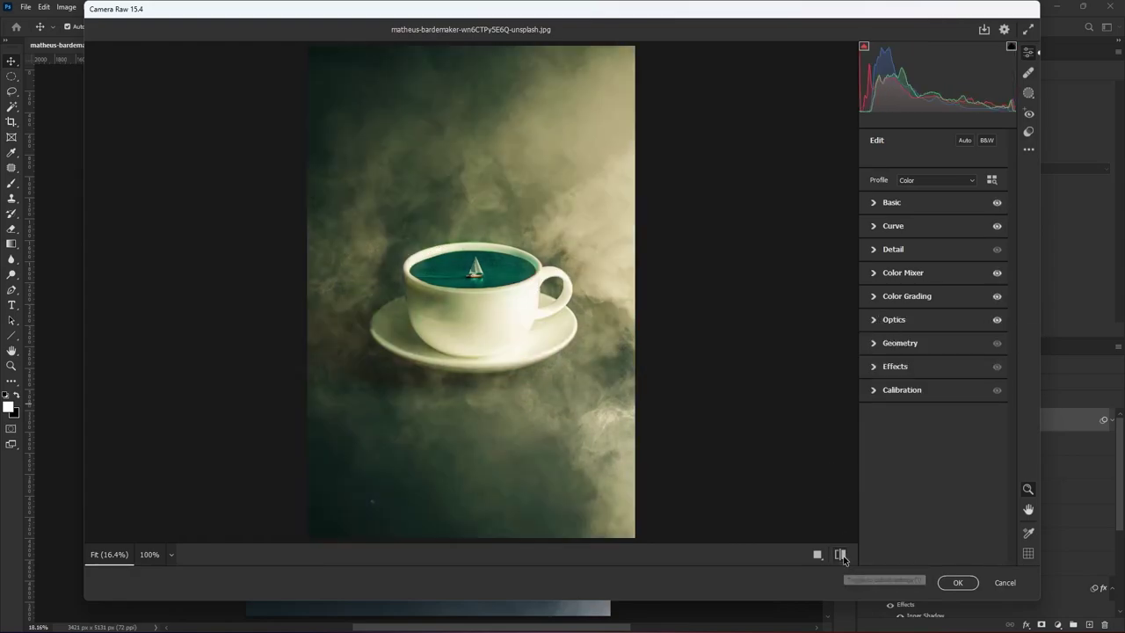
pyautogui.press('Return')
# Add a second Camera Raw filter from a saved preset with slightly lower highlights.
pyautogui.click(899, 458)
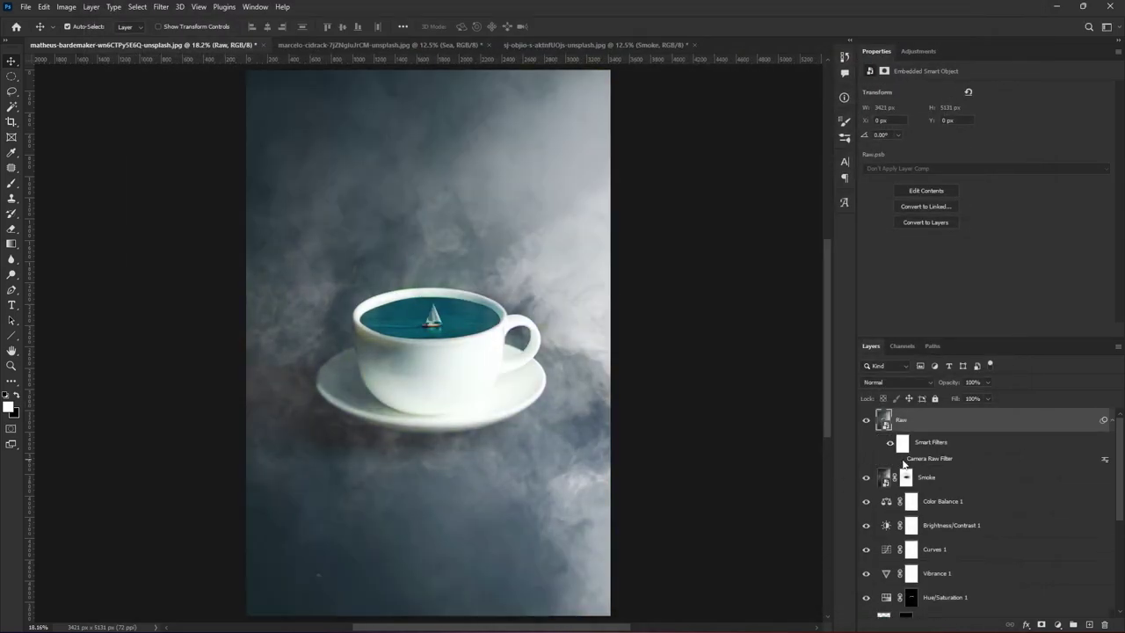
pyautogui.hotkey('ctrl', 'shift', 'a')
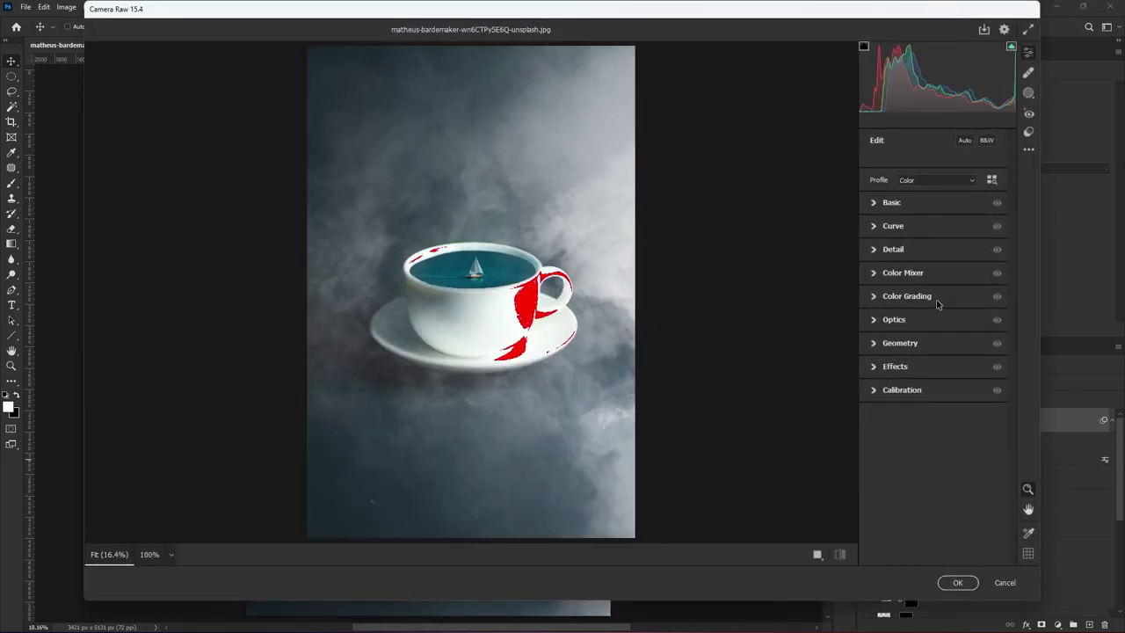
pyautogui.click(1029, 151)
pyautogui.click(976, 289)
pyautogui.doubleClick(245, 225)
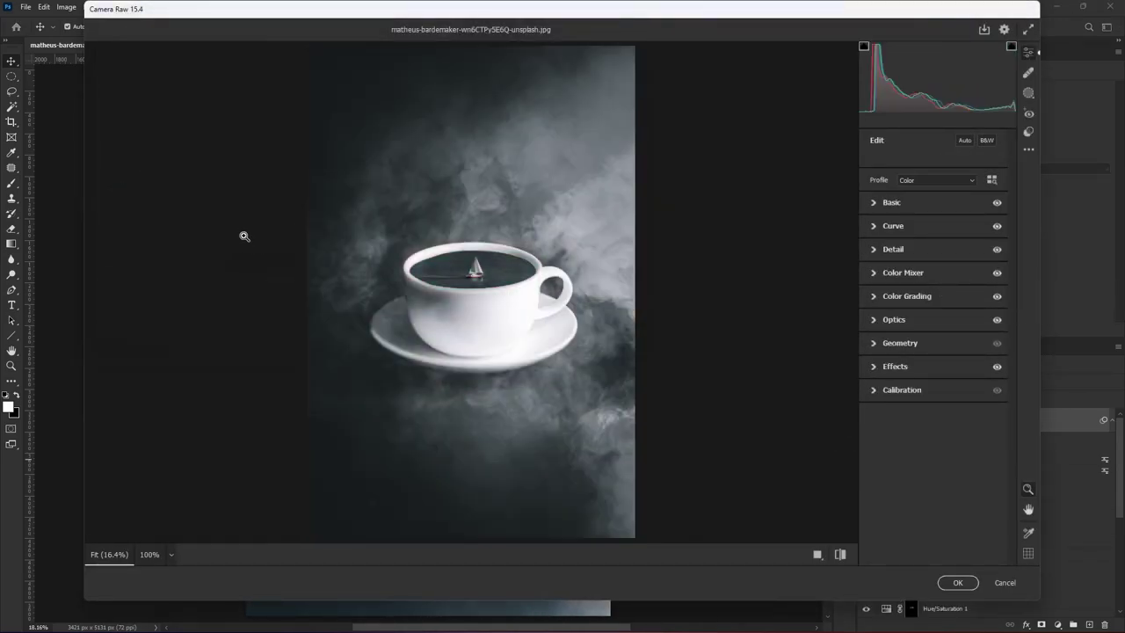
pyautogui.click(876, 204)
pyautogui.moveTo(907, 333); pyautogui.dragTo(950, 313)
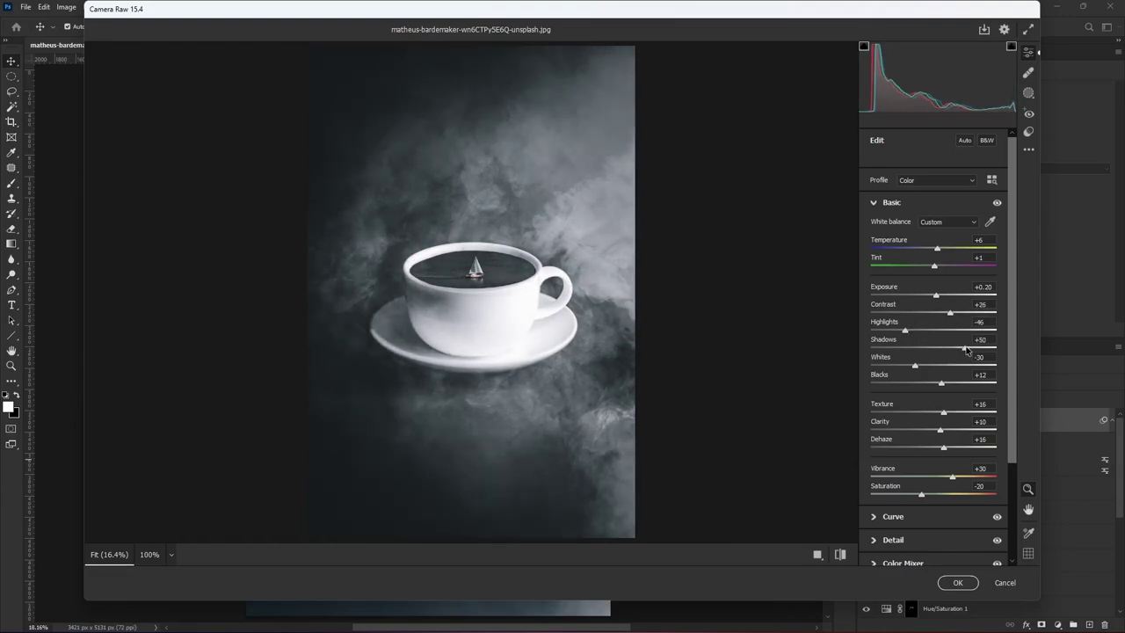
pyautogui.press('Return')
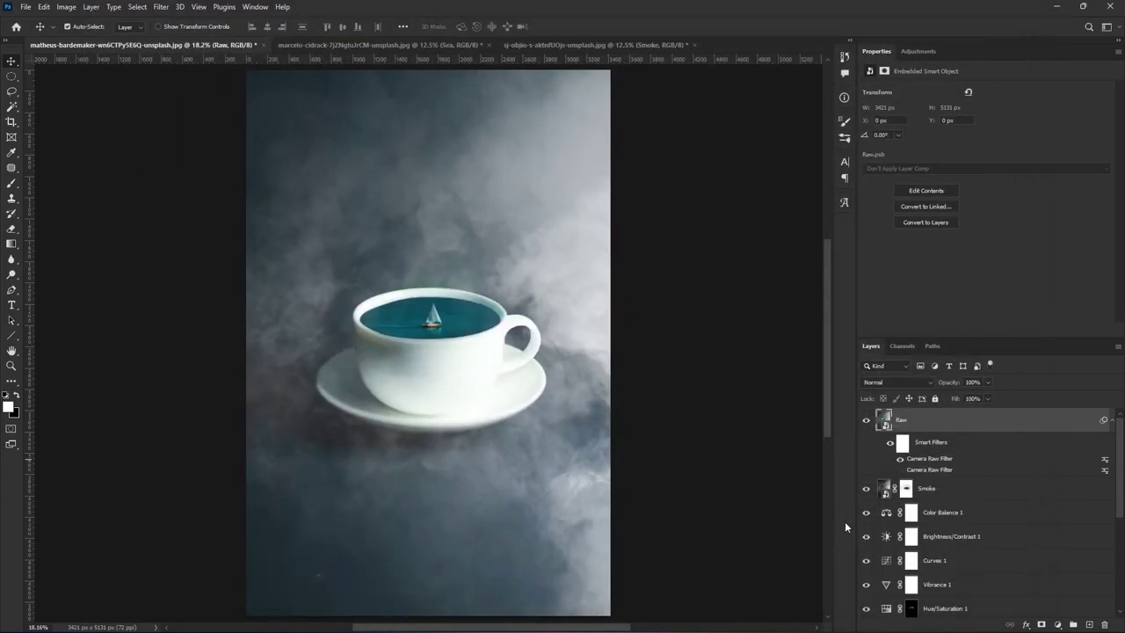
# Start a third Camera Raw filter from the 'dark' preset with highlights at -100.
pyautogui.click(899, 459)
pyautogui.hotkey('ctrl', 'shift', 'a')
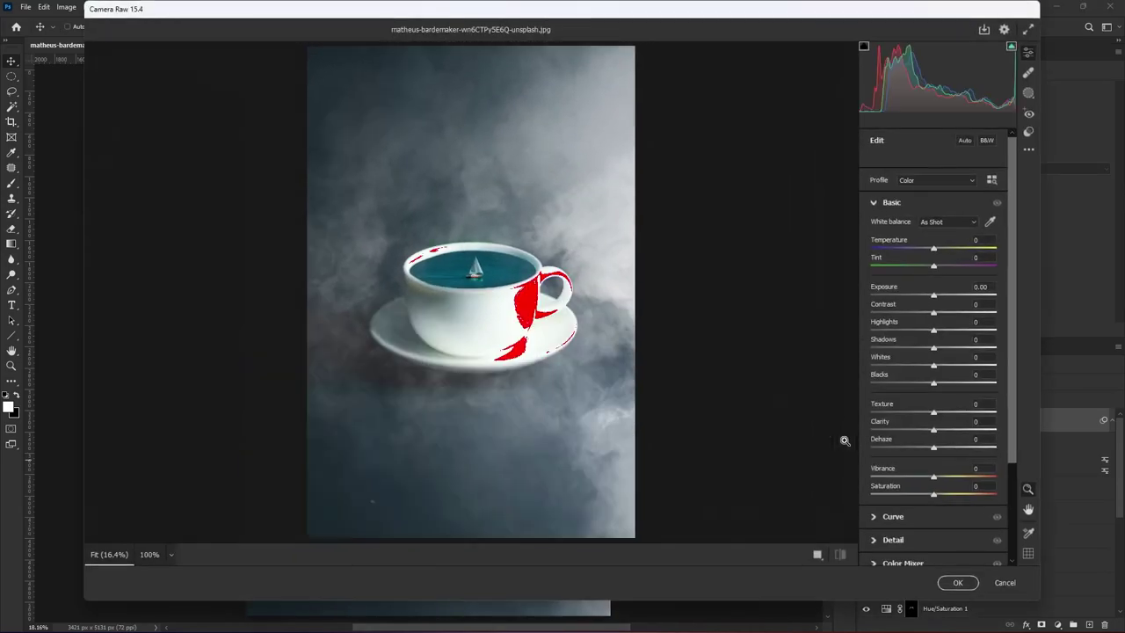
pyautogui.click(1029, 149)
pyautogui.click(985, 289)
pyautogui.doubleClick(206, 110)
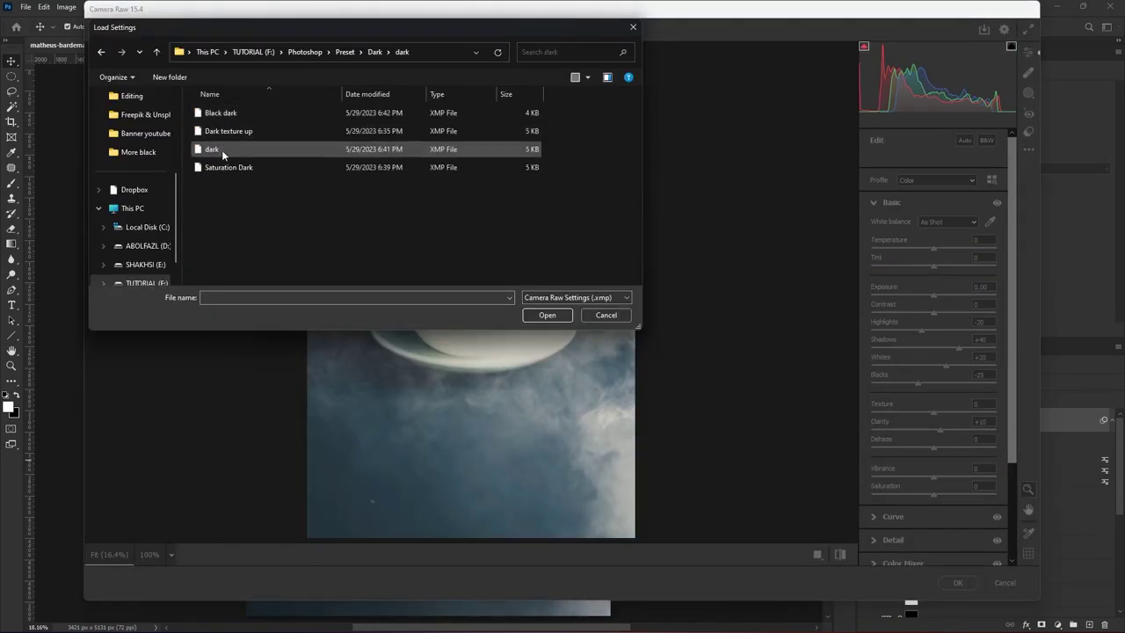
pyautogui.doubleClick(221, 149)
pyautogui.moveTo(947, 330); pyautogui.dragTo(867, 331)
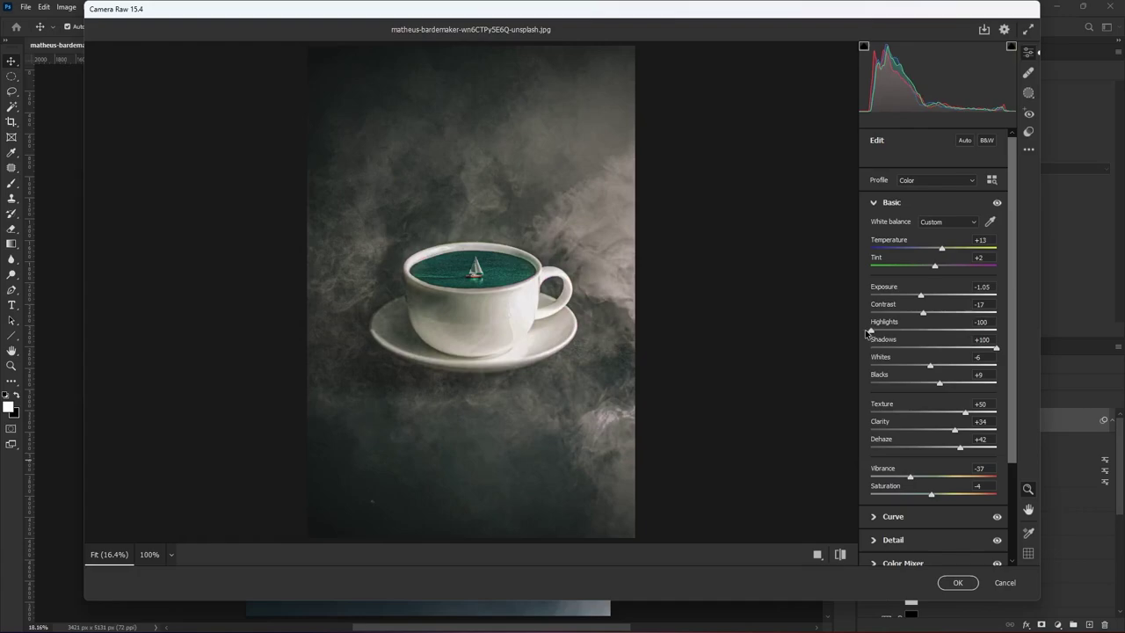
# Review the Color Mixer and details at 100%, then apply the third Camera Raw filter.
pyautogui.click(875, 204)
pyautogui.hotkey('ctrl', 'alt', '0')
pyautogui.click(907, 297)
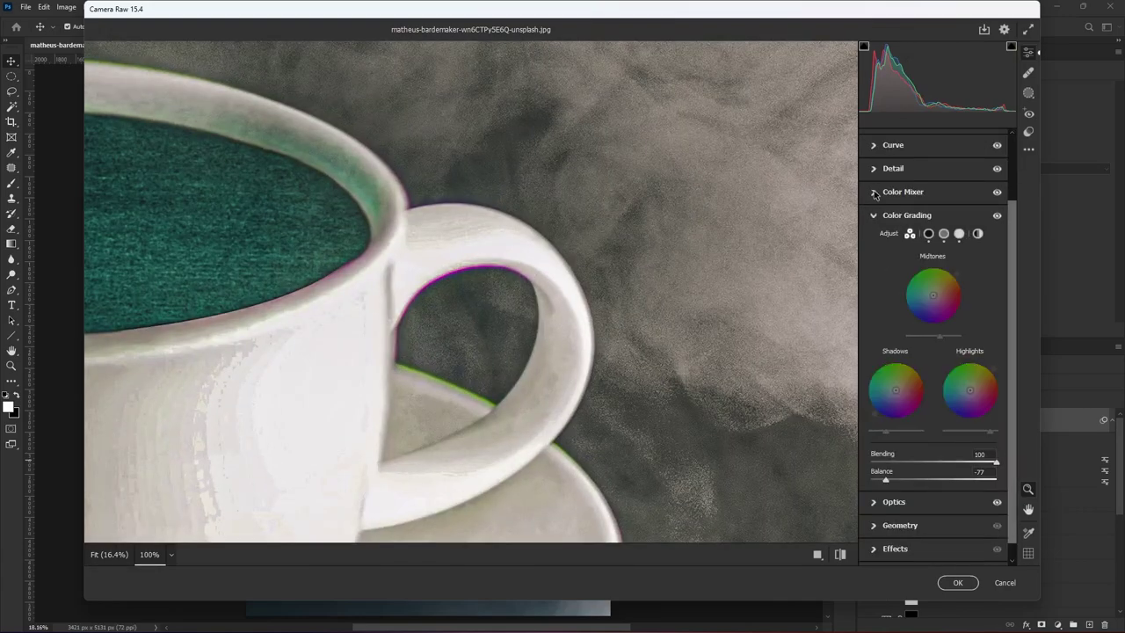
pyautogui.click(903, 188)
pyautogui.hotkey('ctrl', '0')
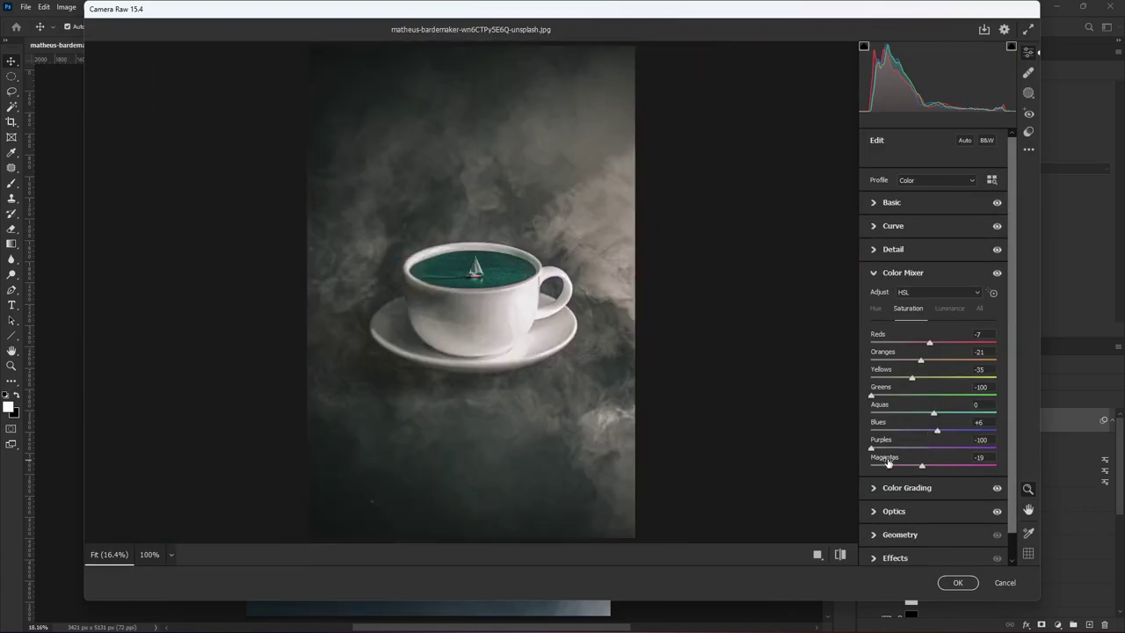
pyautogui.hotkey('ctrl', 'alt', '0')
pyautogui.hotkey('ctrl', '0')
pyautogui.click(967, 584)
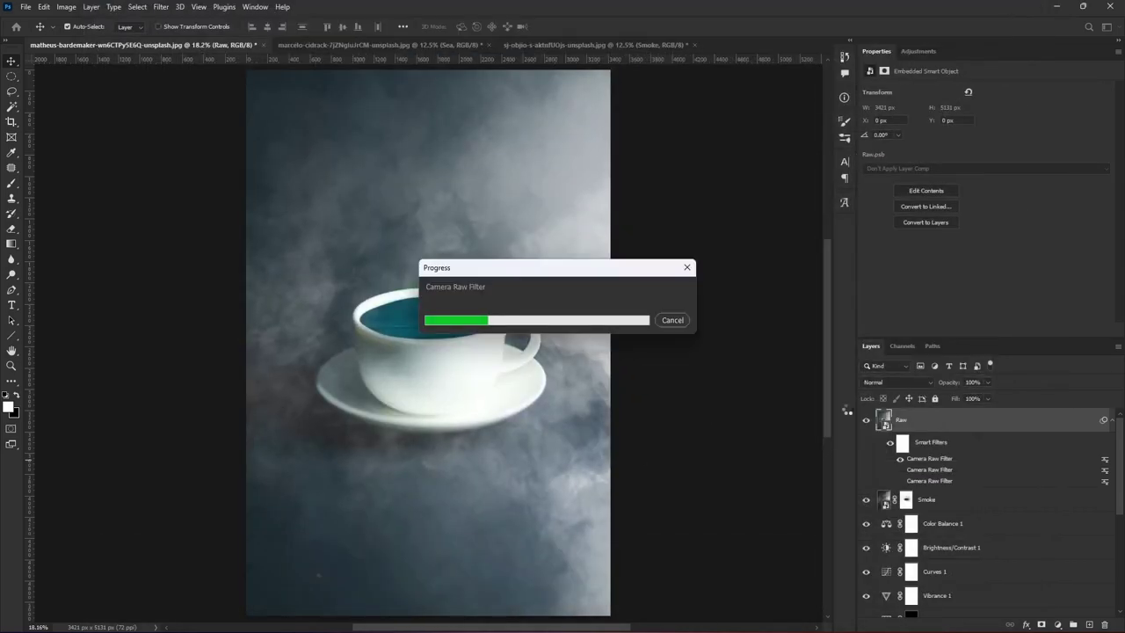